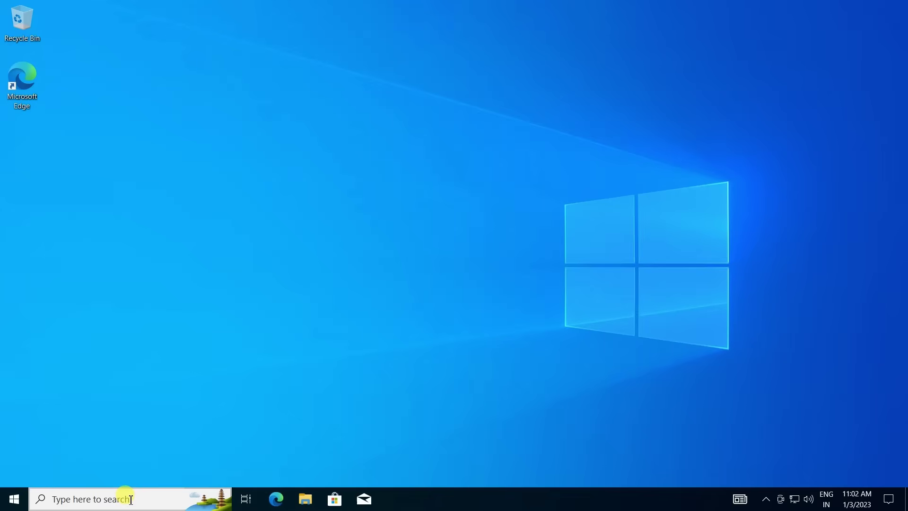
Launch Command Prompt from a 'cmd' search and run java, which comes back not recognized.
left_click(131, 499)
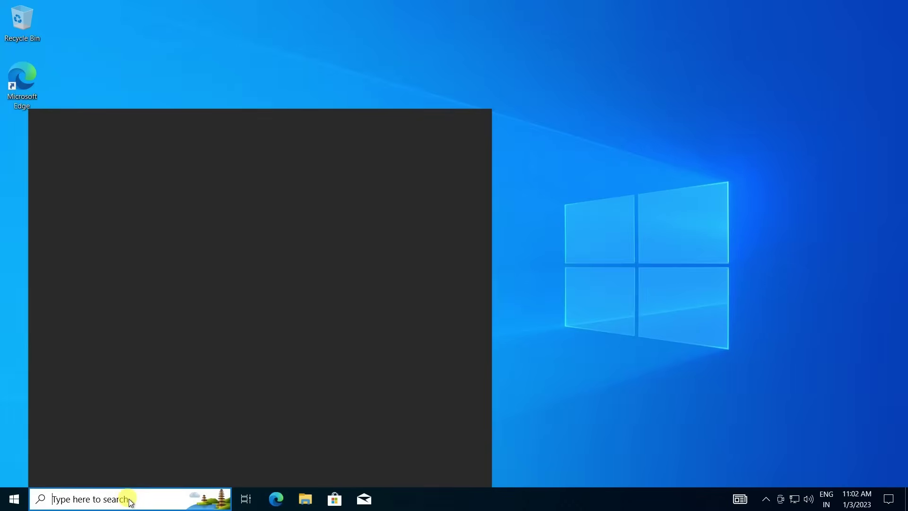
type("cmd")
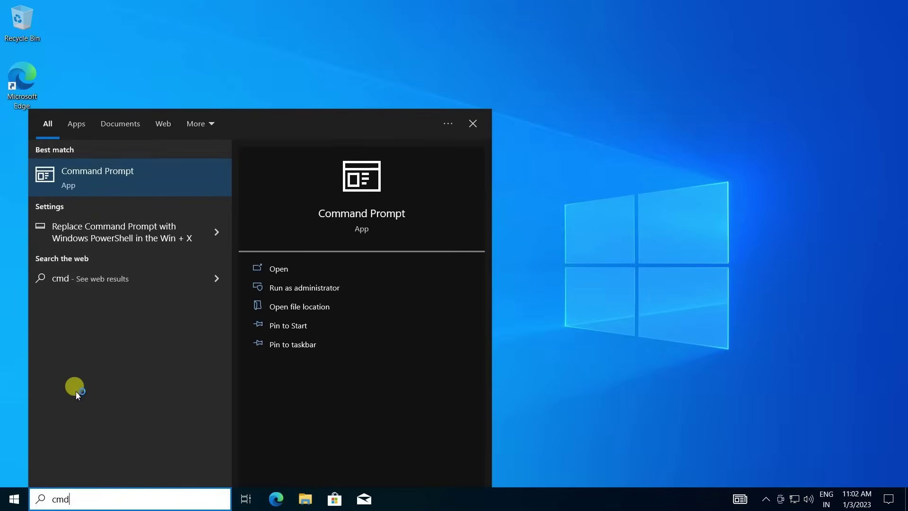
left_click(127, 181)
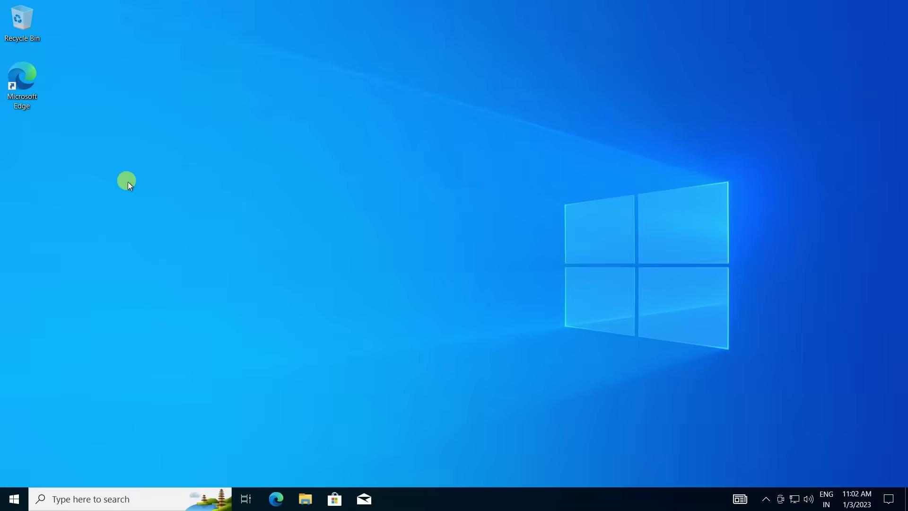
type("java")
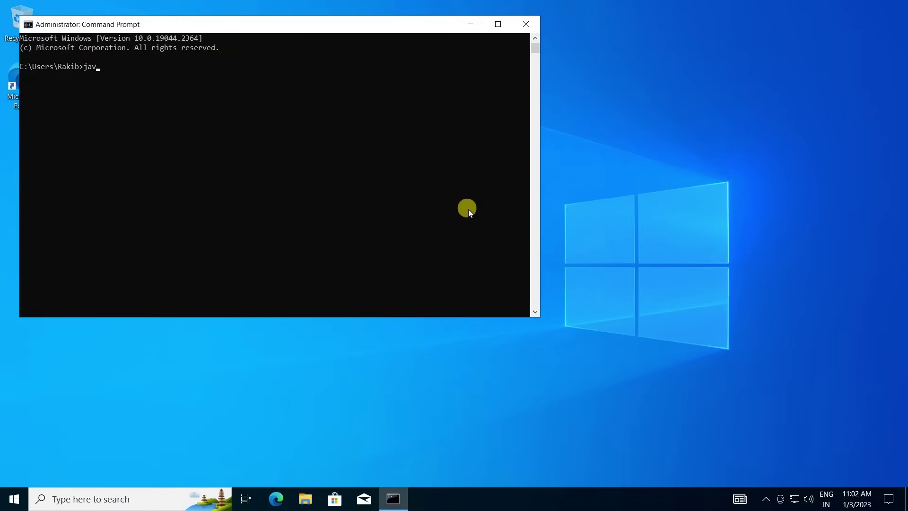
key("Return")
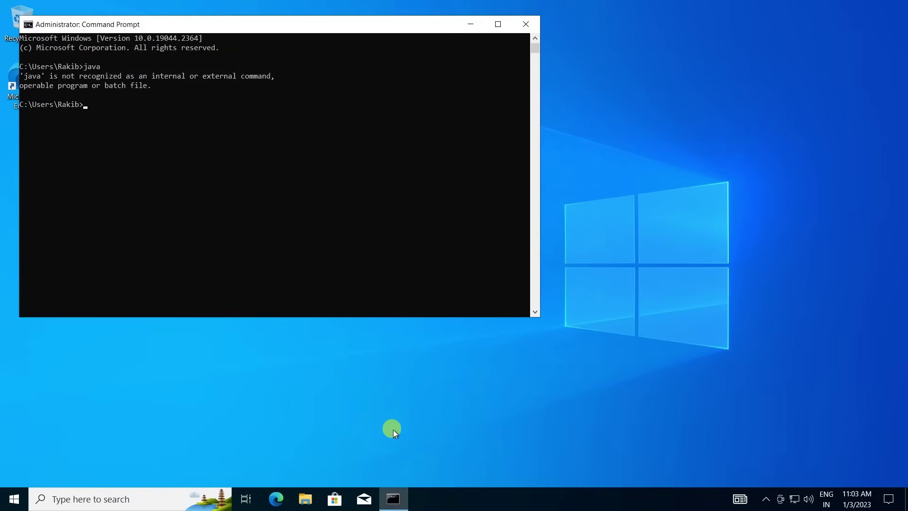
Search the web for 'oracle java download' in Edge and open Oracle's Java Downloads page.
left_click(283, 498)
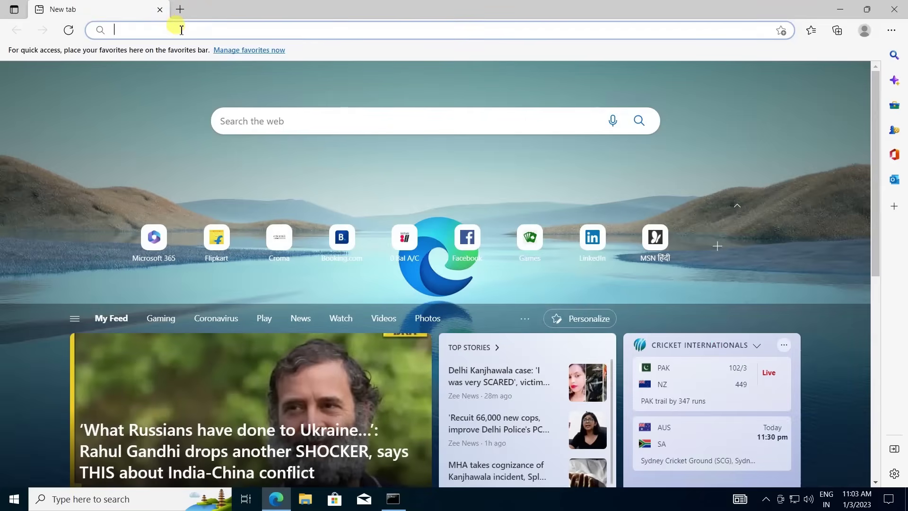
type("oracle ")
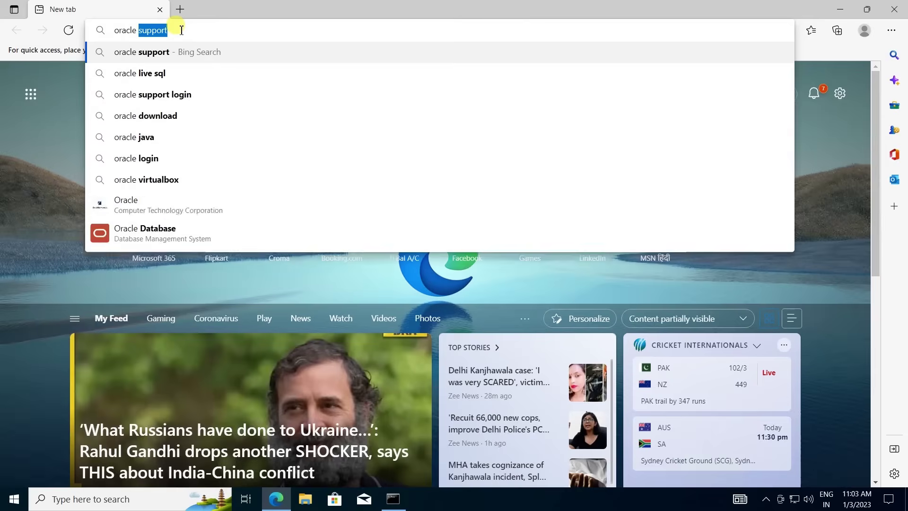
type("java do")
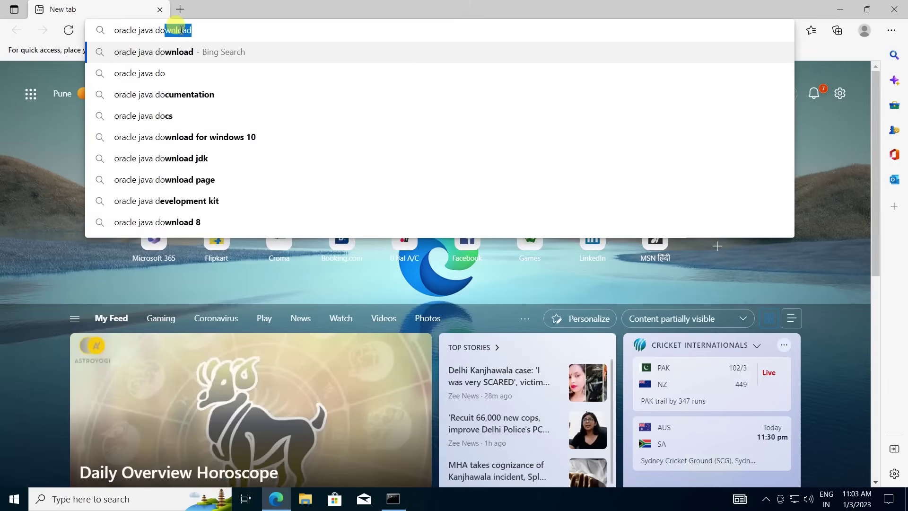
type("wnload")
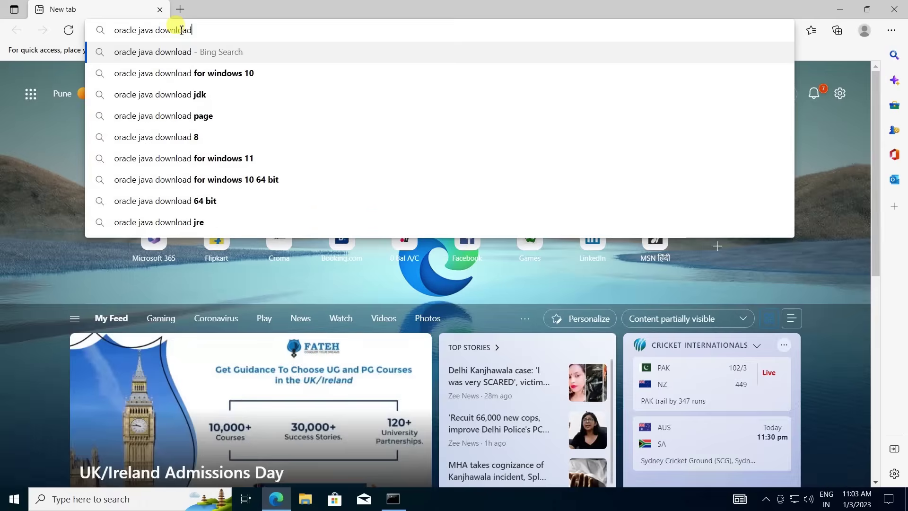
key("Return")
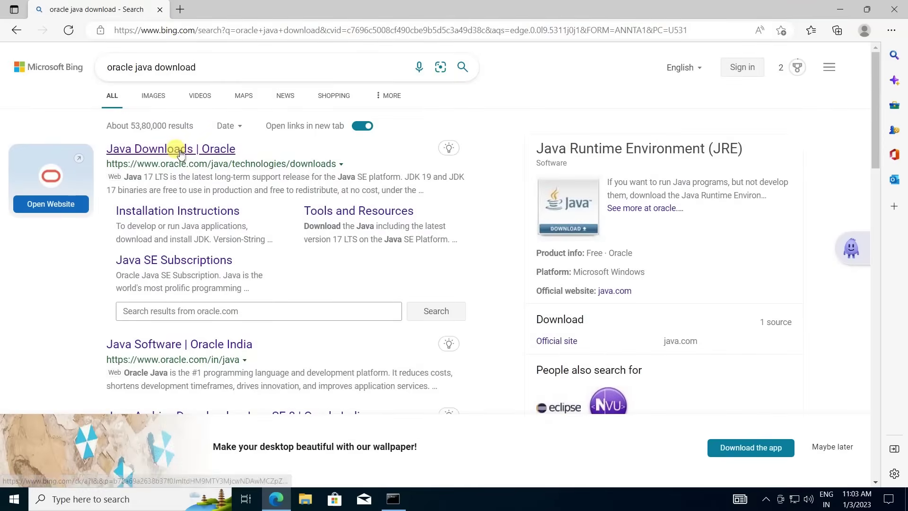
left_click(180, 150)
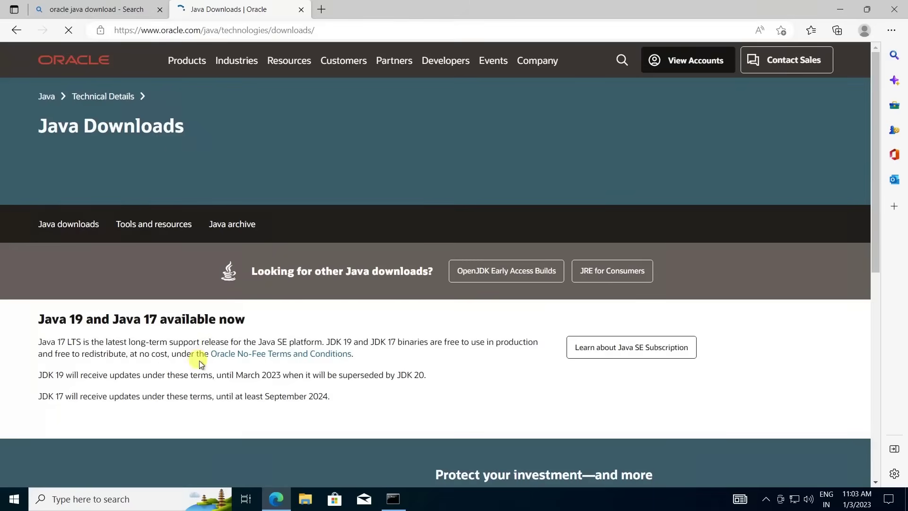
Scroll down to Java 8 and show the JDK 8u351 Windows installers.
scroll(200, 362, "down", 4)
scroll(199, 362, "down", 1)
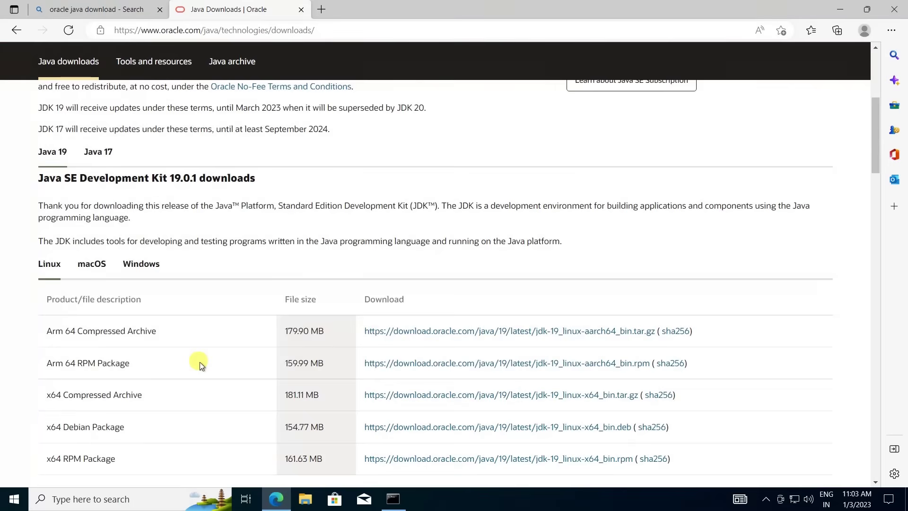
scroll(199, 362, "down", 2)
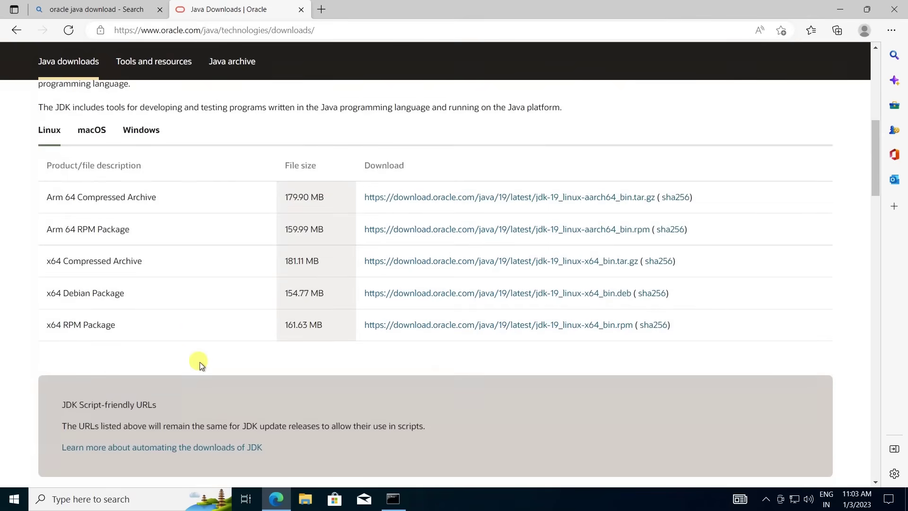
scroll(200, 362, "down", 6)
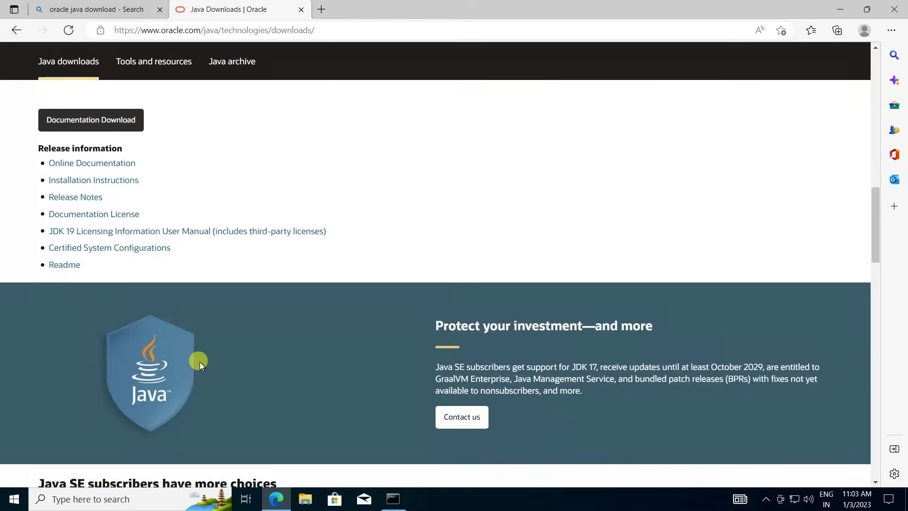
scroll(200, 362, "down", 5)
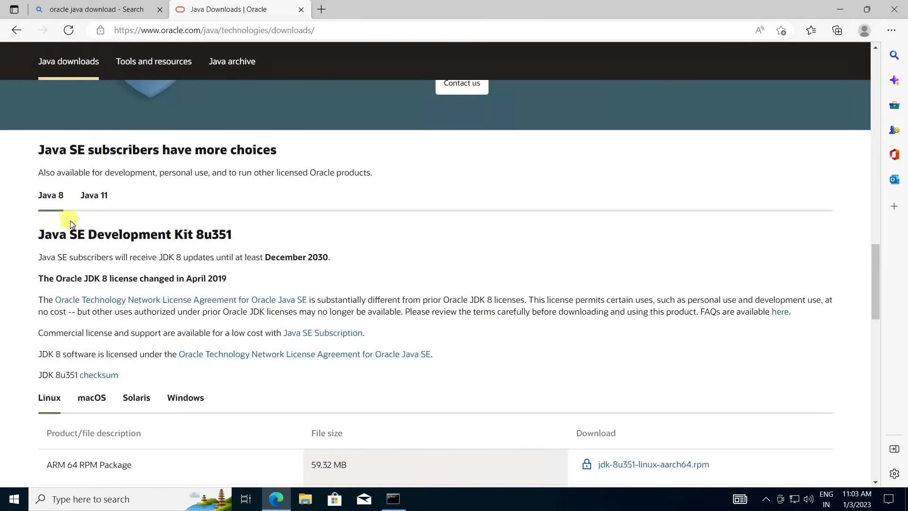
scroll(166, 299, "down", 3)
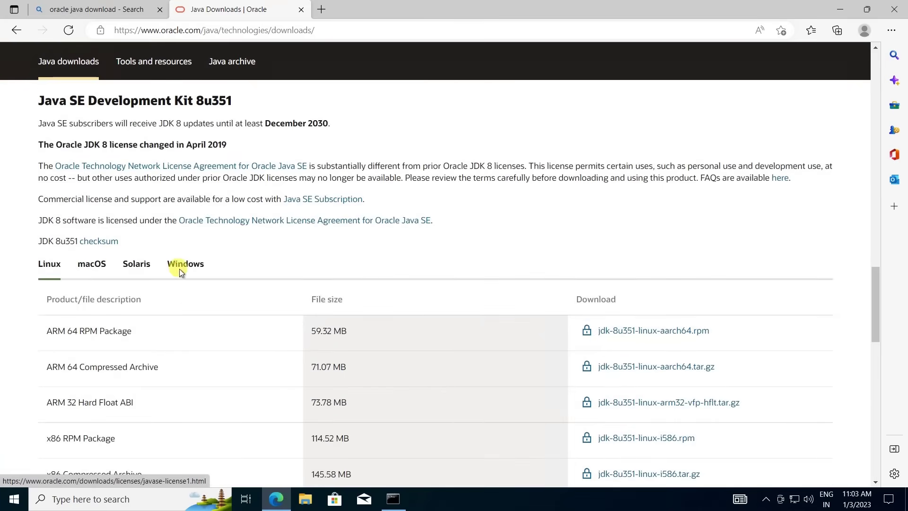
left_click(190, 264)
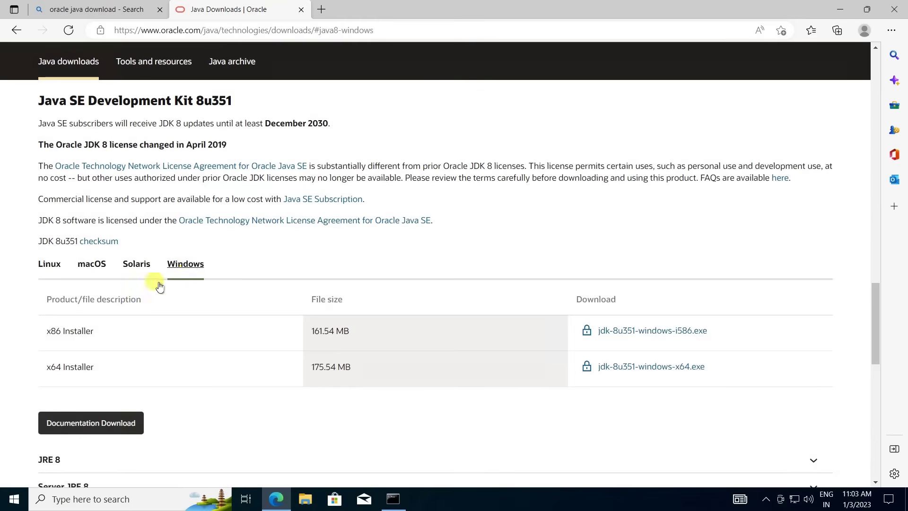
Choose jdk-8u351-windows-x64.exe, accept the Oracle license and start the download.
left_click(622, 370)
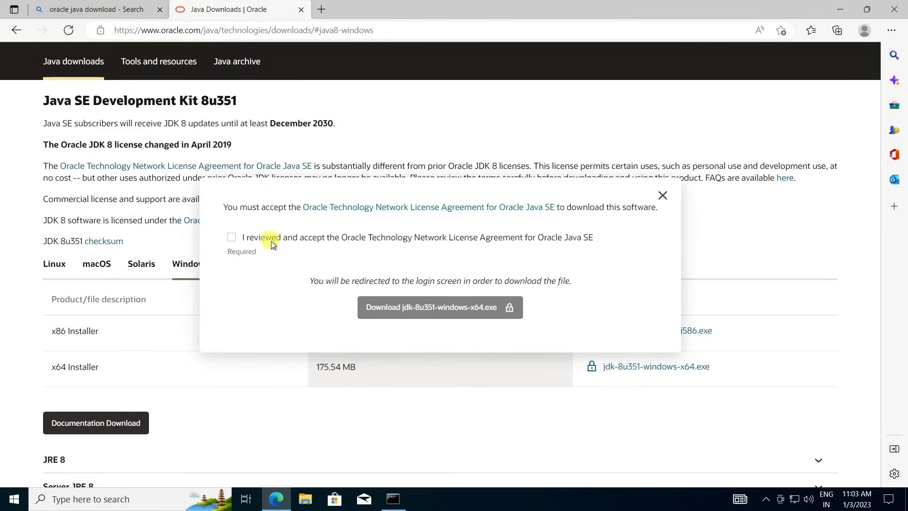
left_click(234, 237)
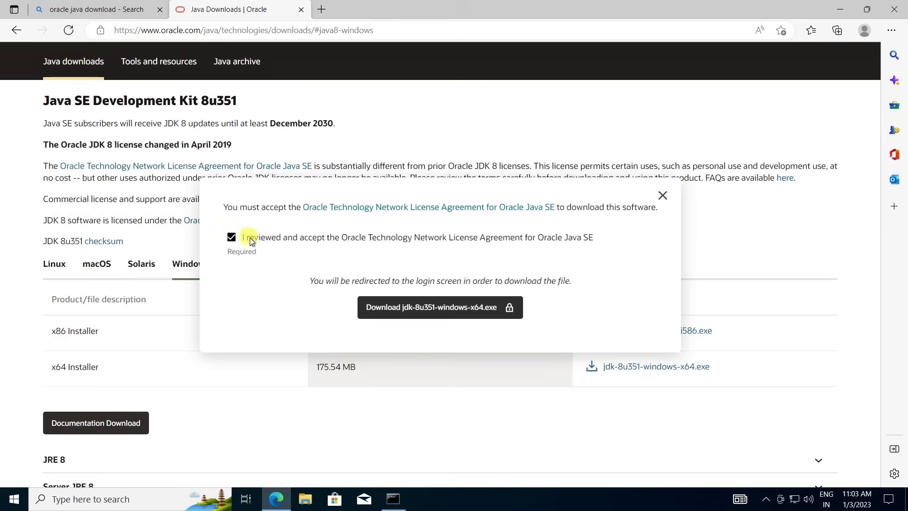
left_click(468, 308)
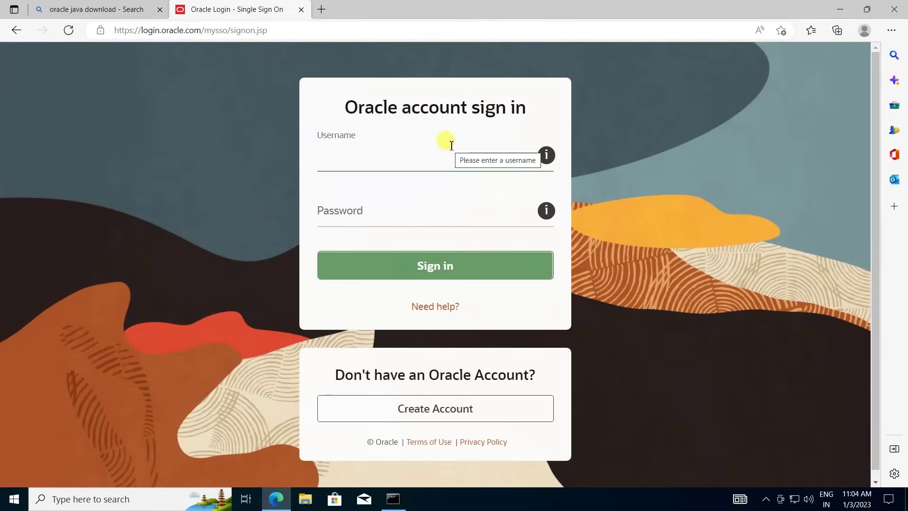
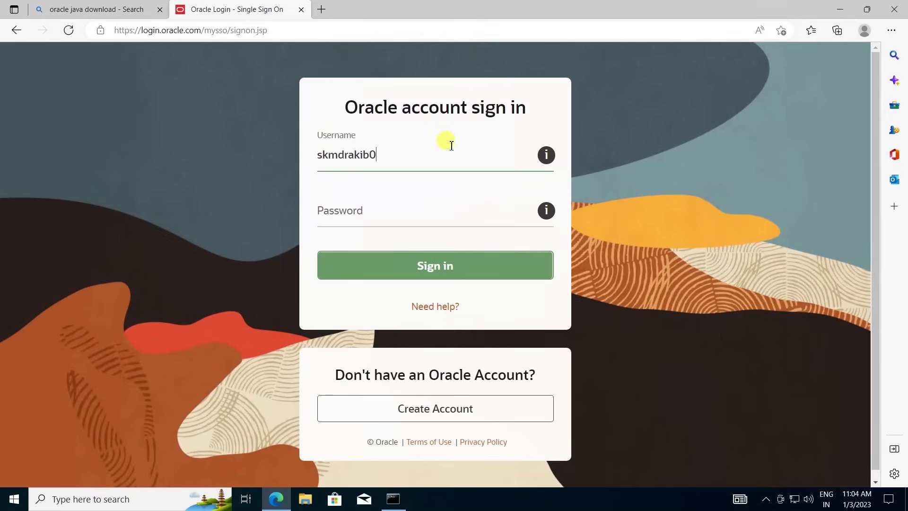
Sign in with the Oracle account's e-mail and password so the download begins.
key("Tab")
type("•")
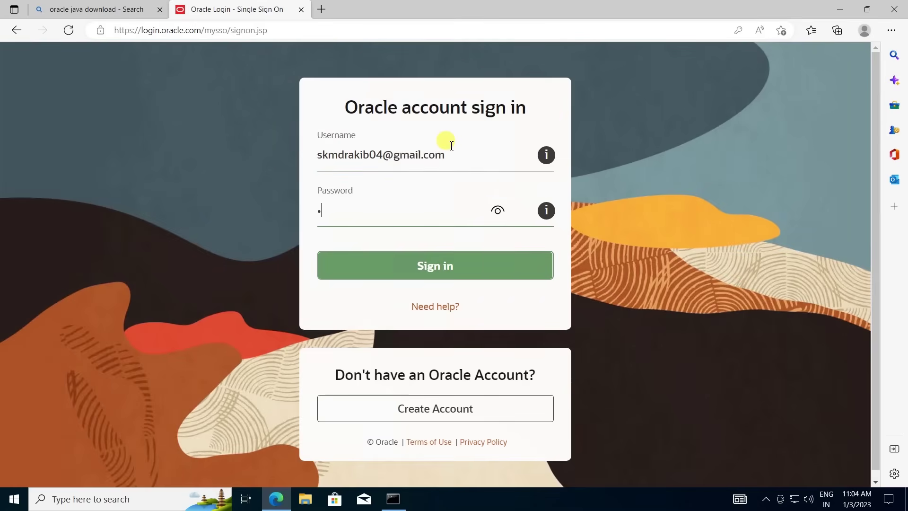
type("•••••••••••")
key("Return")
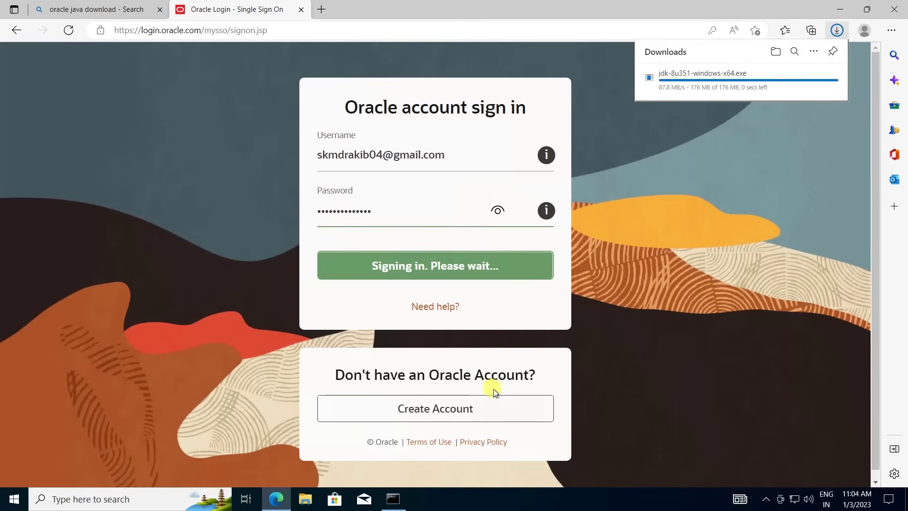
Create a new folder named Java on C:, then open Downloads showing the JDK installer.
left_click(305, 500)
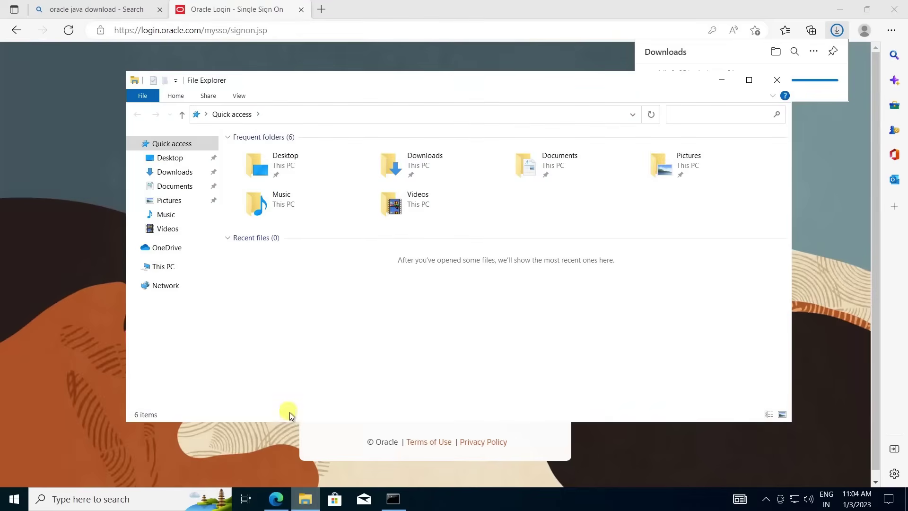
left_click(164, 266)
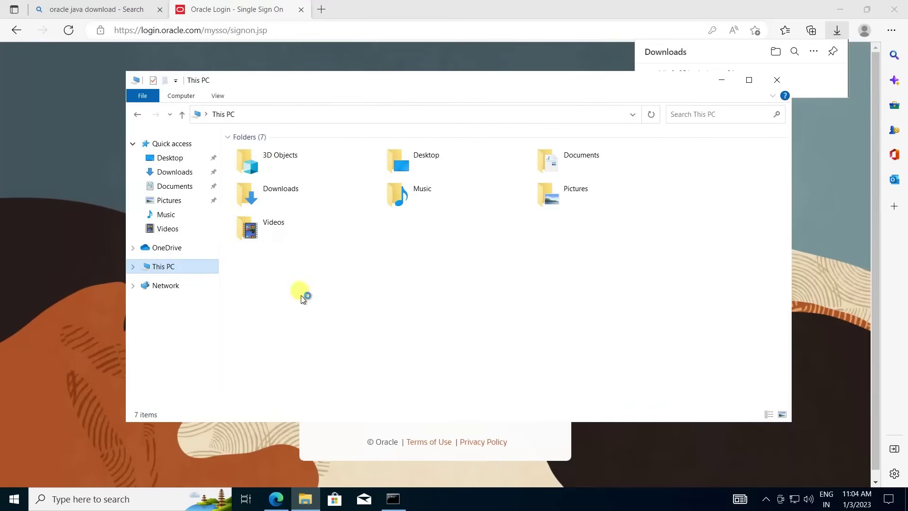
double_click(277, 279)
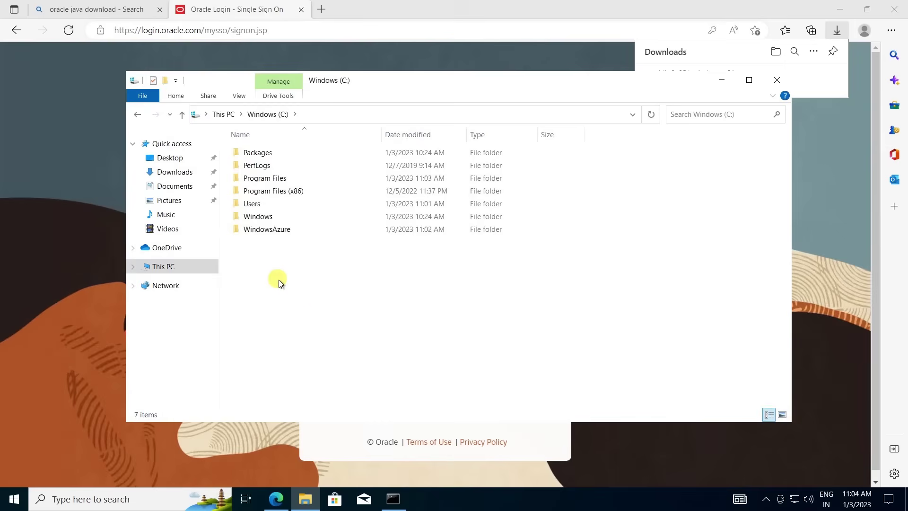
right_click(310, 294)
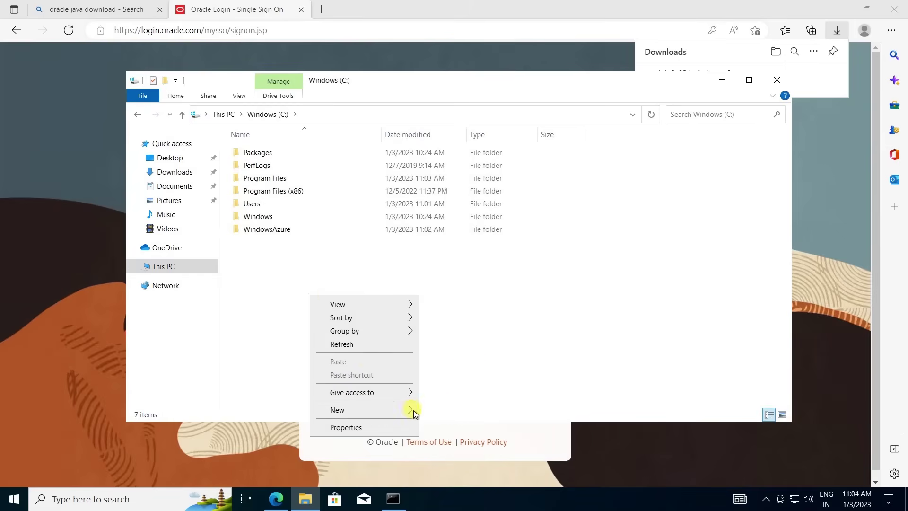
mouse_move(410, 410)
left_click(448, 412)
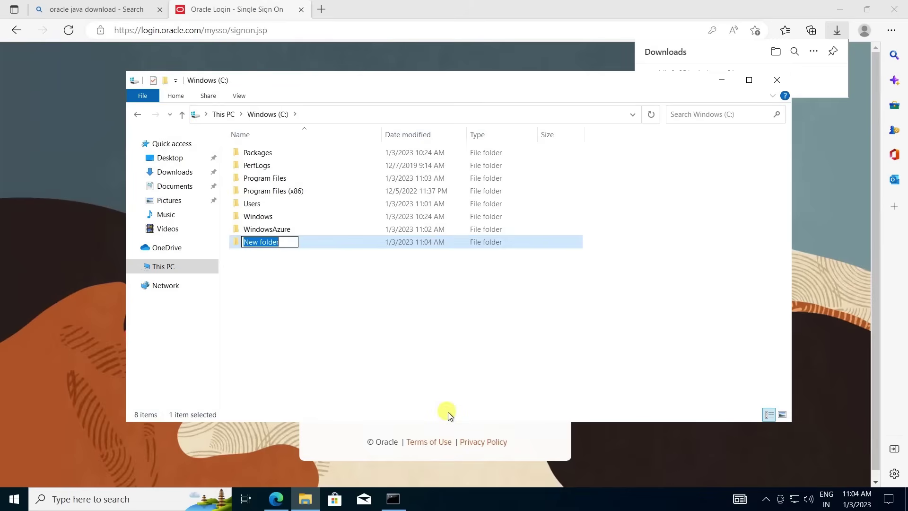
type("Java")
key("Return")
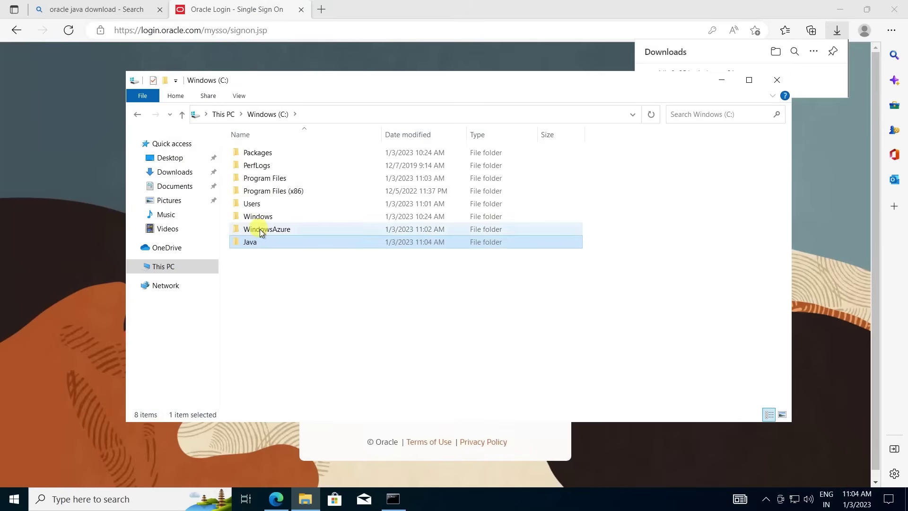
left_click(175, 172)
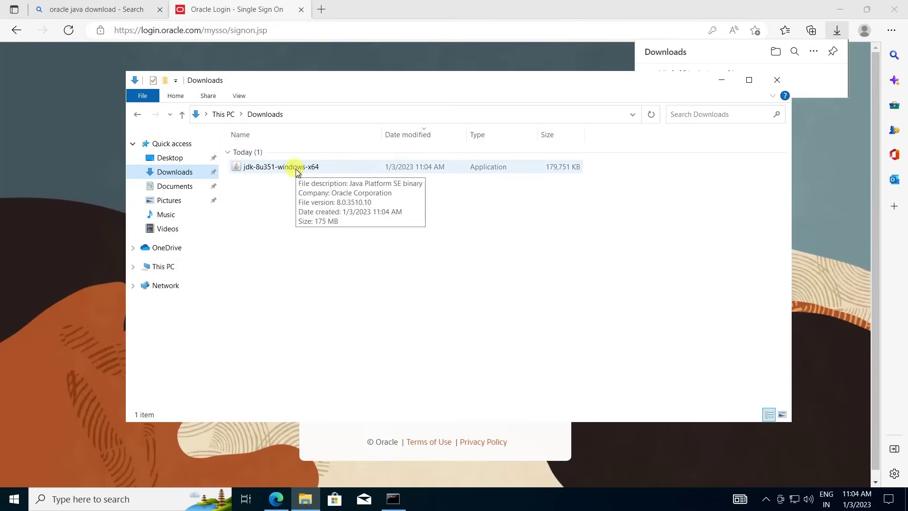
Run the jdk-8u351-windows-x64 installer and install the JDK with default features.
double_click(296, 169)
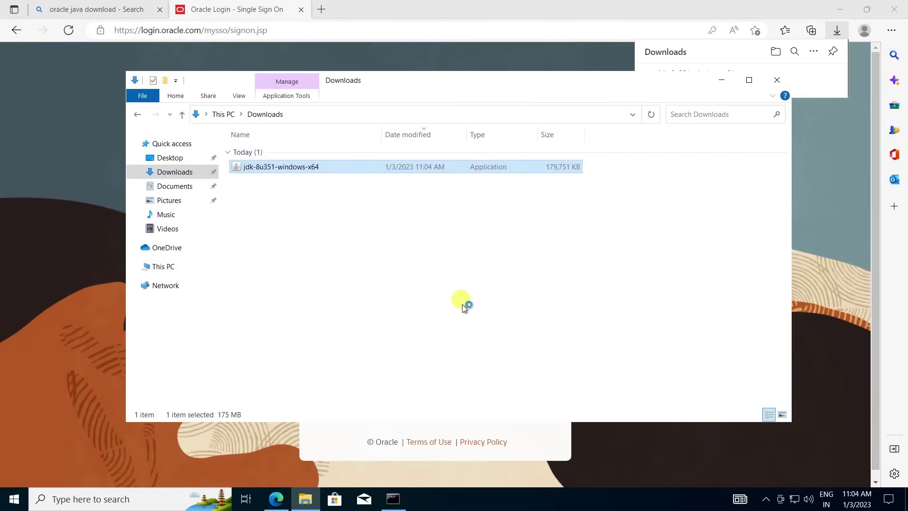
left_click(895, 10)
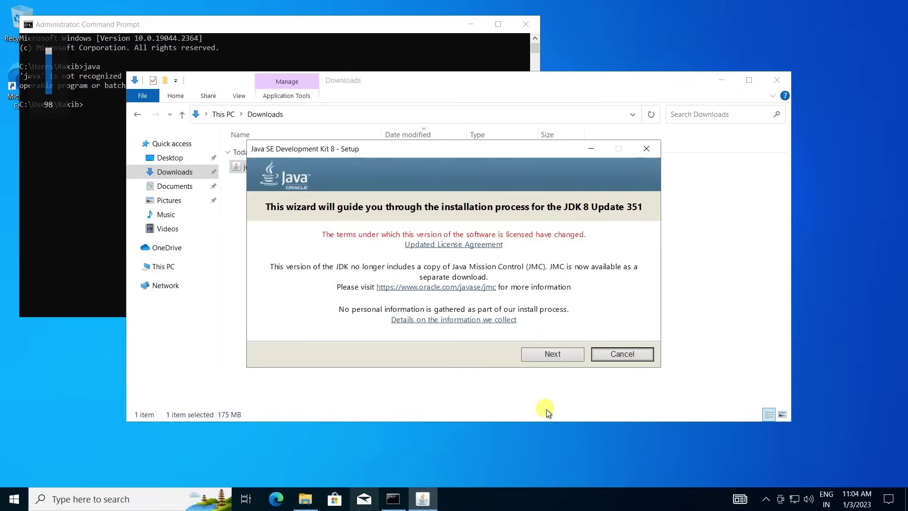
left_click(556, 357)
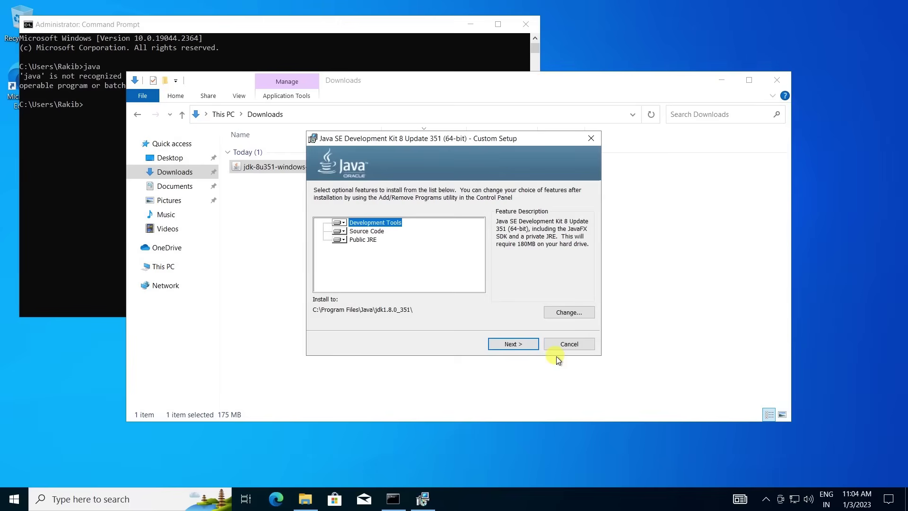
left_click(521, 345)
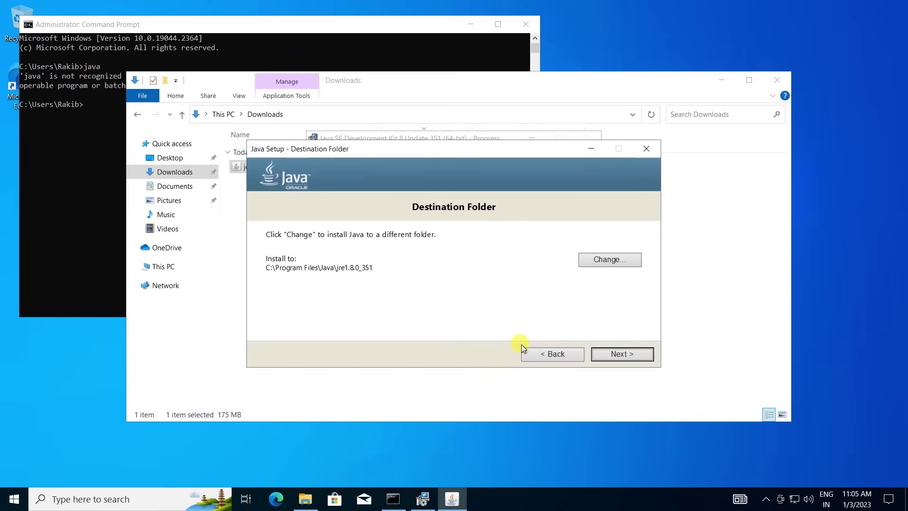
Set the JRE destination folder to C:\Java, finish the install and close the wizard.
left_click(606, 260)
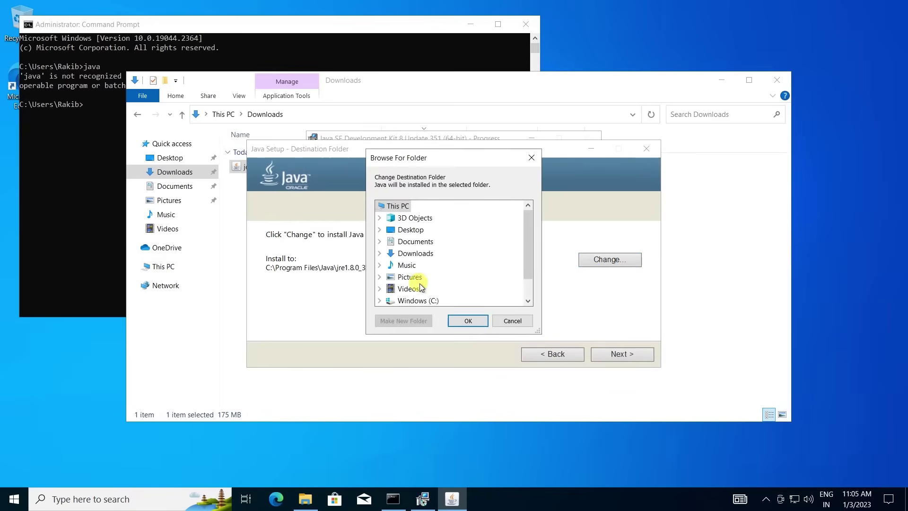
left_click(380, 300)
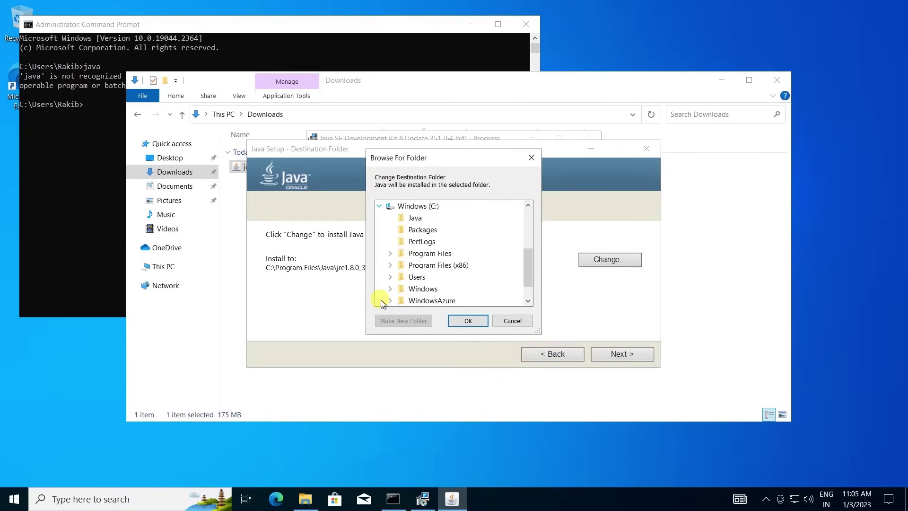
left_click(415, 218)
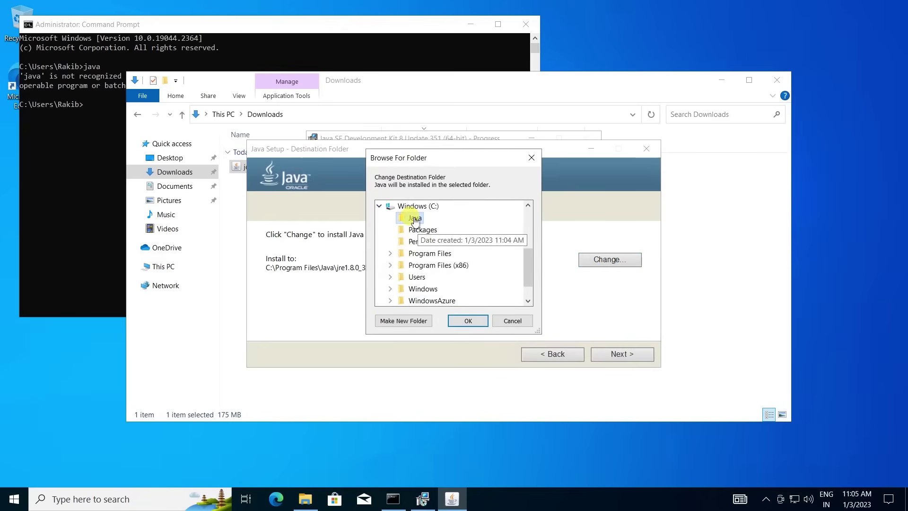
left_click(469, 322)
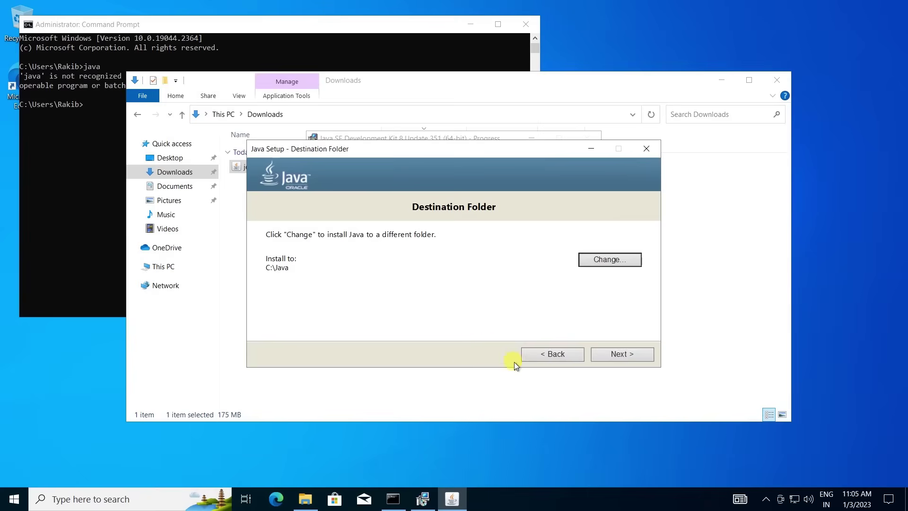
left_click(630, 355)
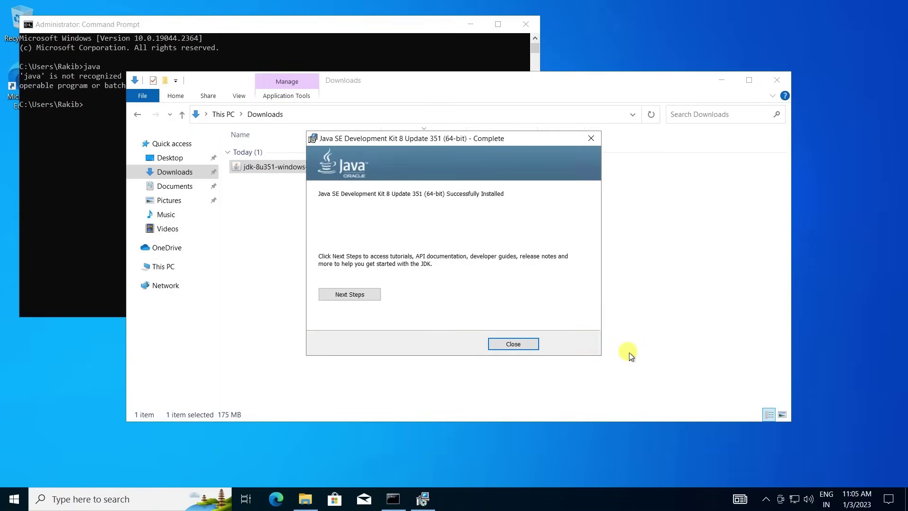
left_click(522, 343)
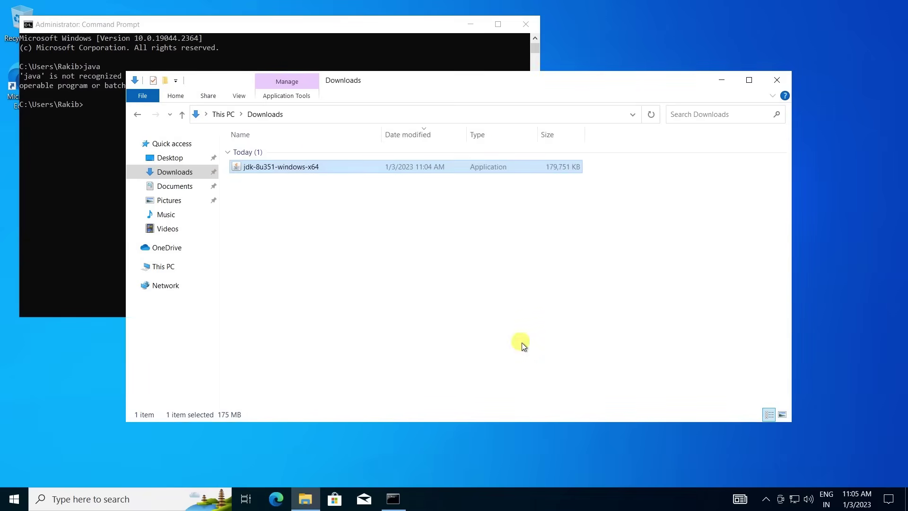
Copy the jdk1.8.0_351 folder from C:\Program Files\Java.
left_click(167, 266)
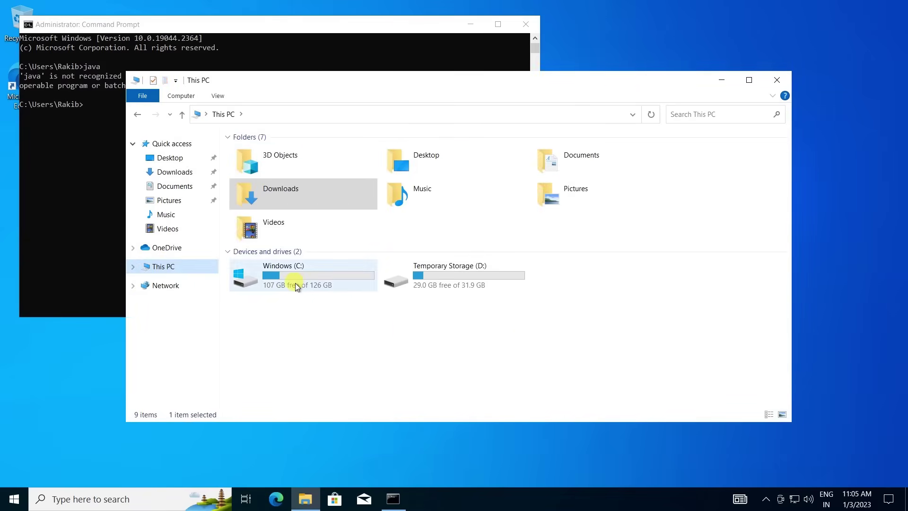
double_click(293, 282)
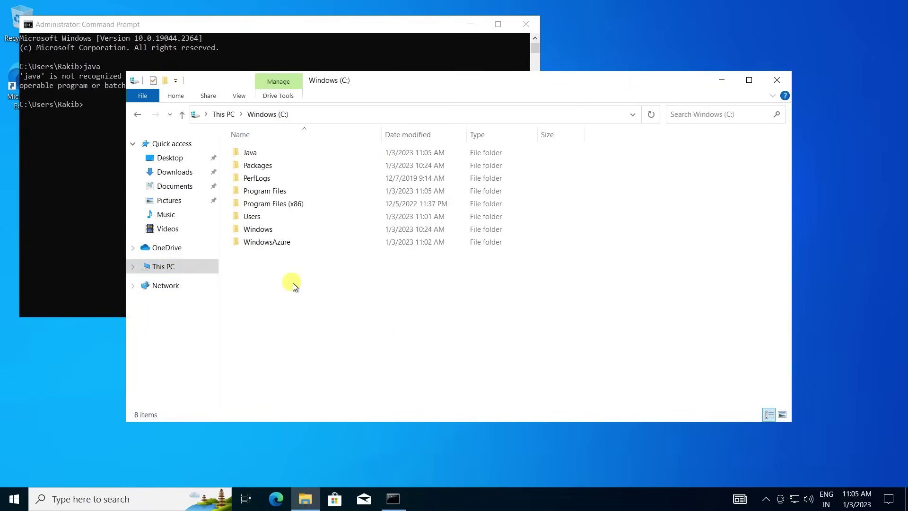
double_click(274, 191)
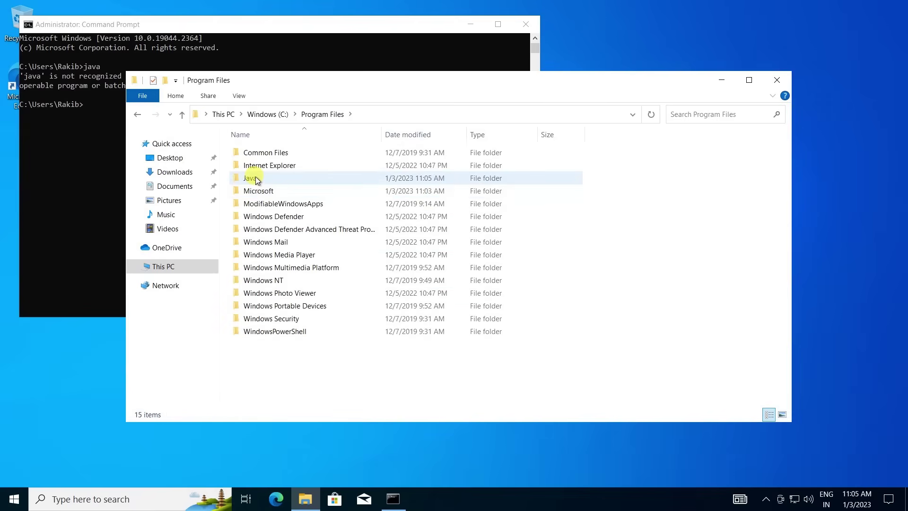
double_click(255, 178)
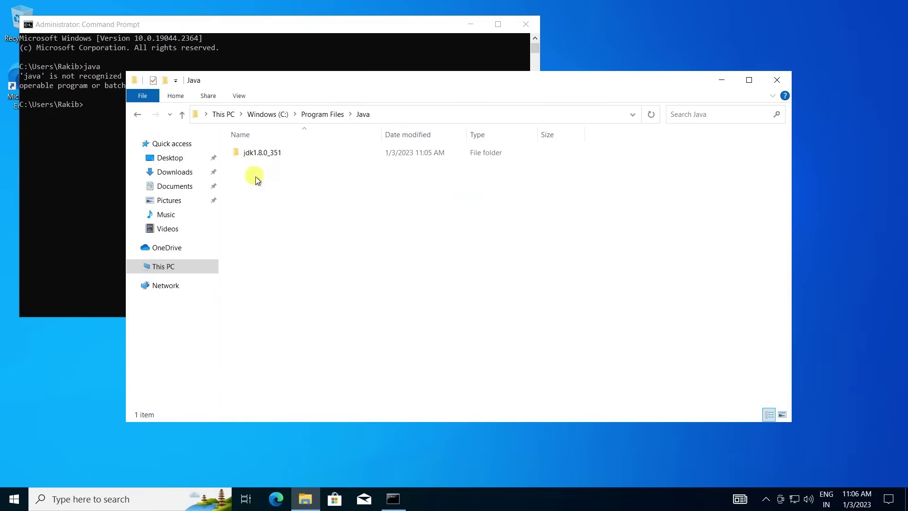
left_click(275, 156)
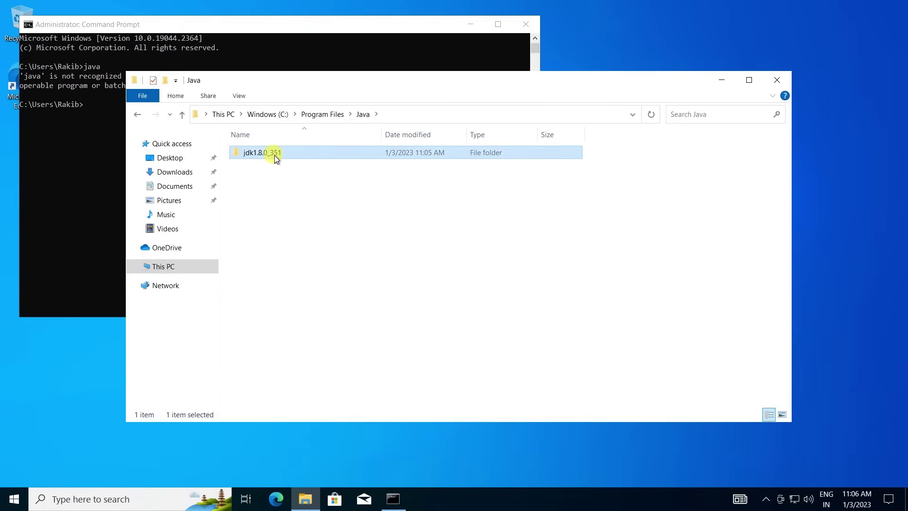
Paste the jdk1.8.0_351 folder into C:\Java.
left_click(167, 268)
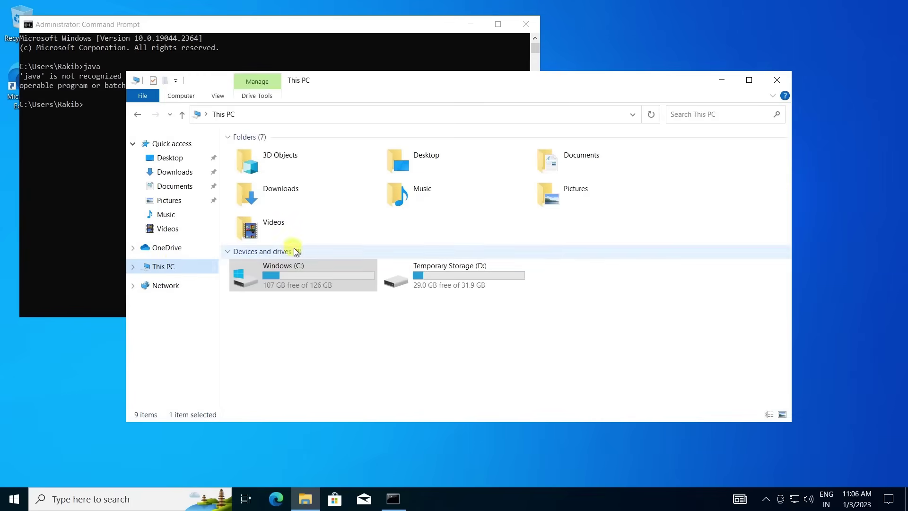
left_click(319, 274)
double_click(319, 273)
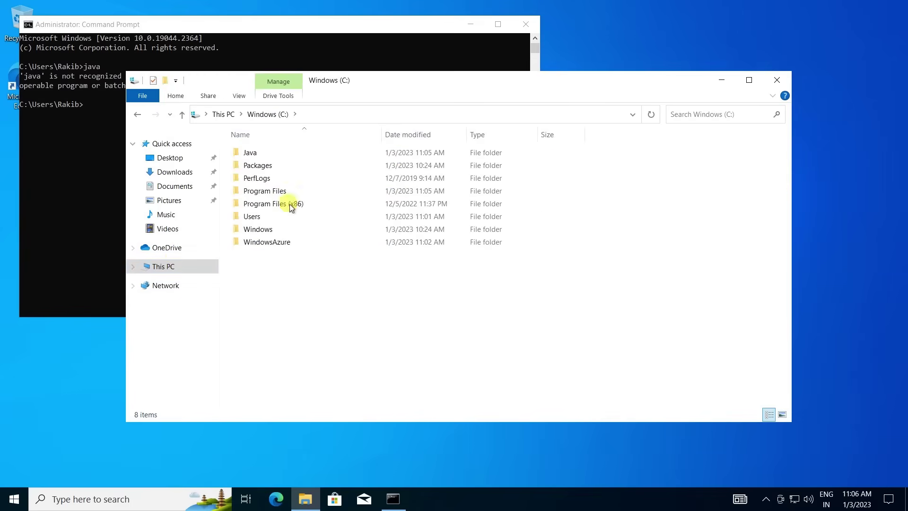
double_click(268, 154)
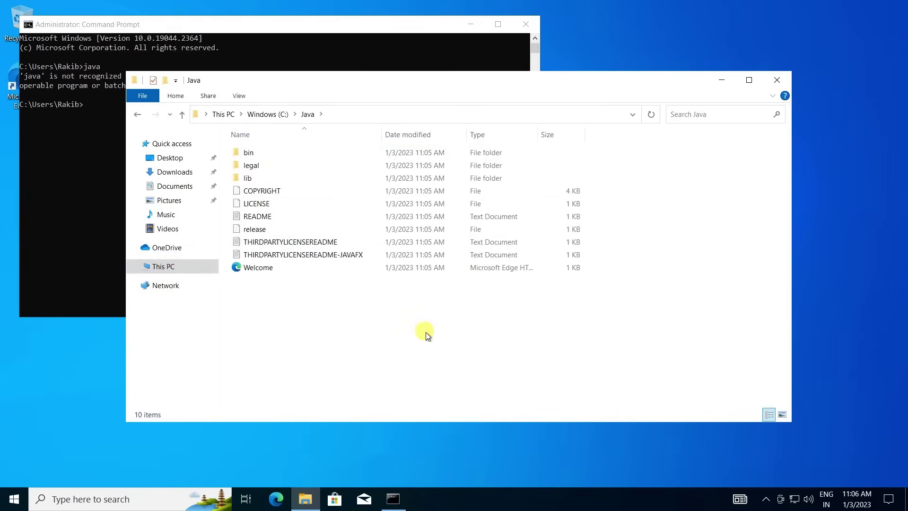
key("ctrl+v")
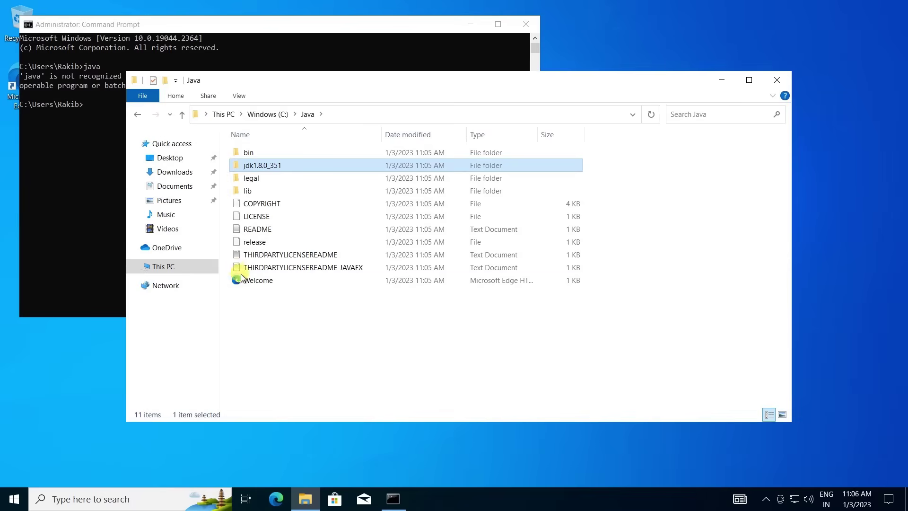
Delete the Java folder from C:\Program Files and return to Command Prompt.
left_click(264, 114)
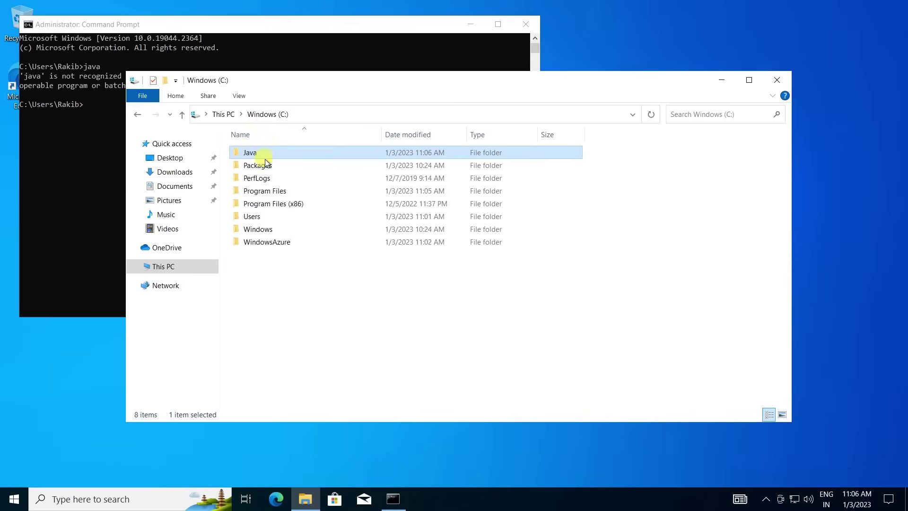
double_click(273, 187)
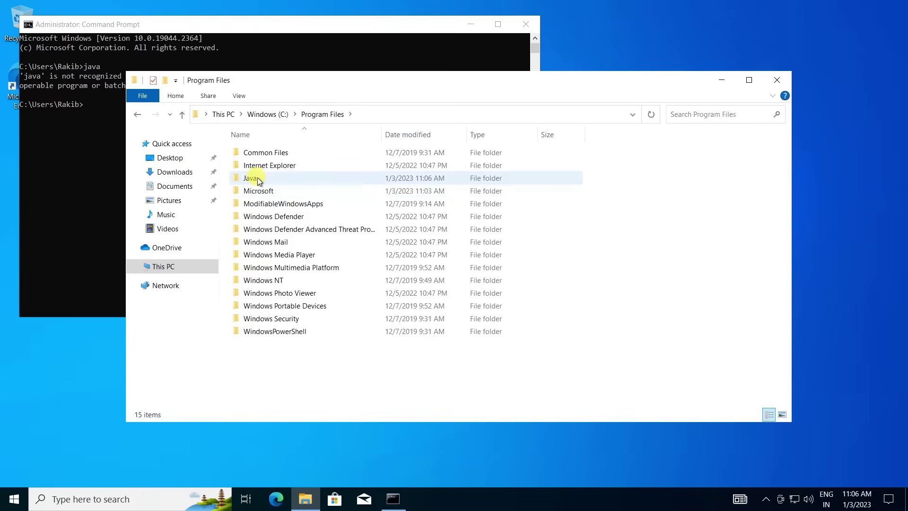
right_click(254, 177)
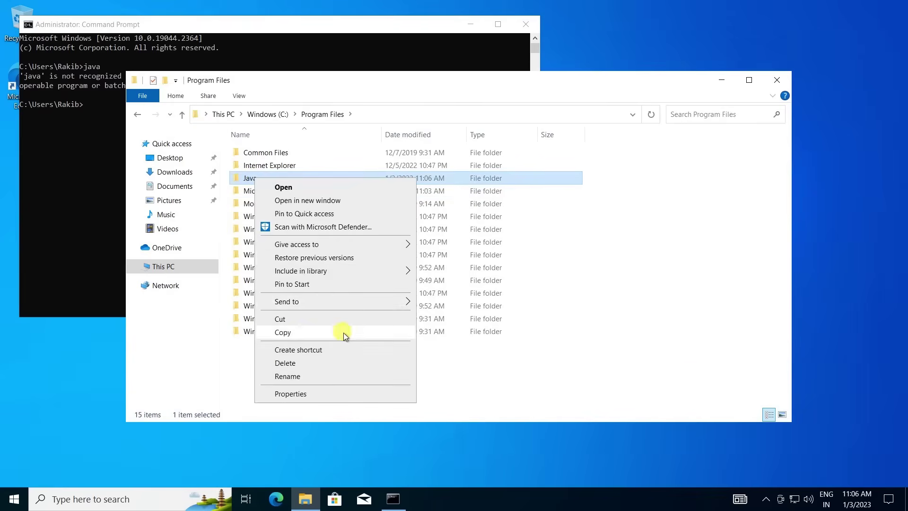
left_click(292, 362)
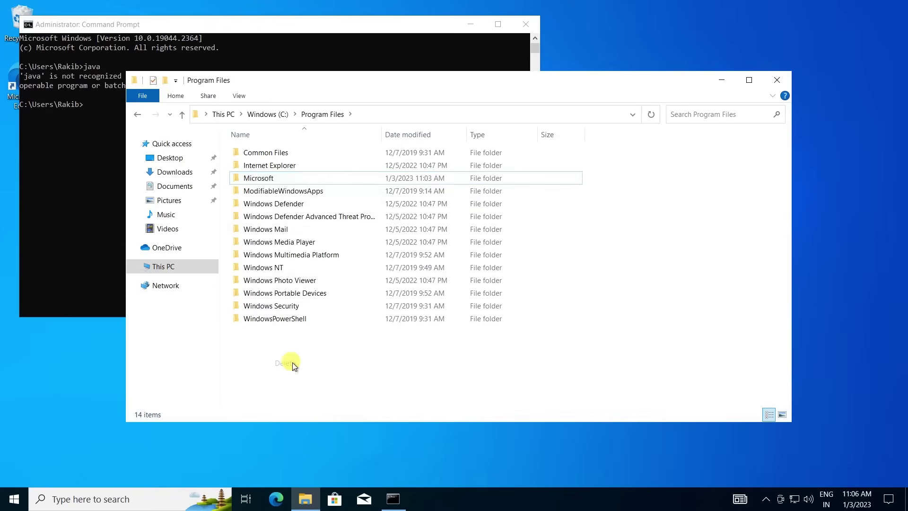
left_click(268, 116)
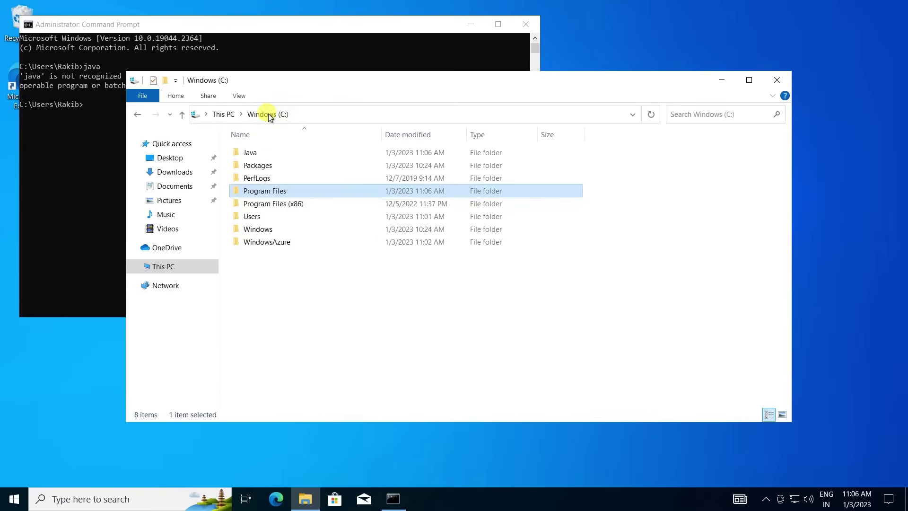
left_click(87, 121)
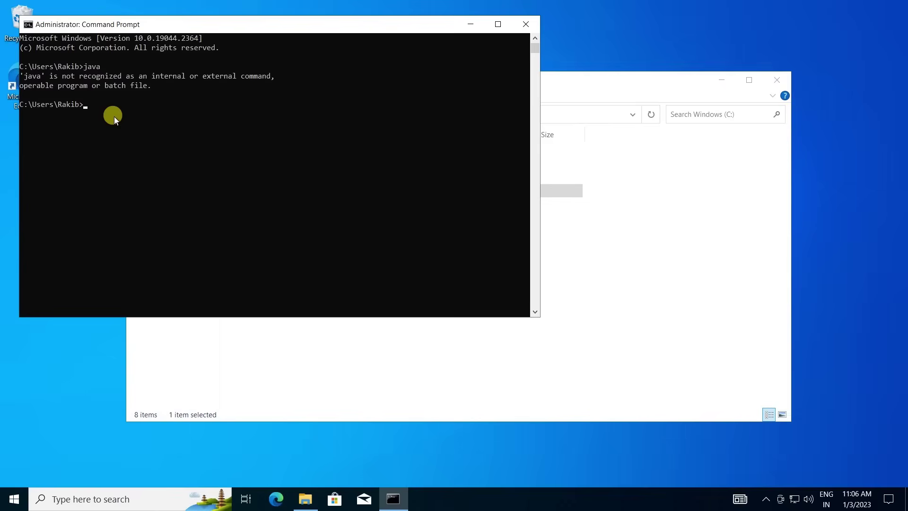
Rerun java (still unrecognized), then search 'env' to open the account's environment variables.
key("Return")
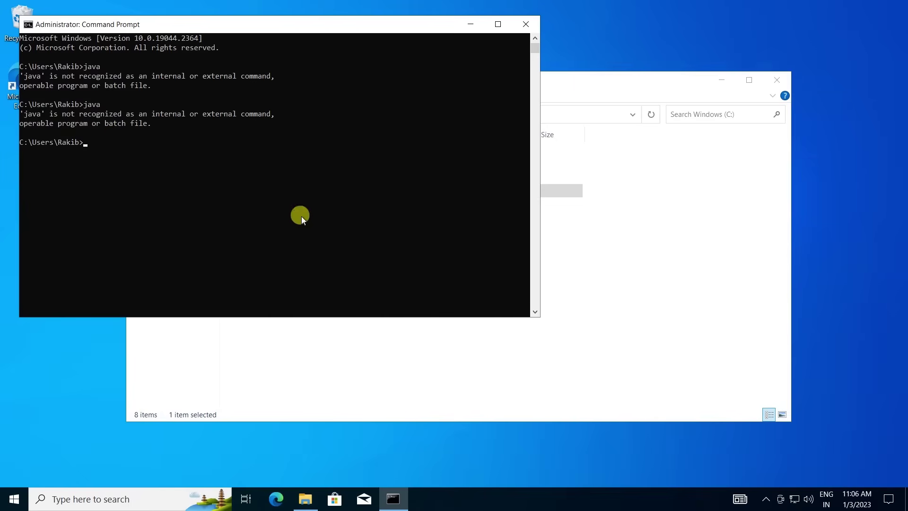
left_click(167, 503)
type("e")
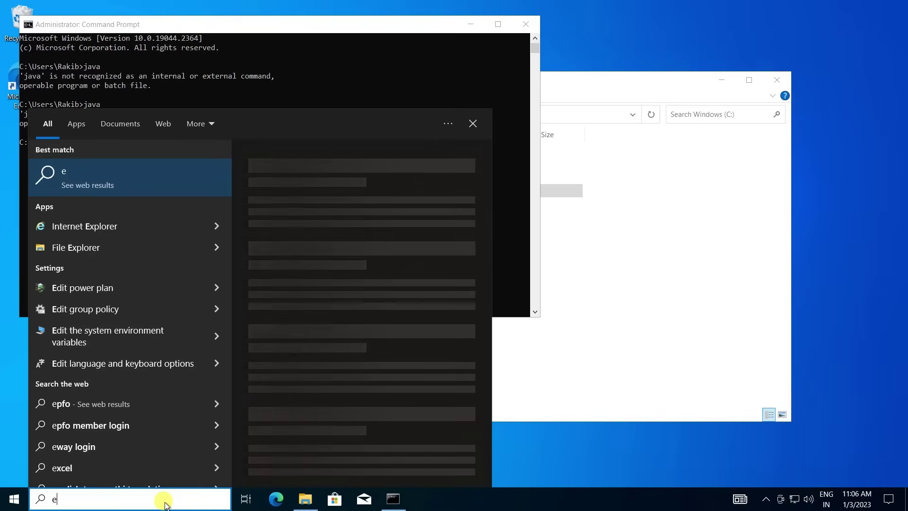
type("nv")
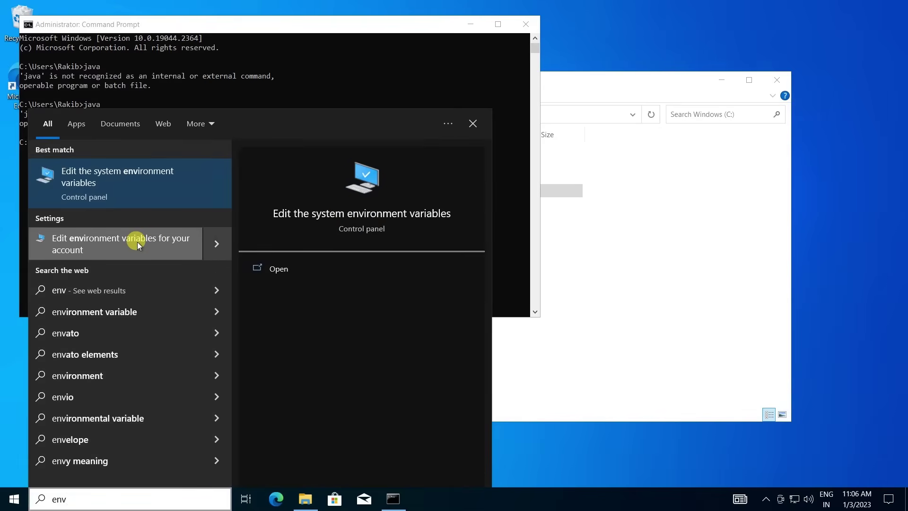
left_click(137, 242)
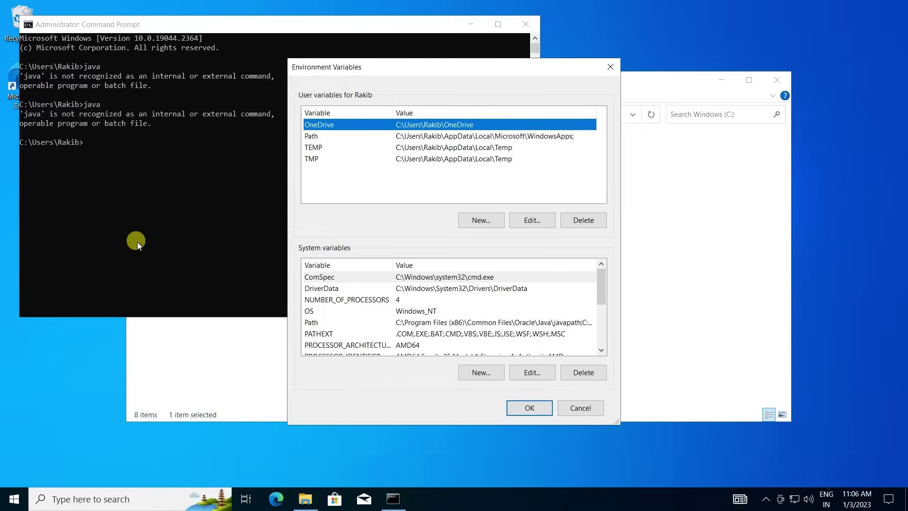
Start a new user variable JAVA_HOME and copy the C:\Java\jdk1.8.0_351\bin path from Explorer.
left_click(490, 221)
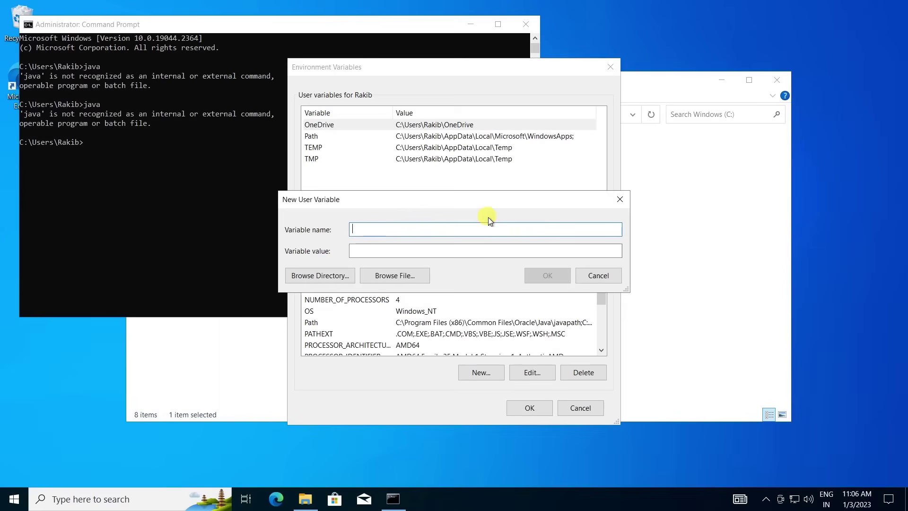
type("JA")
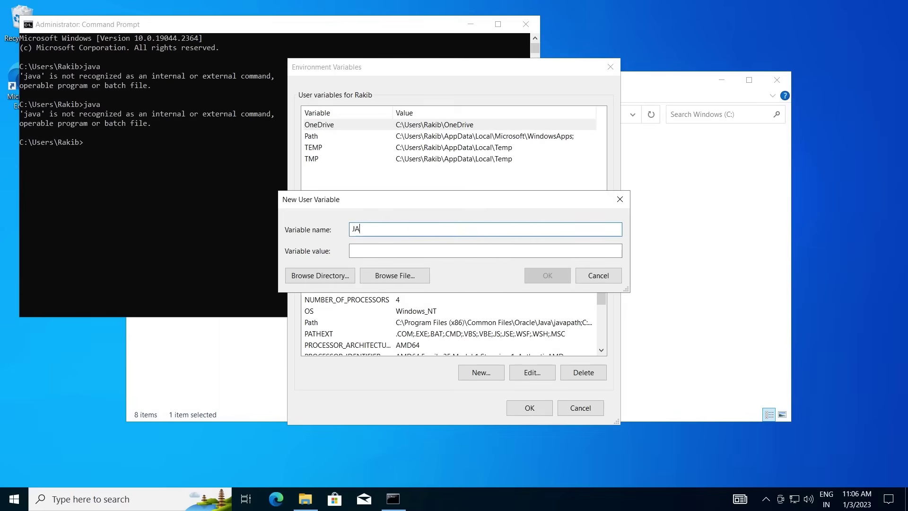
type("VA_HOME")
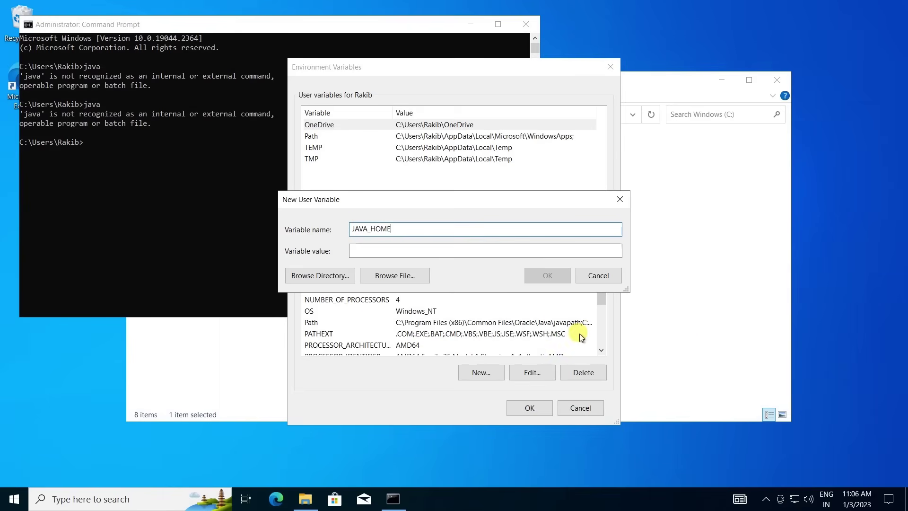
left_click(687, 331)
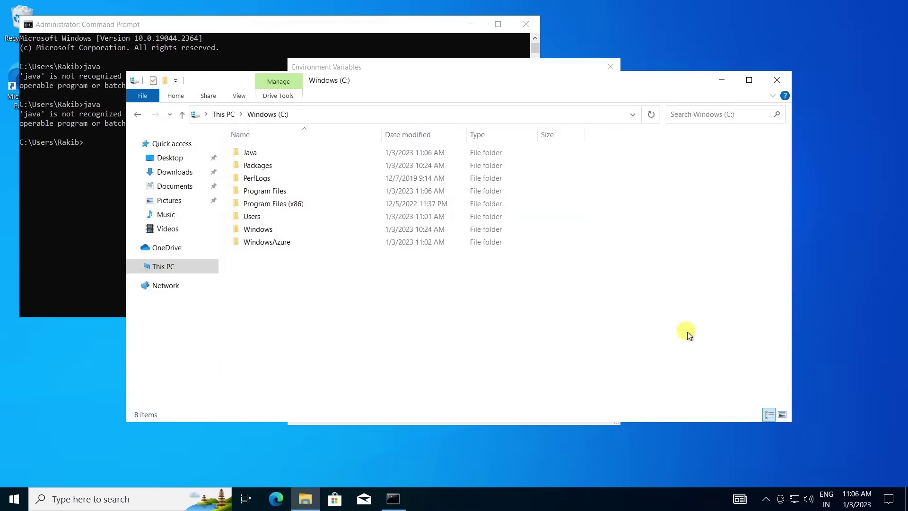
double_click(272, 152)
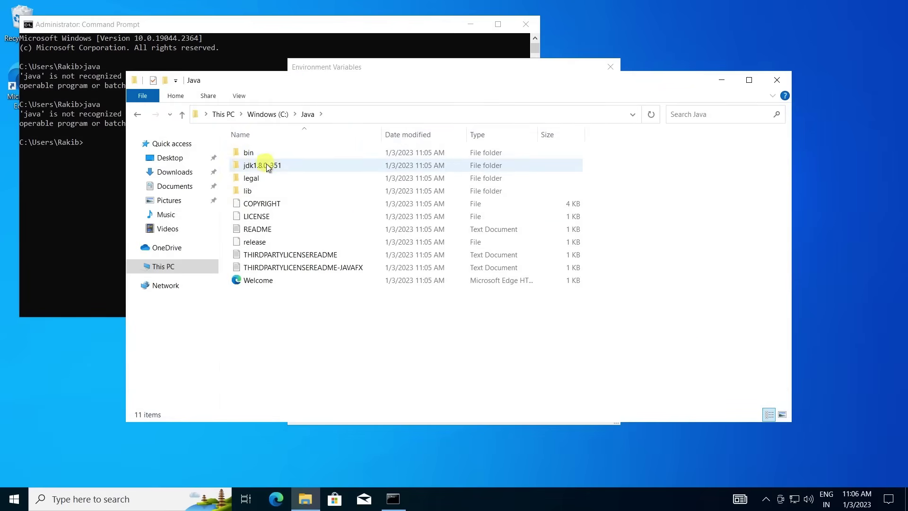
double_click(277, 165)
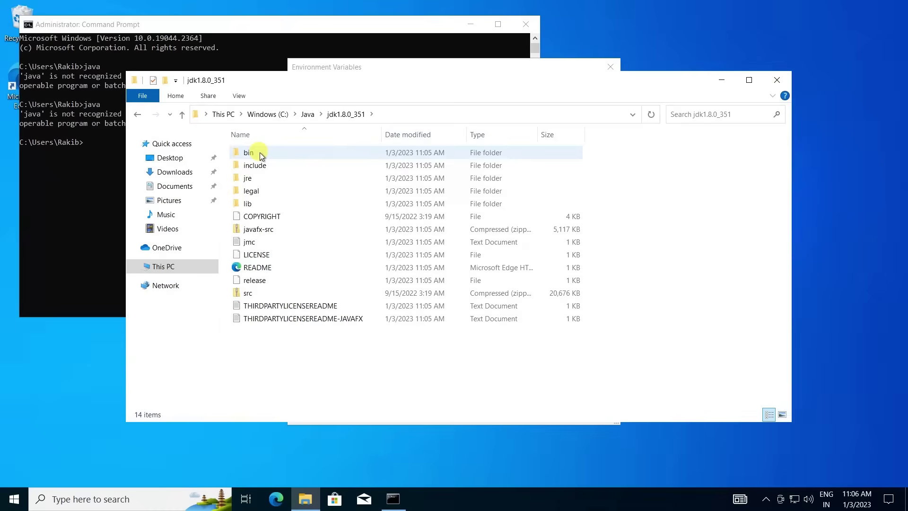
double_click(260, 152)
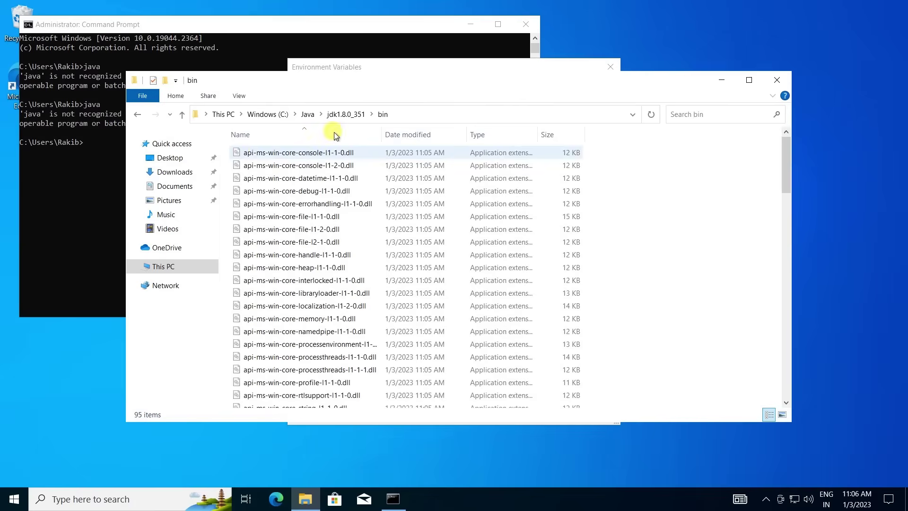
left_click(420, 113)
key("ctrl+c")
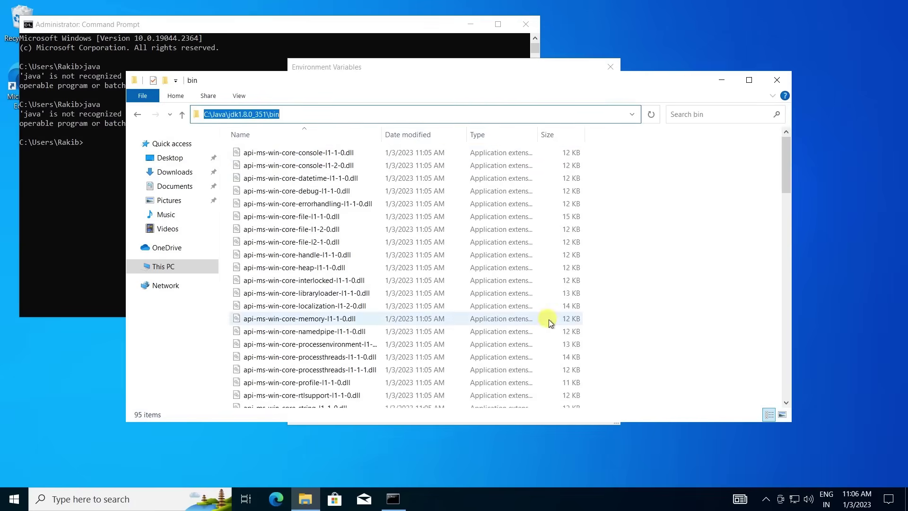
Paste the bin path as JAVA_HOME's value and save the variable.
key("alt+Tab")
left_click(435, 250)
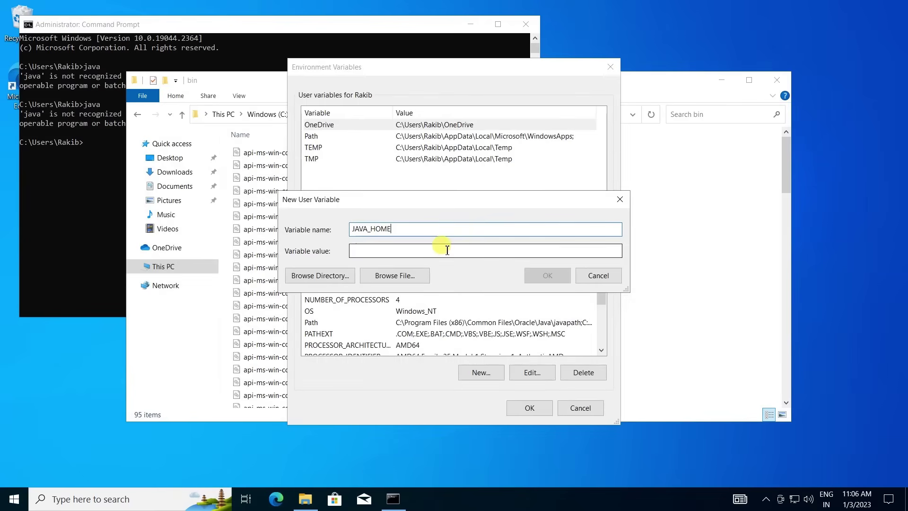
key("ctrl+v")
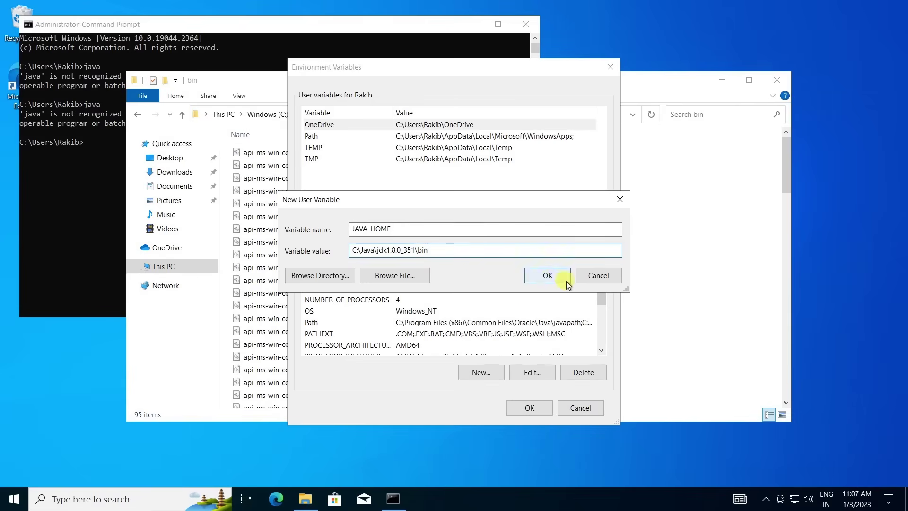
left_click(554, 278)
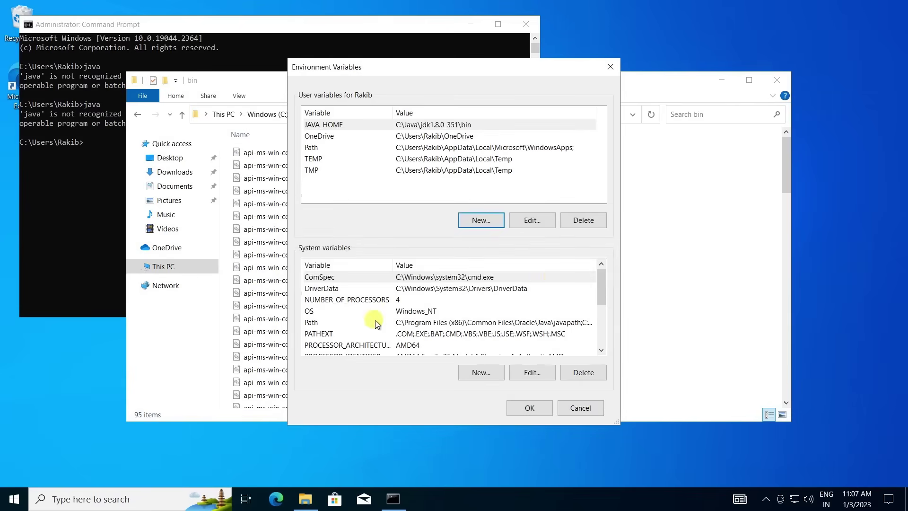
Append C:\Java\jdk1.8.0_351\bin as a new system Path entry and confirm all dialogs.
left_click(428, 325)
left_click(530, 374)
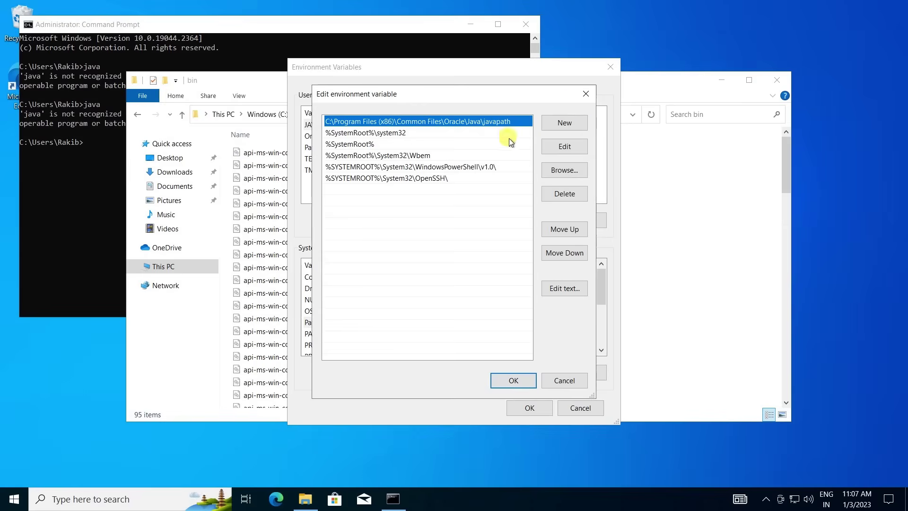
left_click(565, 121)
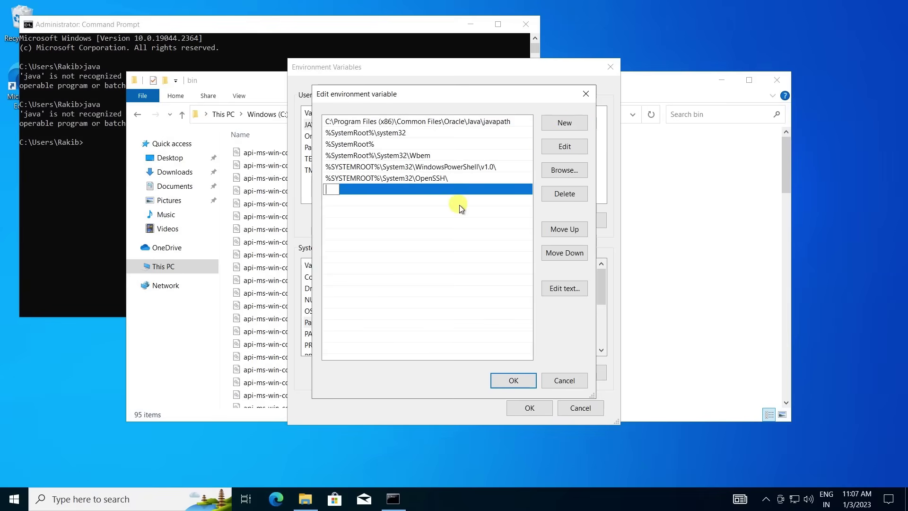
key("ctrl+v")
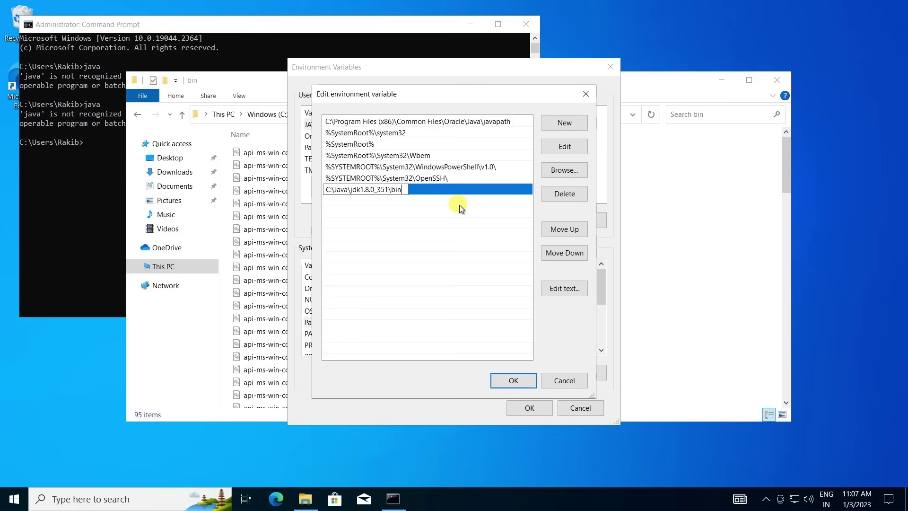
left_click(550, 251)
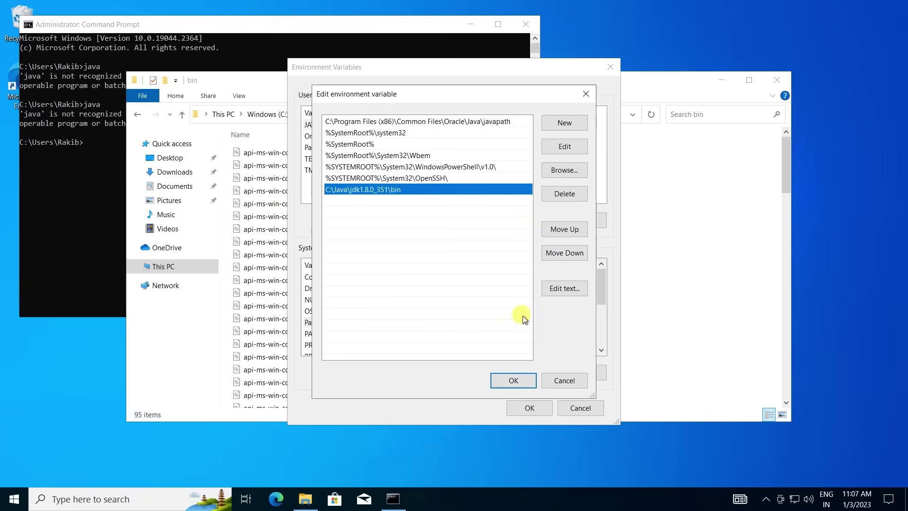
left_click(508, 381)
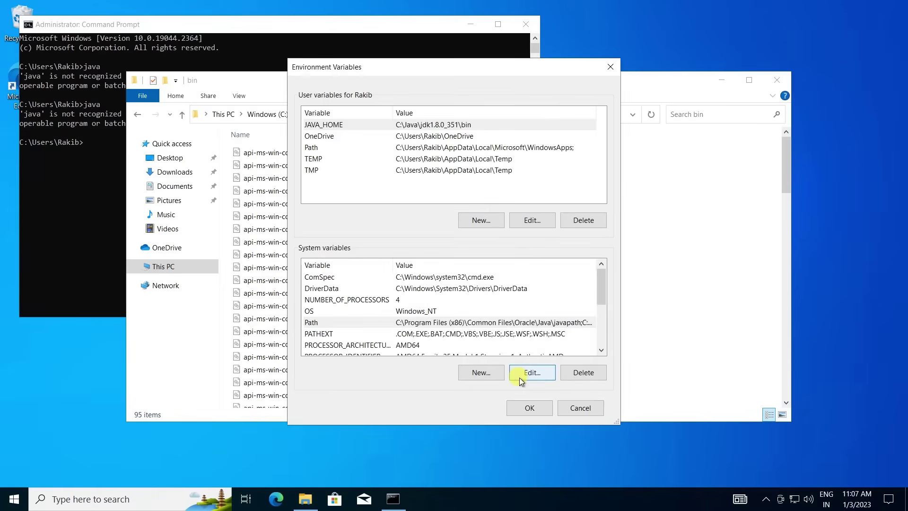
left_click(545, 407)
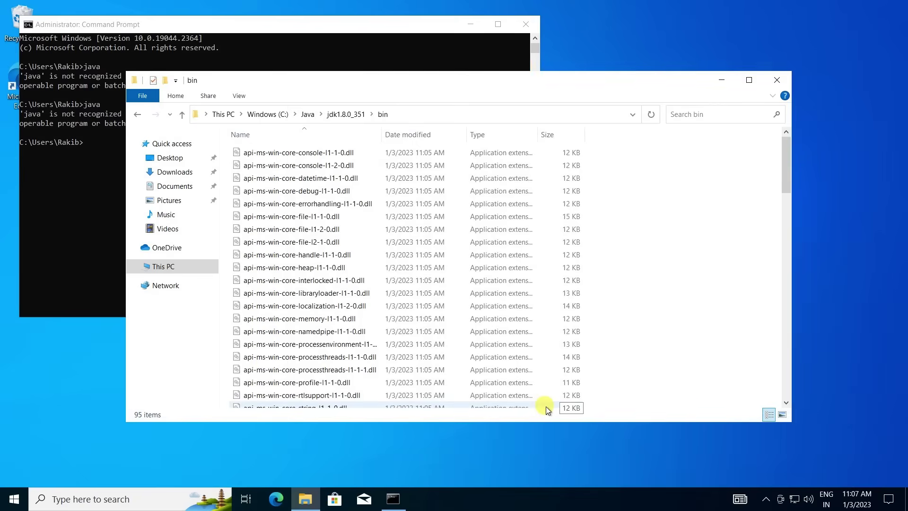
left_click(143, 500)
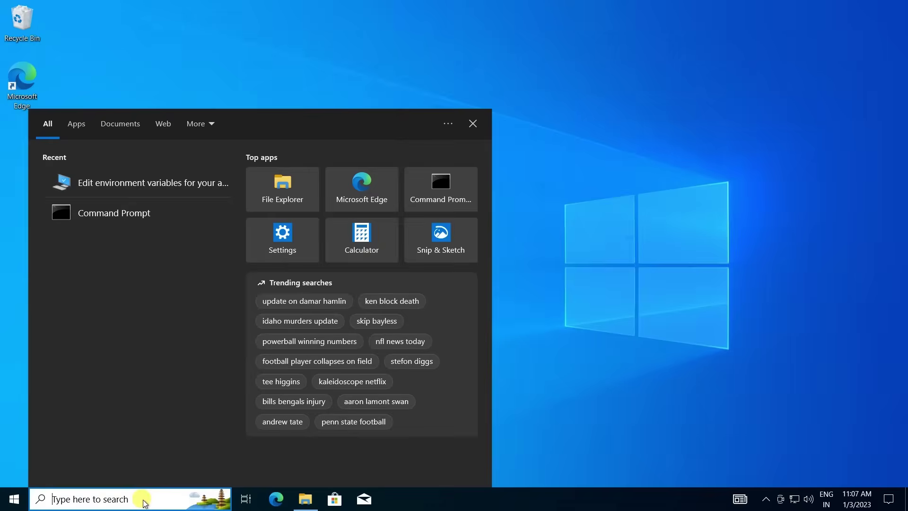
Open a fresh Command Prompt and run java and java -version, which reports 1.8.0_351.
type("cmd")
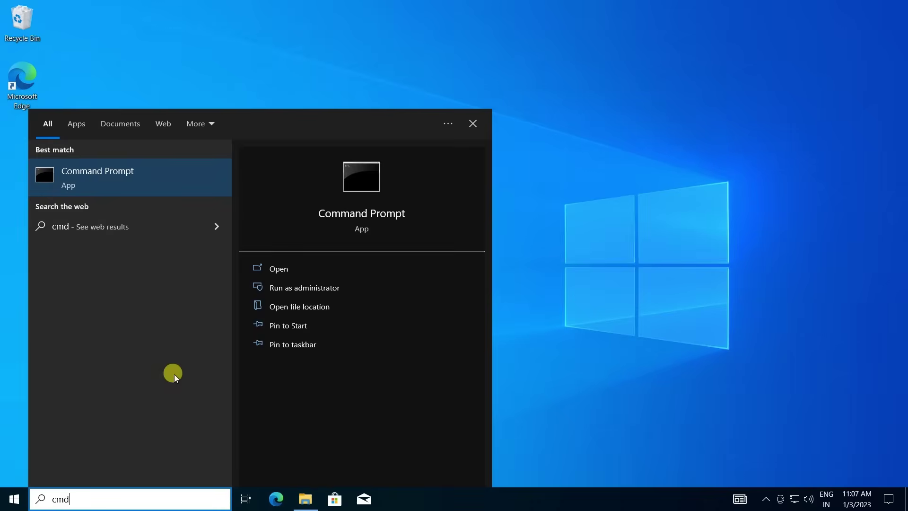
key("Return")
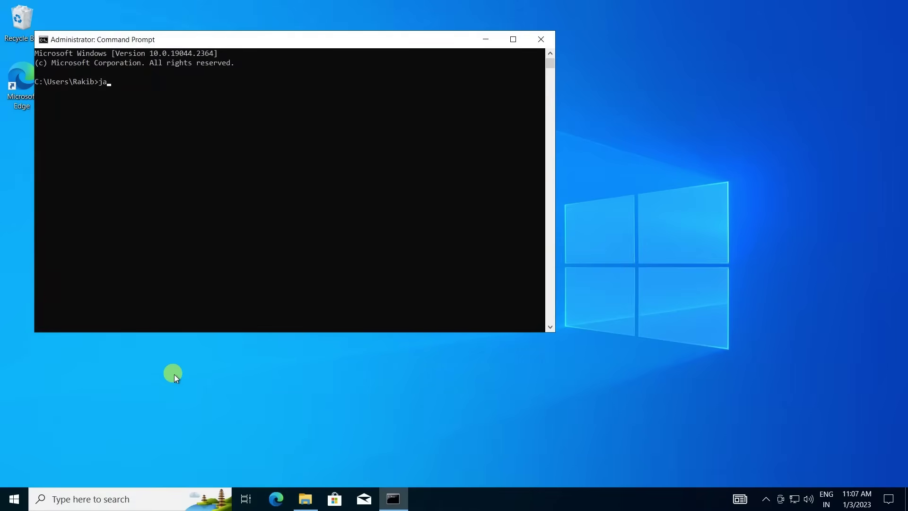
type("java")
key("Return")
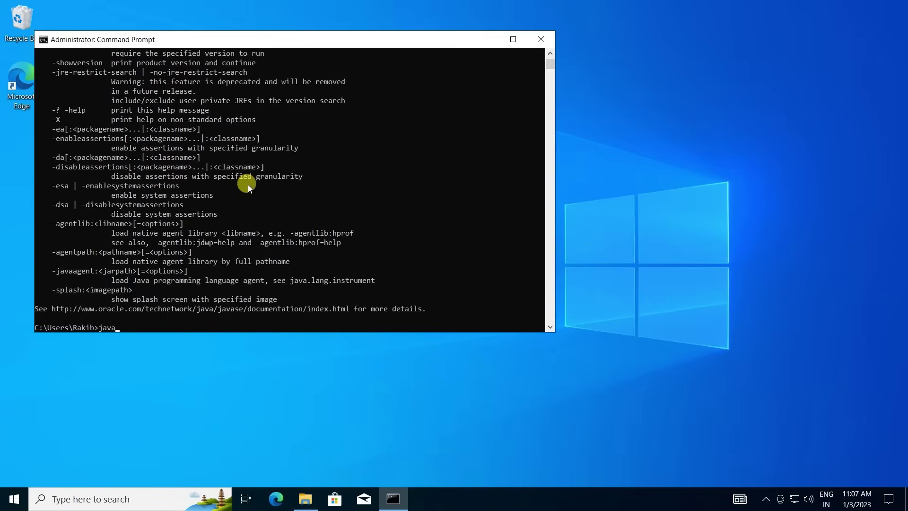
type("java -version")
key("Return")
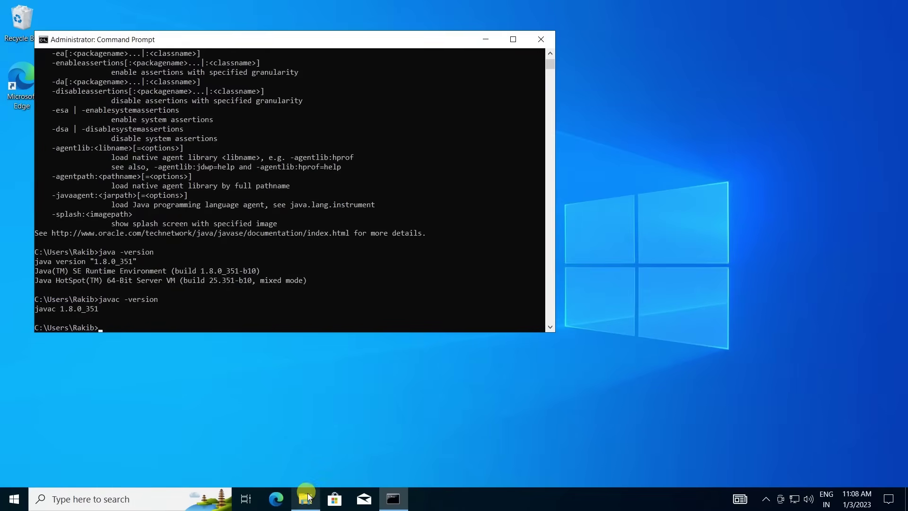
Search 'apache hadoop' and download the Hadoop 3.2.4 binary, hadoop-3.2.4.tar.gz, from the Apache site.
left_click(276, 499)
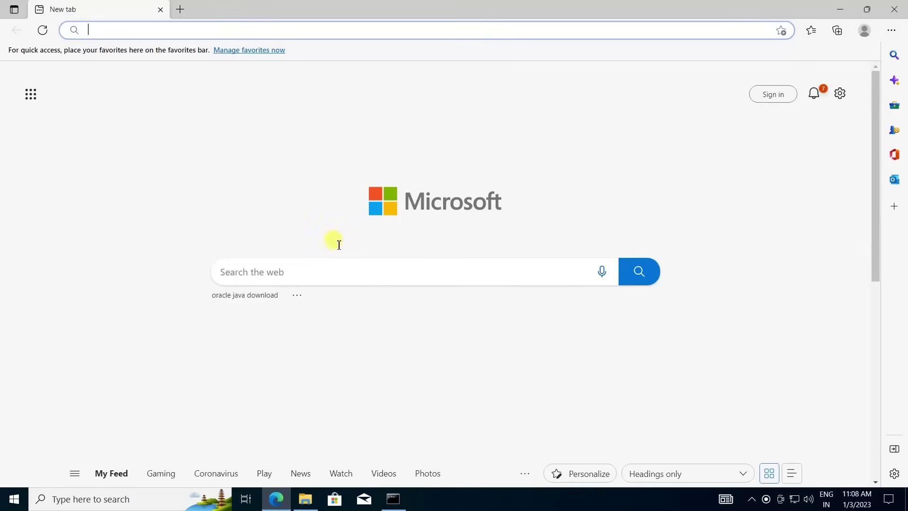
type("apac")
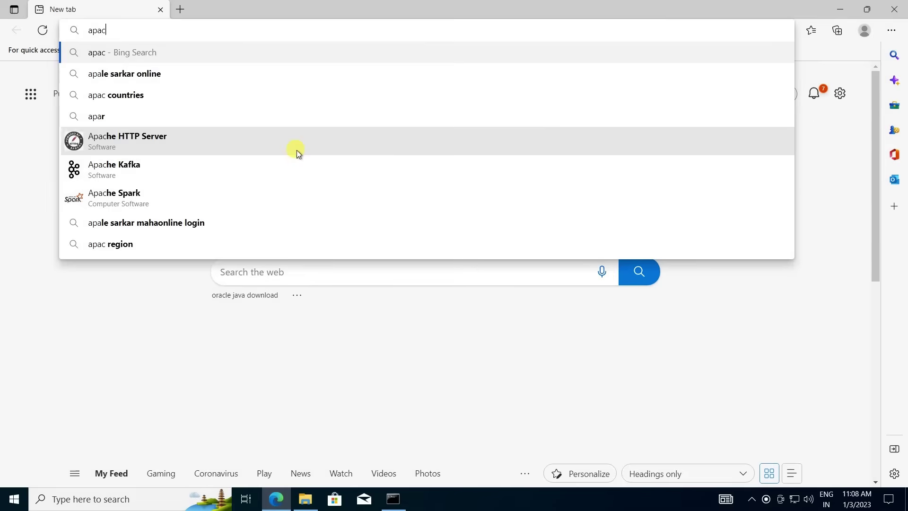
type("he hadoop")
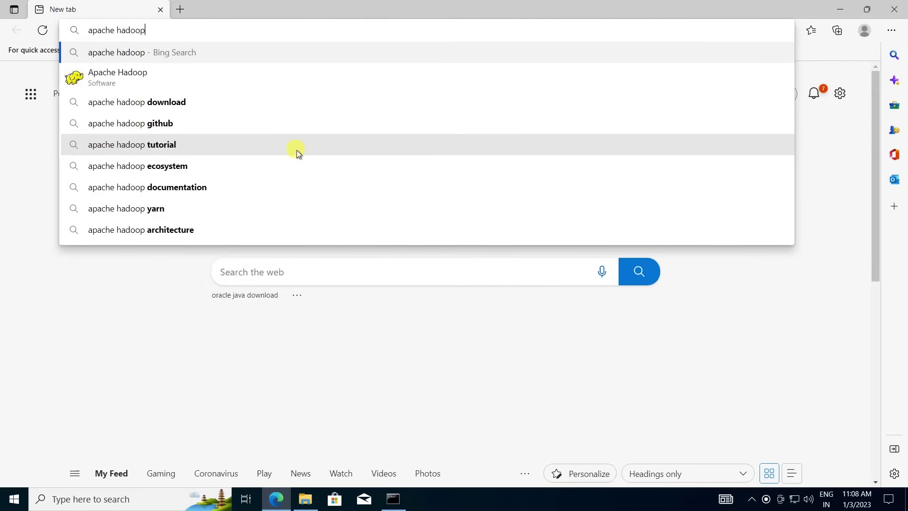
key("Return")
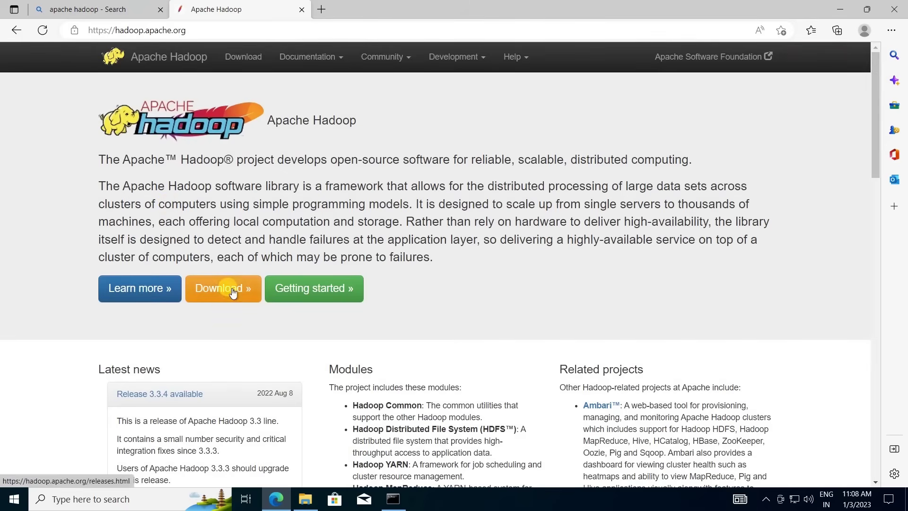
left_click(232, 291)
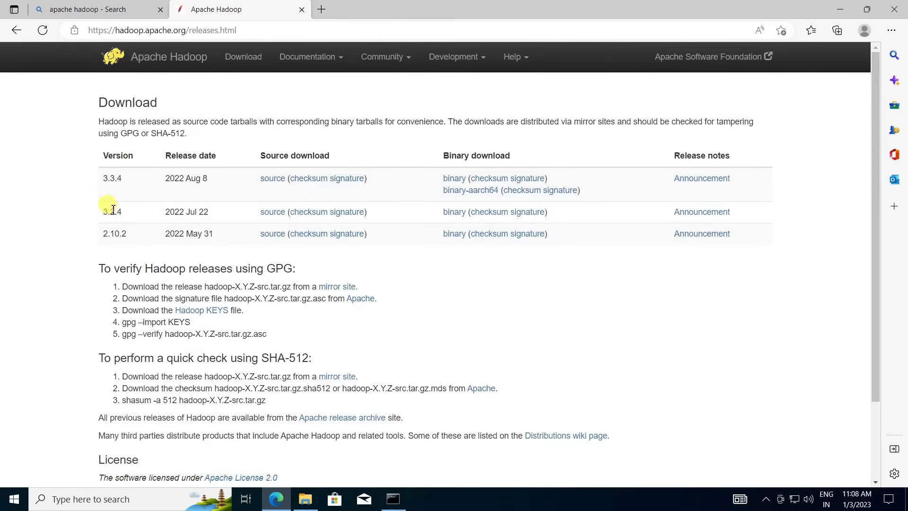
left_click(457, 212)
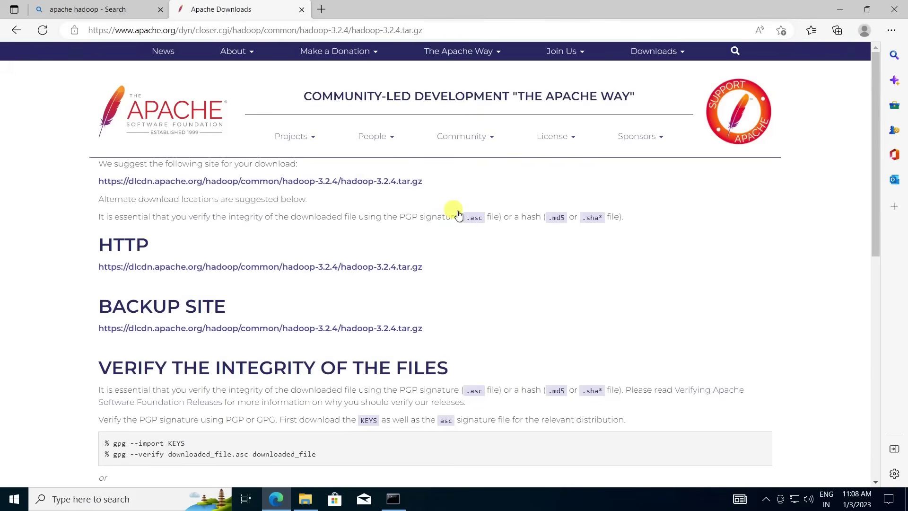
left_click(290, 184)
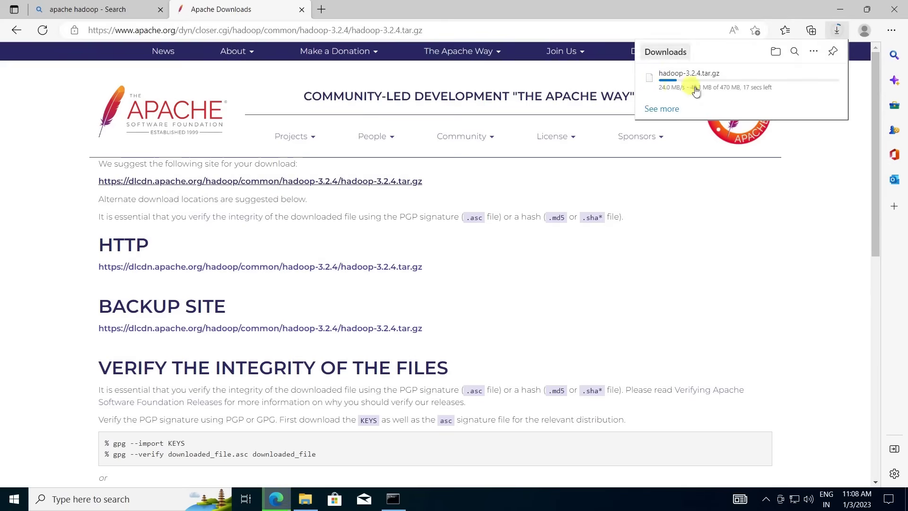
In a new browser tab, enter 'winrar' as a search.
left_click(323, 10)
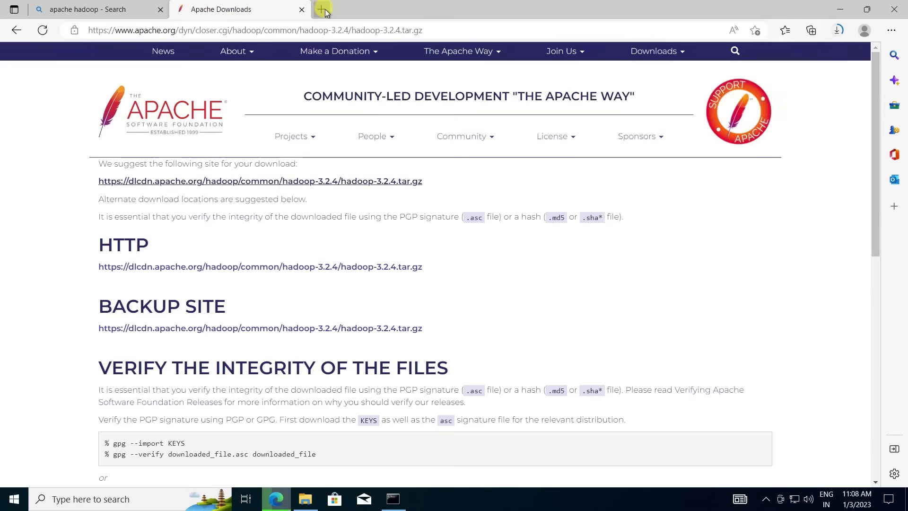
left_click(344, 29)
type("winrar")
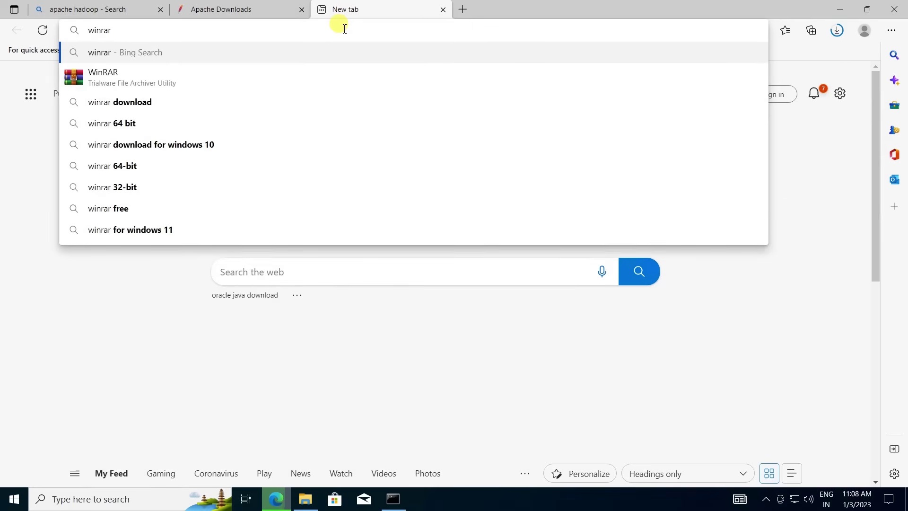
Search for WinRAR and install it from the Downloads folder with default setup options.
key("Return")
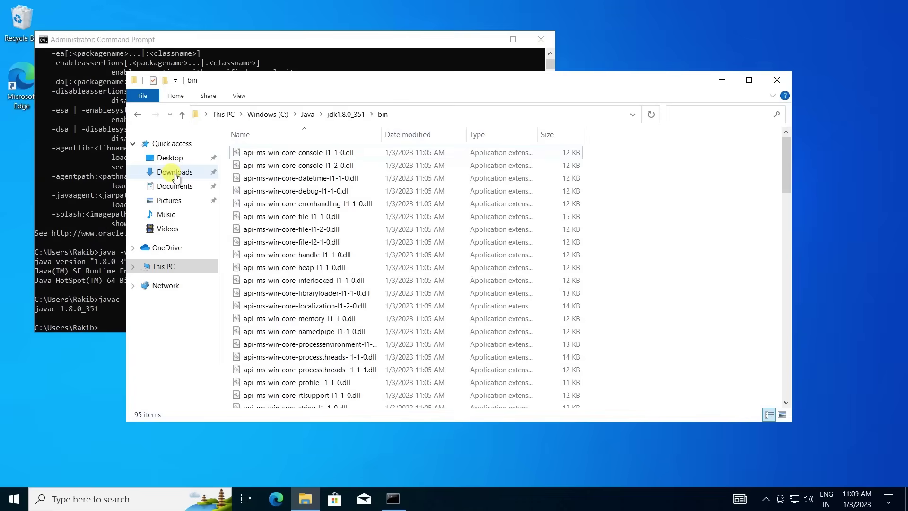
left_click(168, 174)
double_click(277, 169)
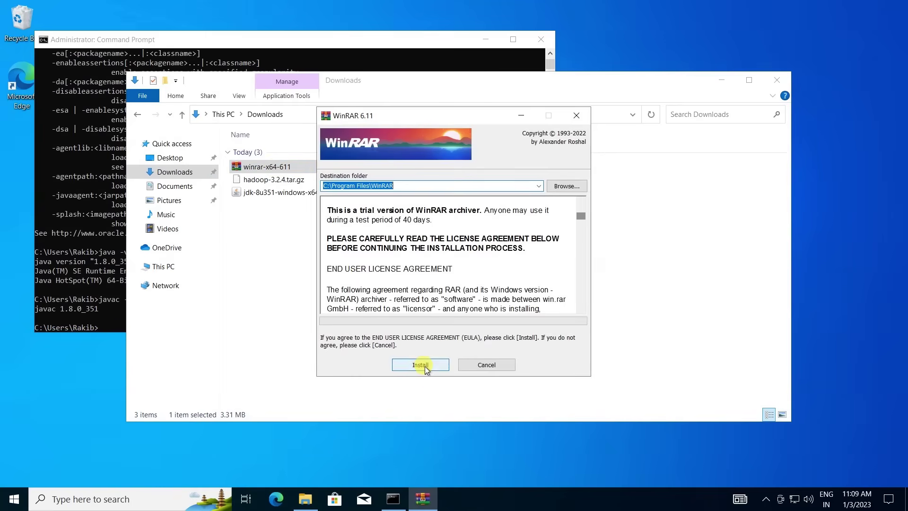
left_click(425, 367)
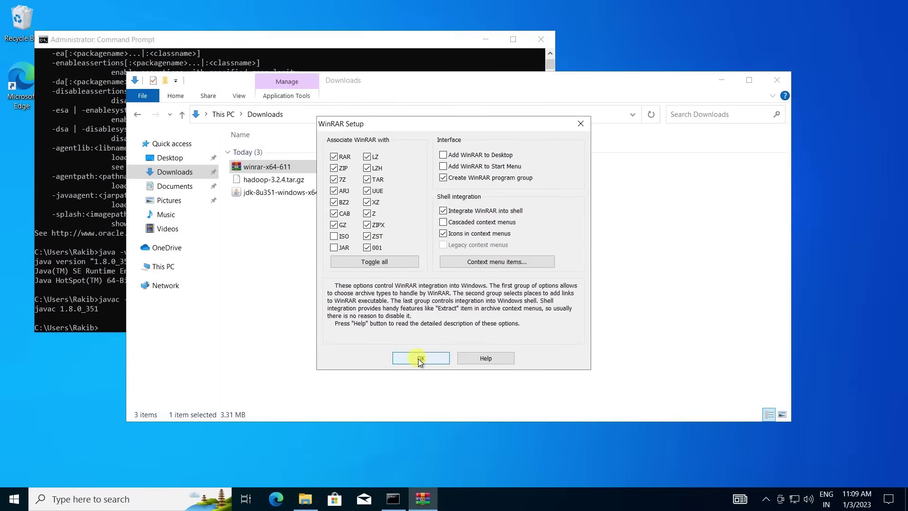
left_click(418, 358)
left_click(441, 358)
Open hadoop-3.2.4.tar.gz in WinRAR and extract the hadoop-3.2.4 folder into the C: drive.
double_click(284, 179)
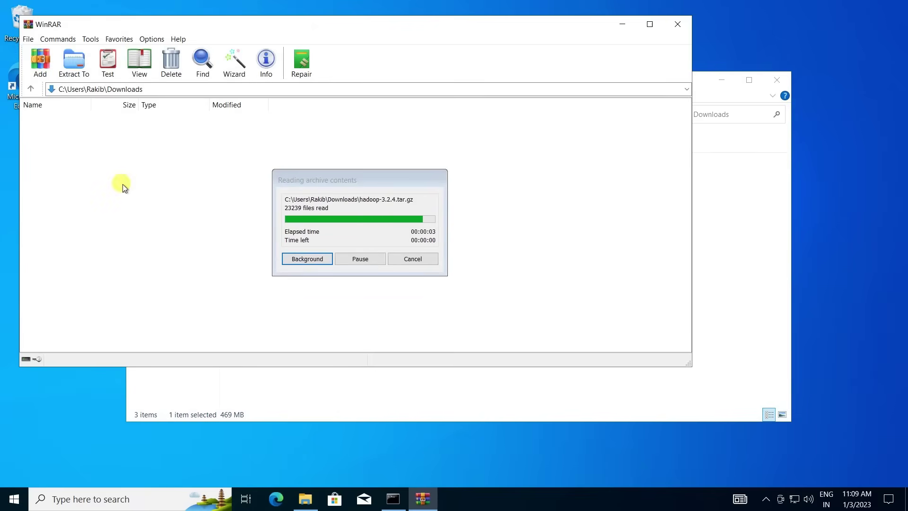
left_click(716, 209)
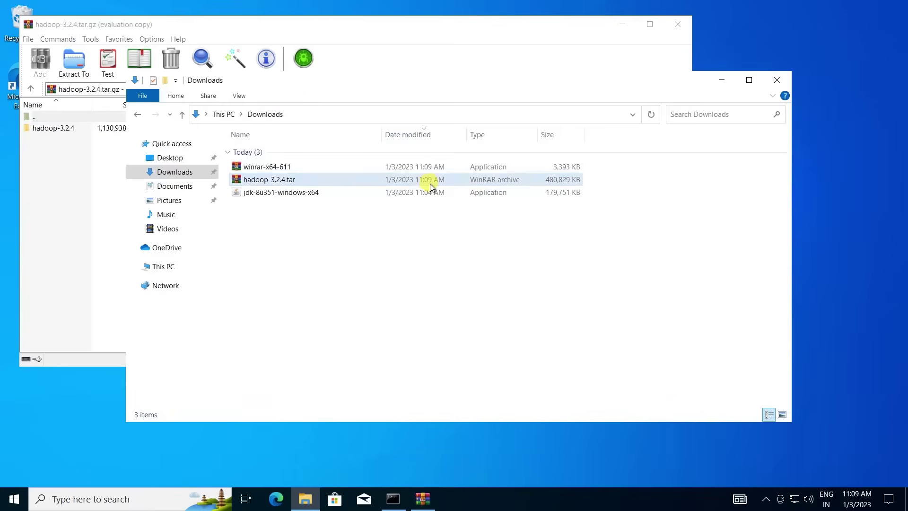
left_click(171, 268)
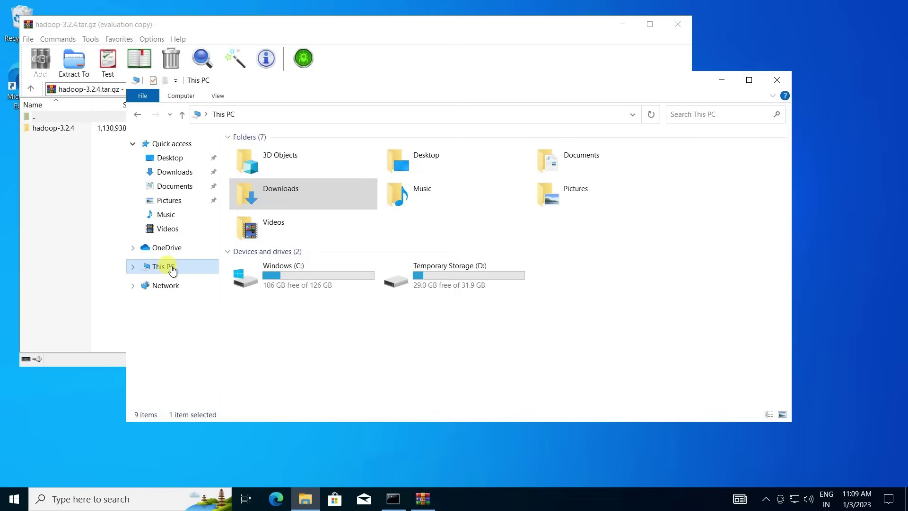
double_click(300, 278)
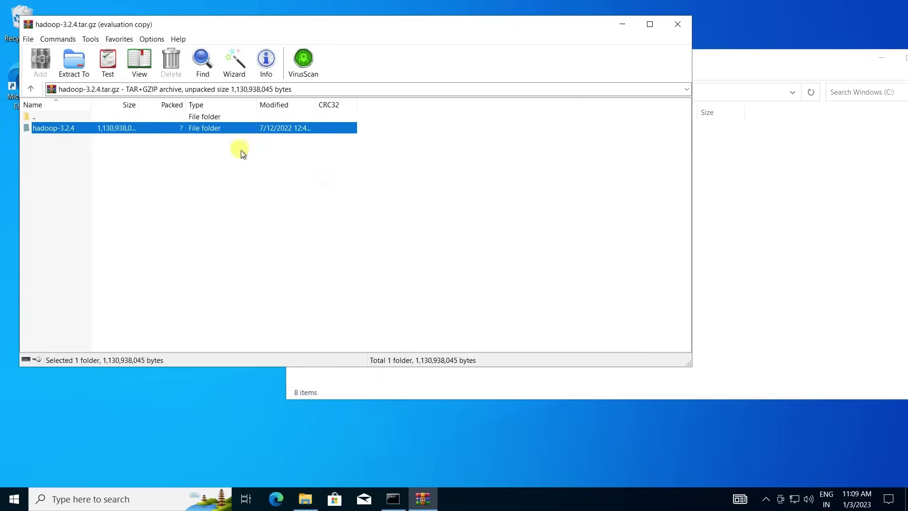
left_click_drag(240, 150, 750, 322)
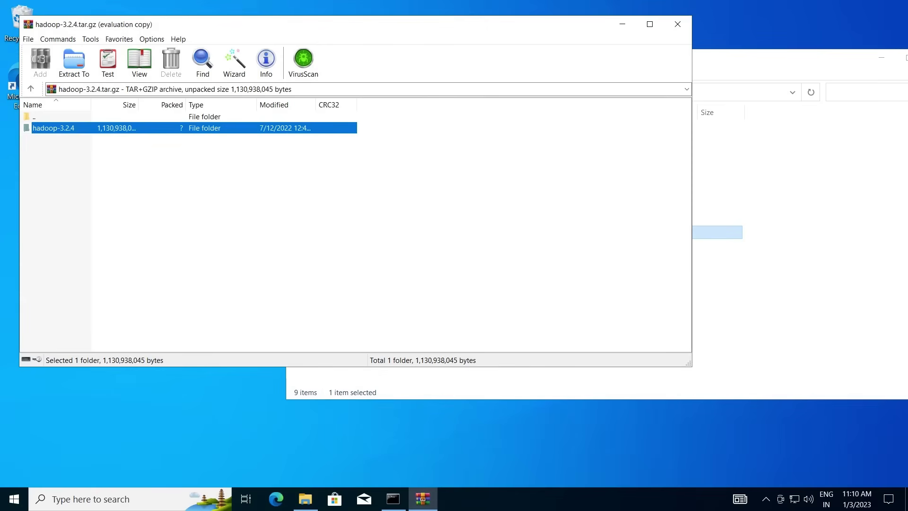
Close WinRAR and rename the hadoop-3.2.4 folder on C: to hadoop.
left_click(679, 23)
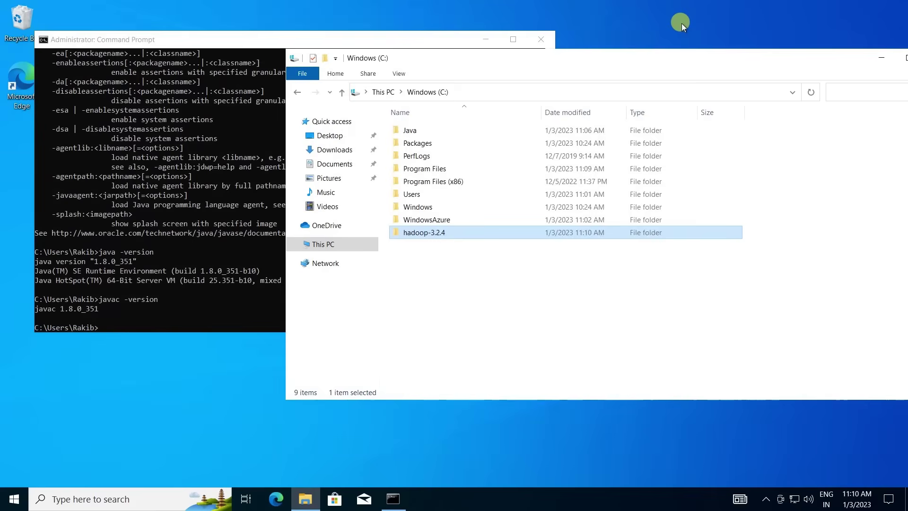
right_click(439, 235)
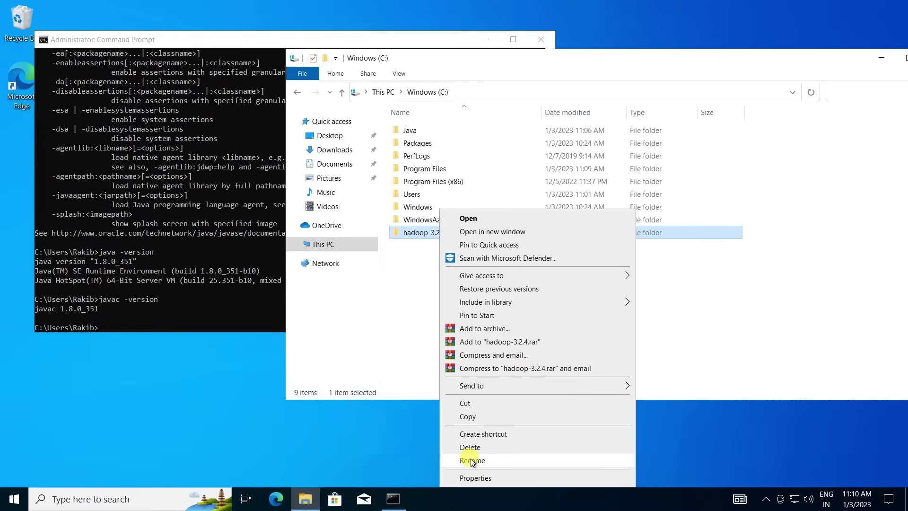
left_click(472, 461)
left_click(451, 232)
key("BackSpace")
key("BackSpace")
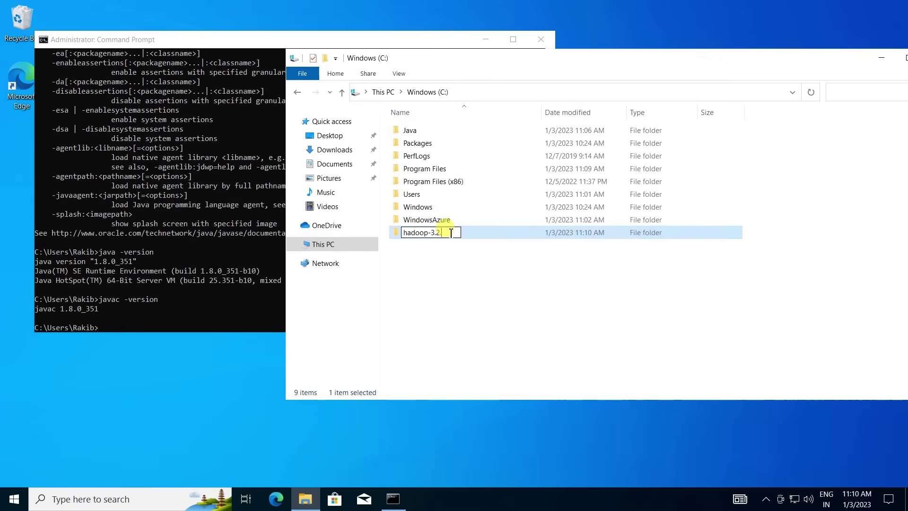
key("BackSpace")
key("BackSpace")
key("BackSpace")
key("BackSpace")
key("Return")
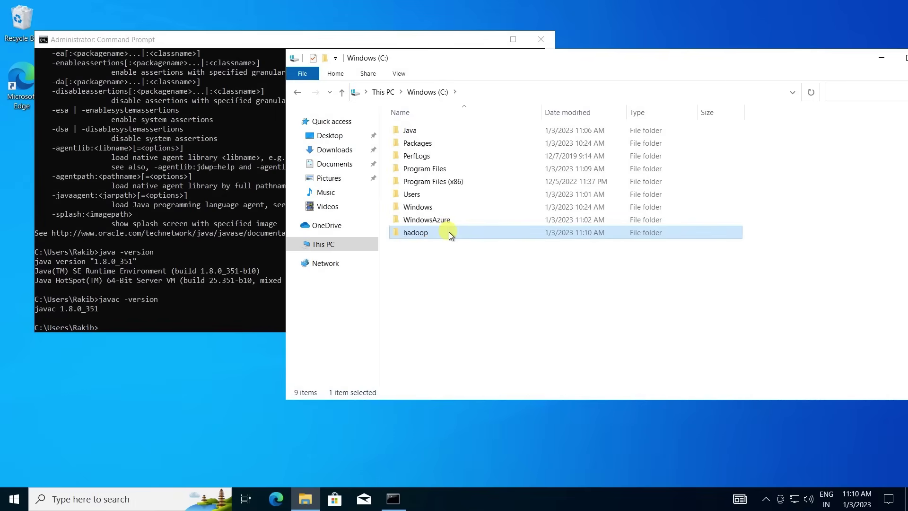
Go into hadoop\etc\hadoop and open hadoop-env for editing in Notepad.
double_click(424, 233)
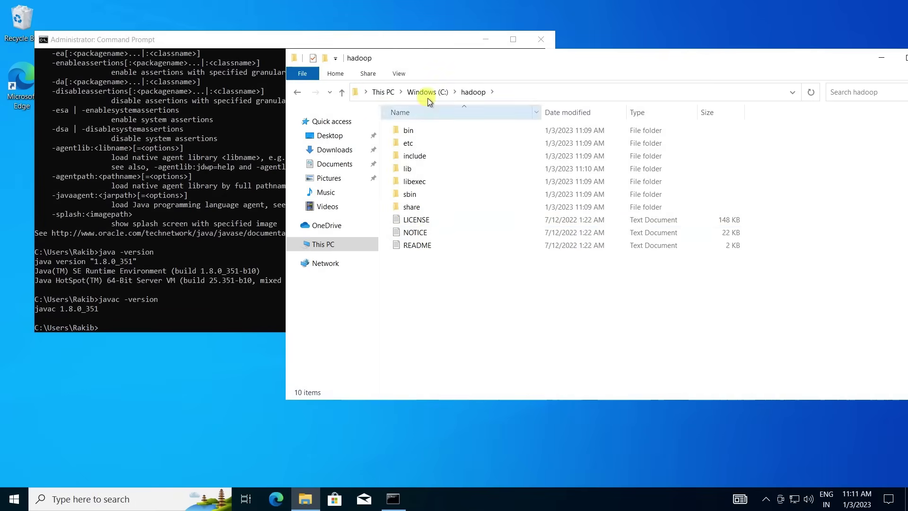
double_click(439, 142)
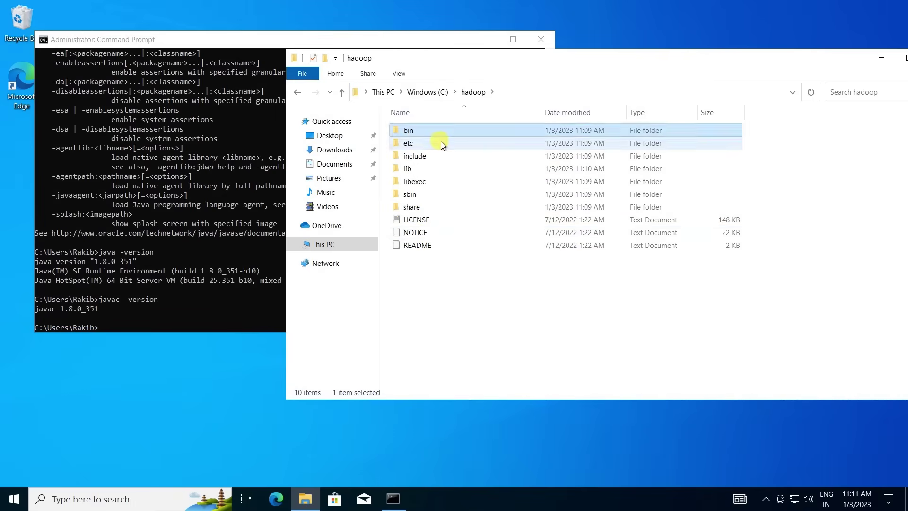
double_click(427, 129)
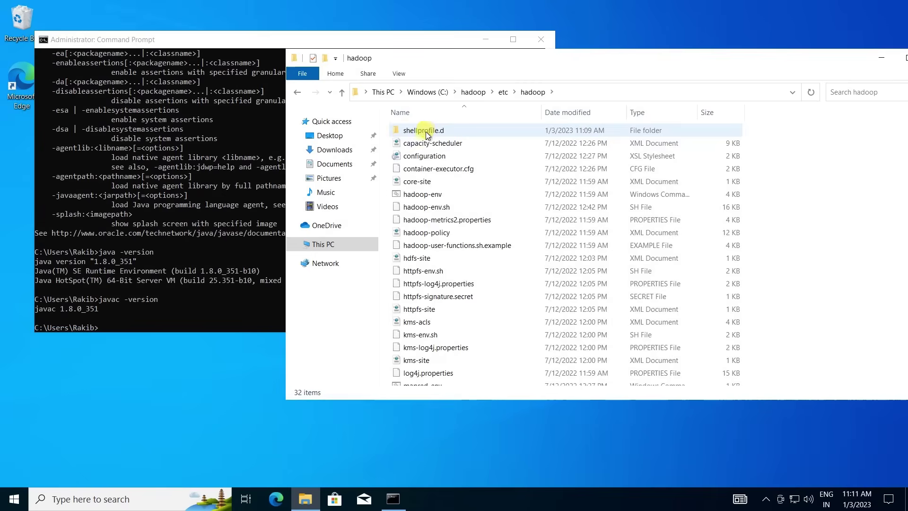
left_click(428, 196)
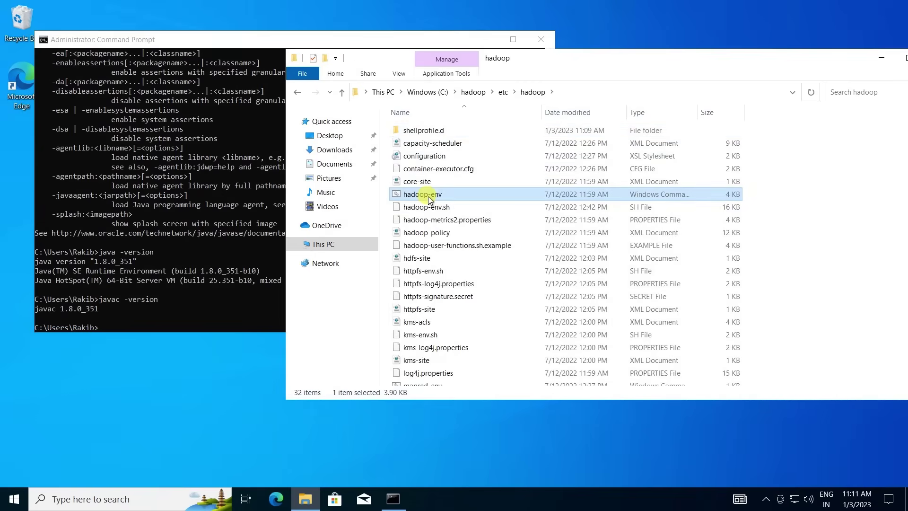
right_click(428, 198)
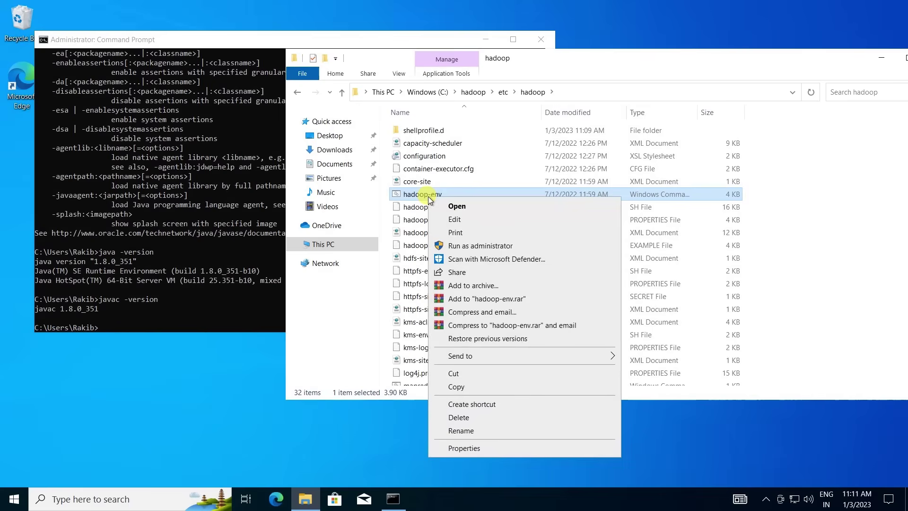
left_click(459, 220)
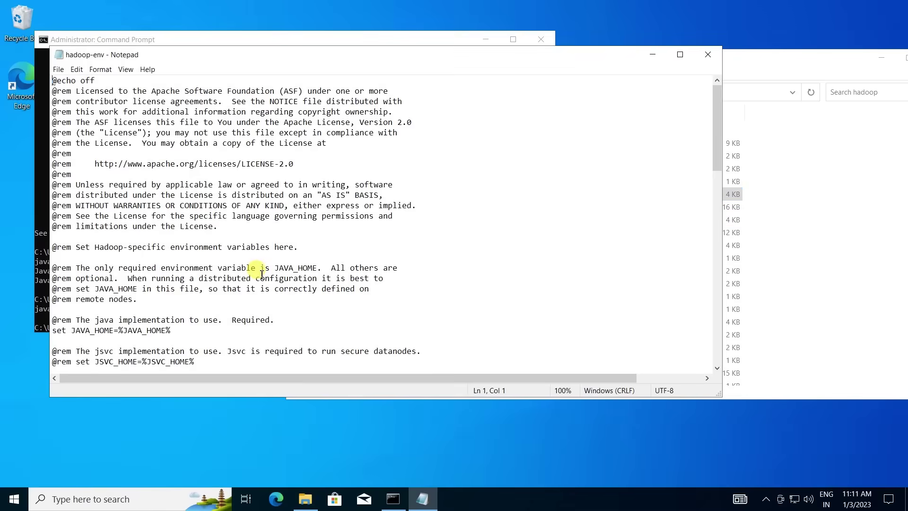
Copy the JDK path C:\Java\jdk1.8.0_351 from File Explorer's address bar.
left_click(172, 330)
left_click(827, 284)
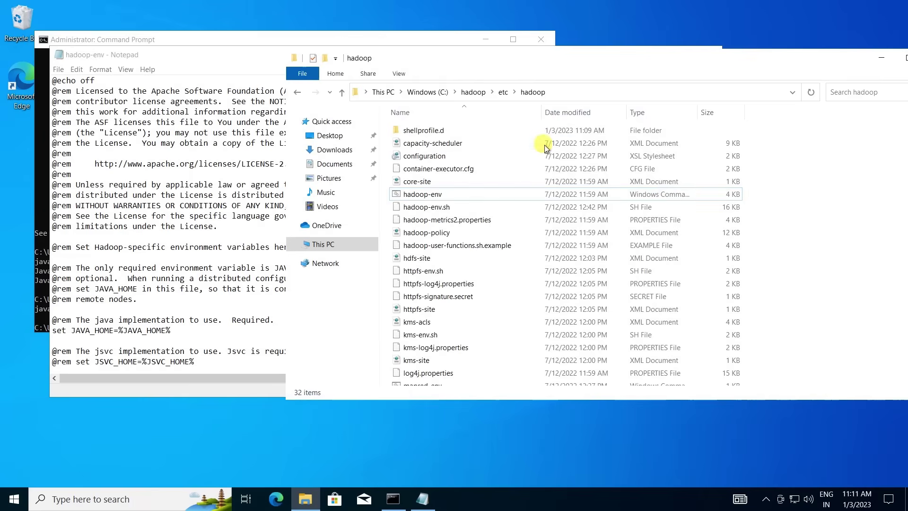
left_click(431, 92)
left_click(412, 144)
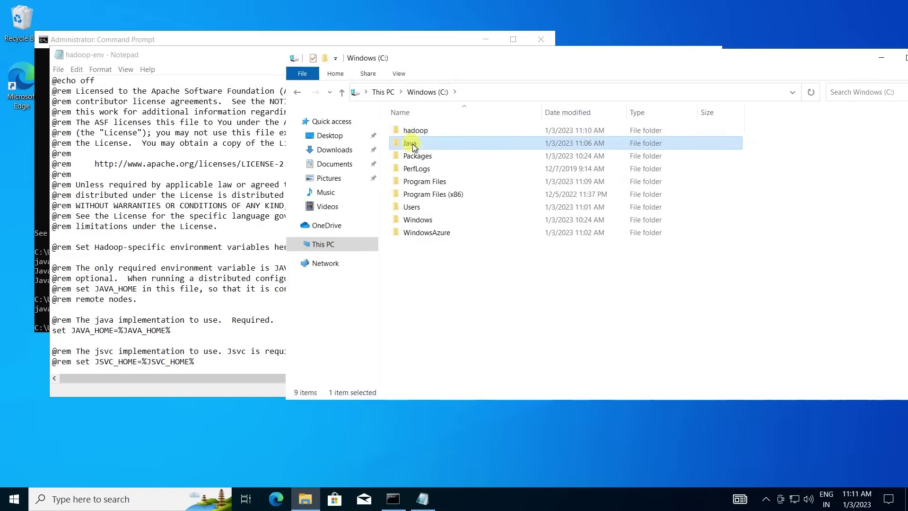
double_click(412, 144)
double_click(426, 144)
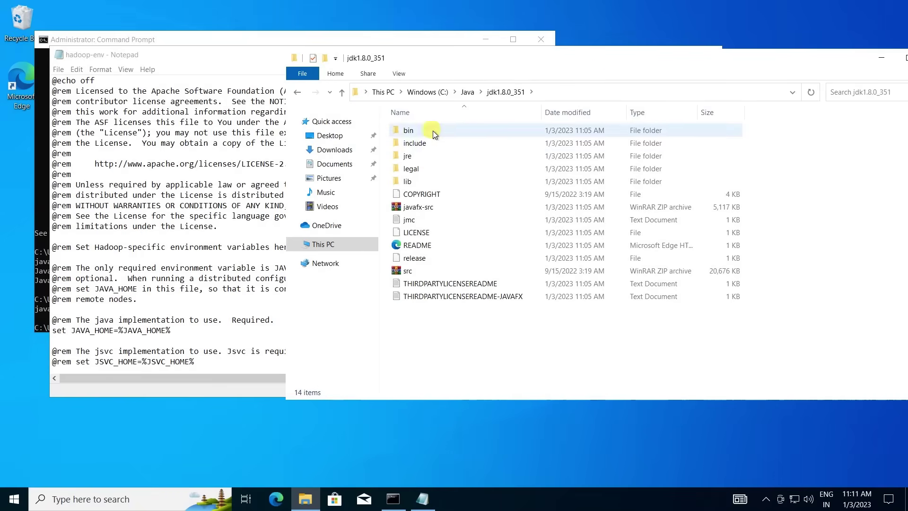
left_click(598, 86)
key("ctrl+c")
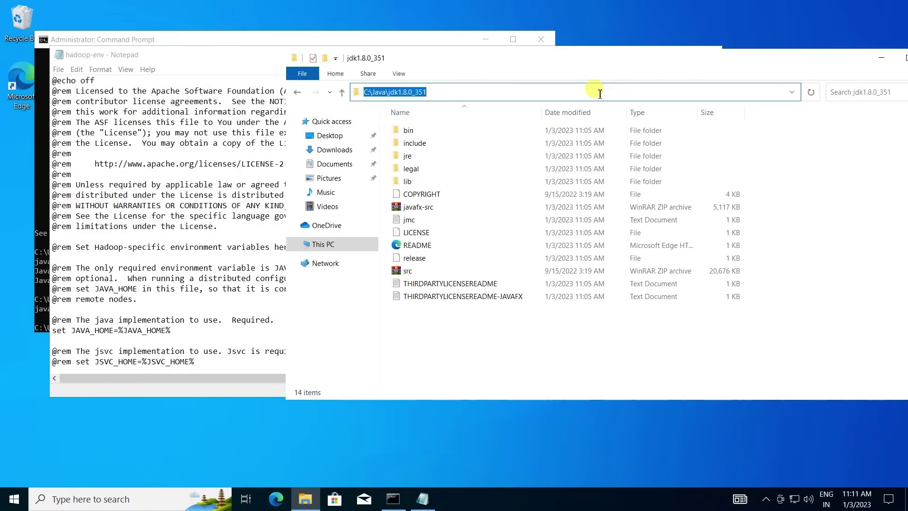
Replace %JAVA_HOME% in hadoop-env with the pasted JDK path C:\Java\jdk1.8.0_351.
left_click(173, 331)
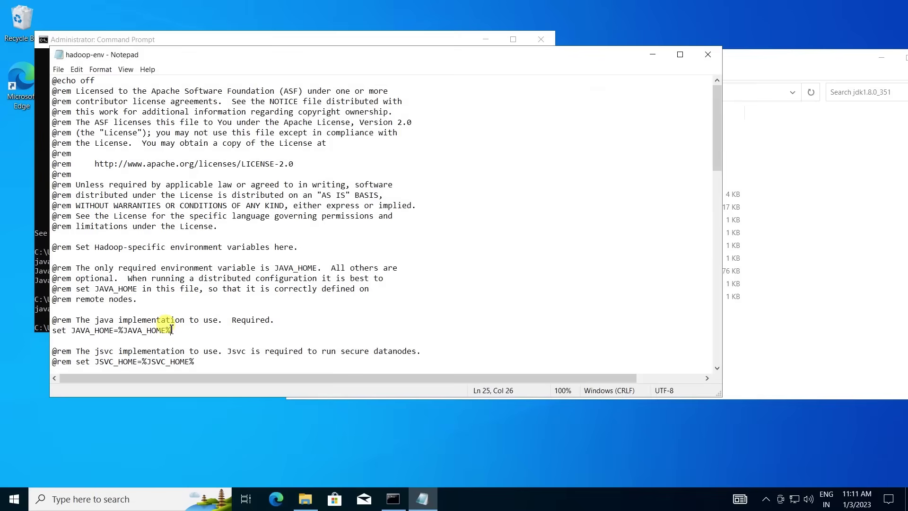
key("BackSpace")
key("BackSpace")
key("BackSpace")
key("BackSpace")
key("BackSpace")
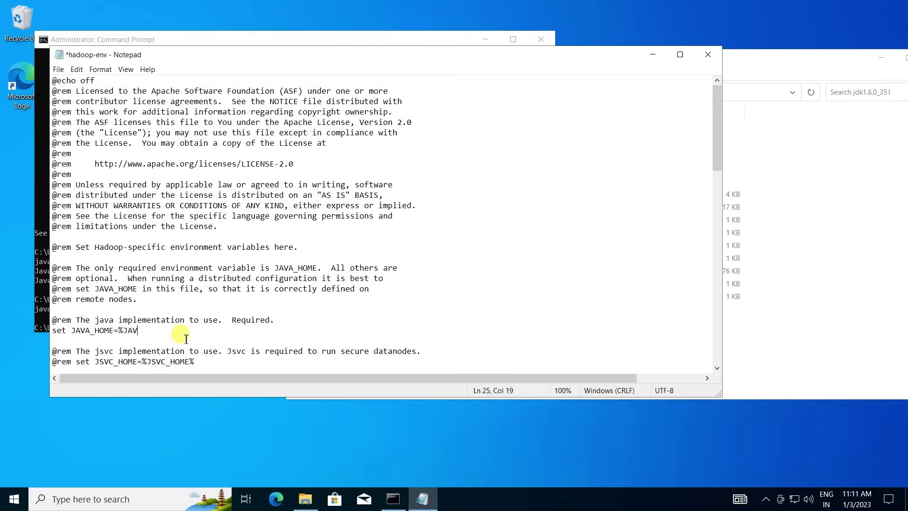
key("ctrl+v")
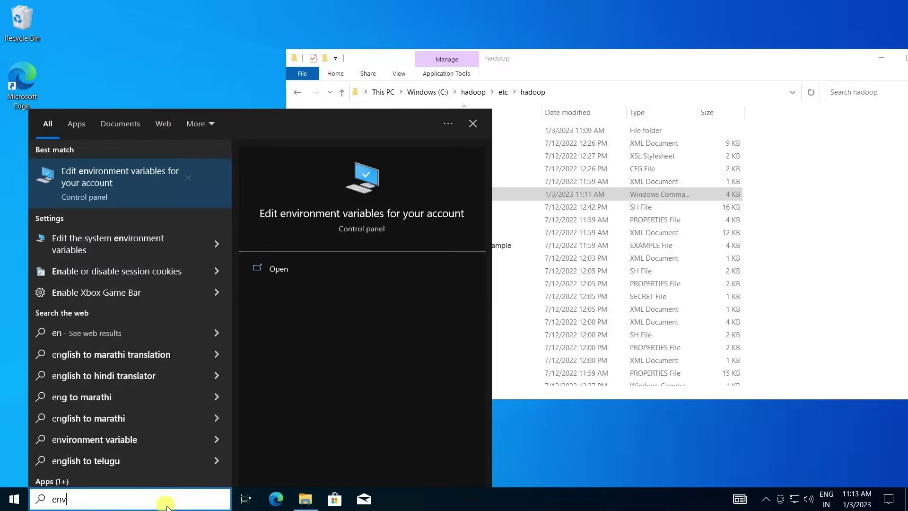
type("v")
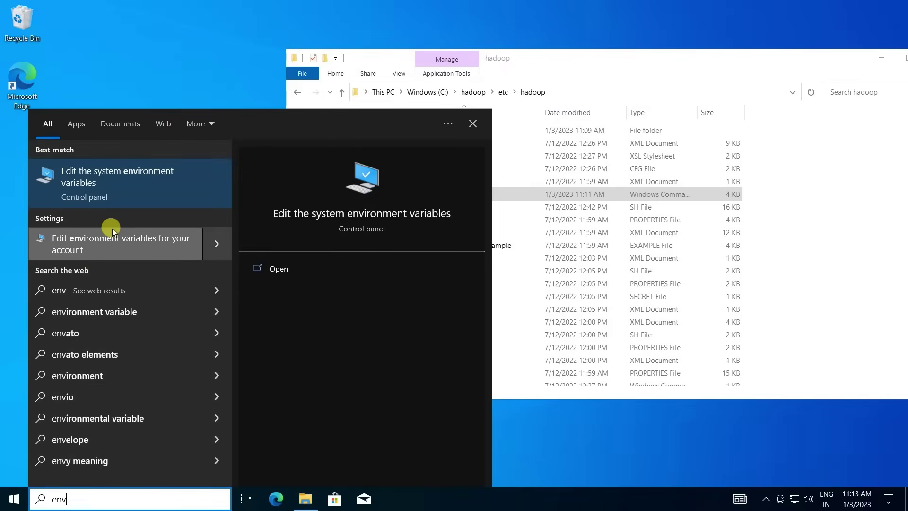
Start a new user environment variable named HADOOP_HOME.
left_click(104, 175)
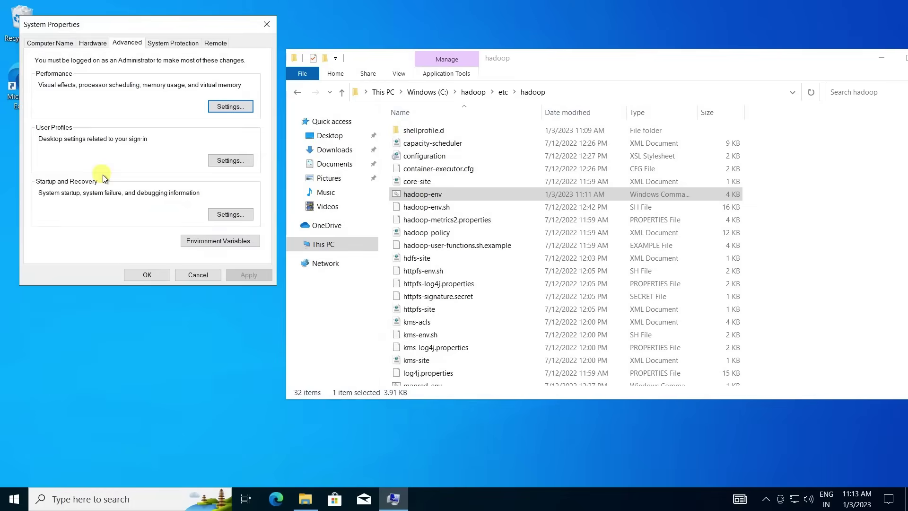
left_click(211, 240)
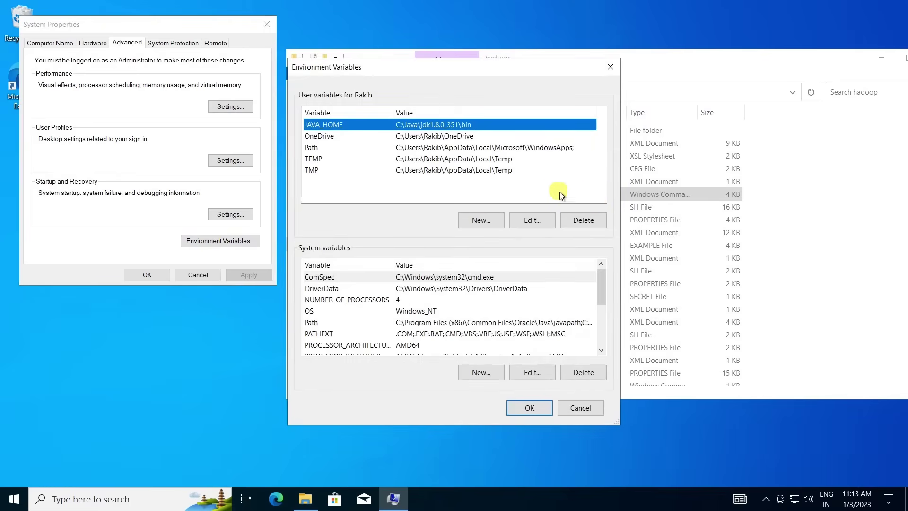
left_click(479, 219)
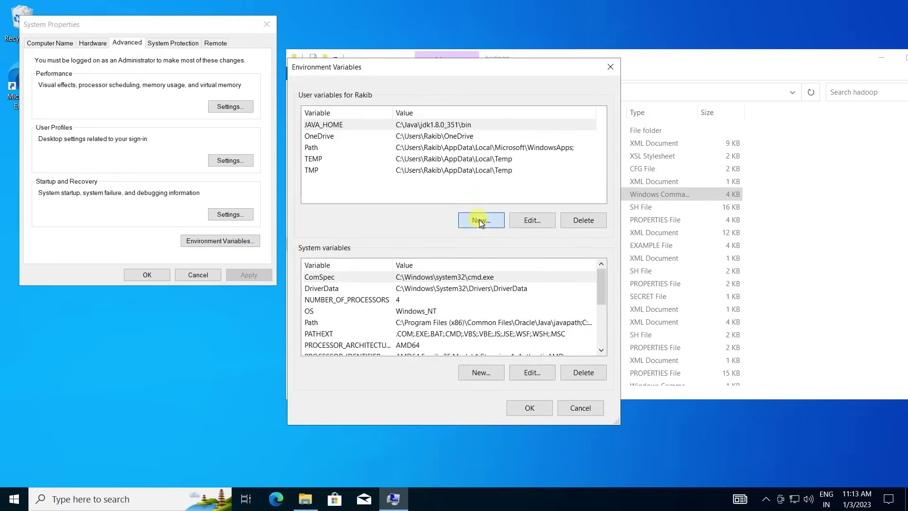
type("HADOOP_")
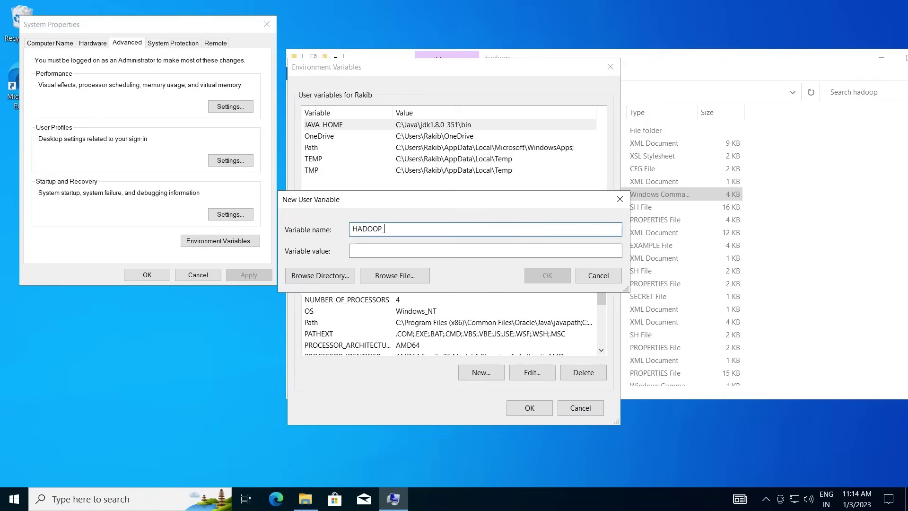
type("HOME")
Copy the C:\hadoop\bin path from File Explorer and save it as HADOOP_HOME's value.
left_click(826, 218)
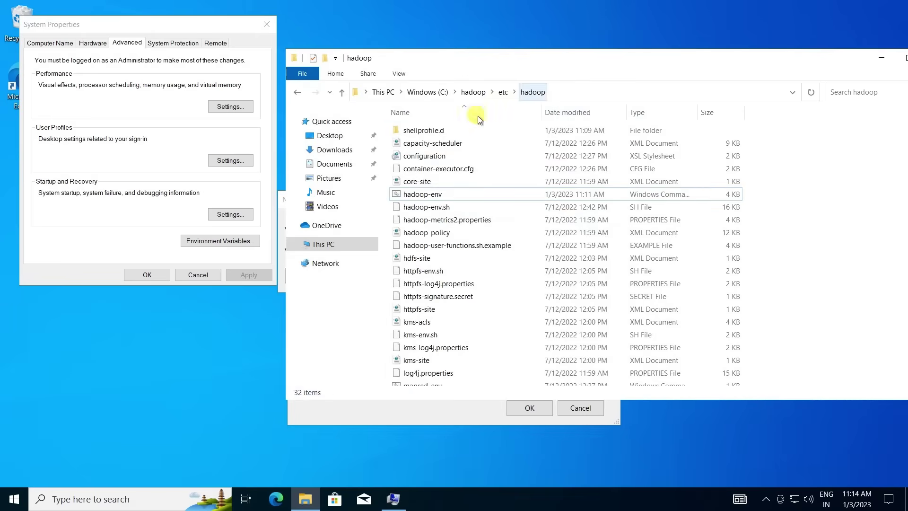
left_click(479, 97)
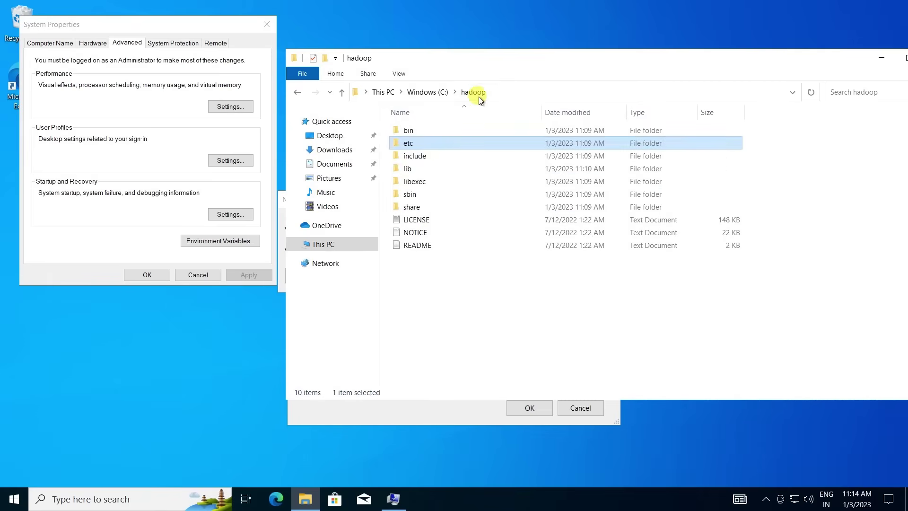
double_click(444, 132)
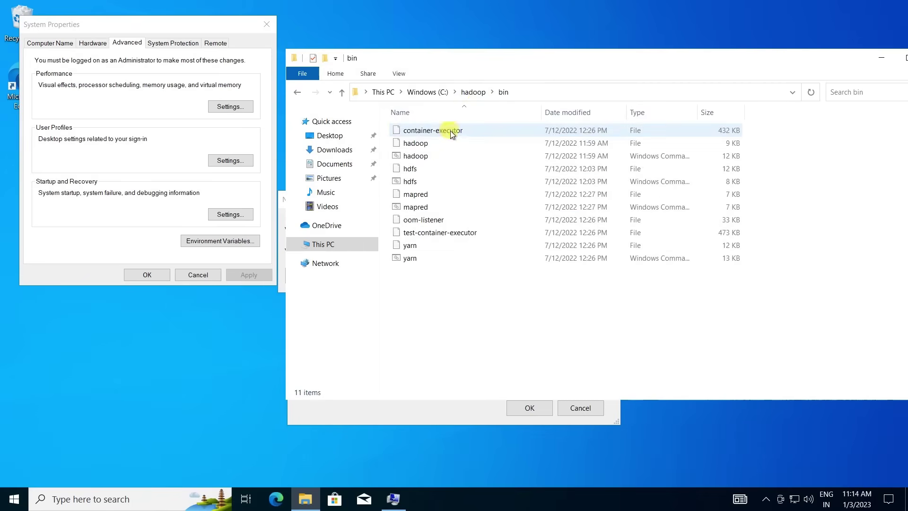
left_click(539, 95)
key("ctrl+c")
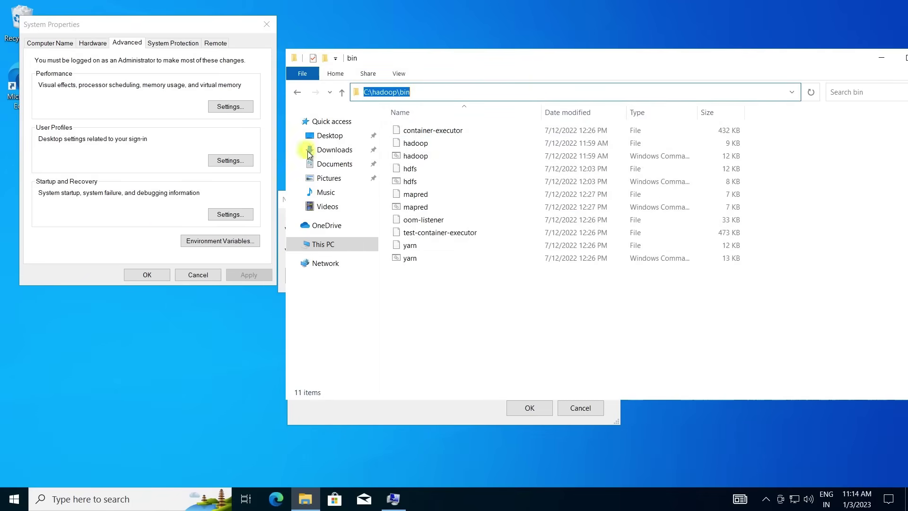
left_click(393, 413)
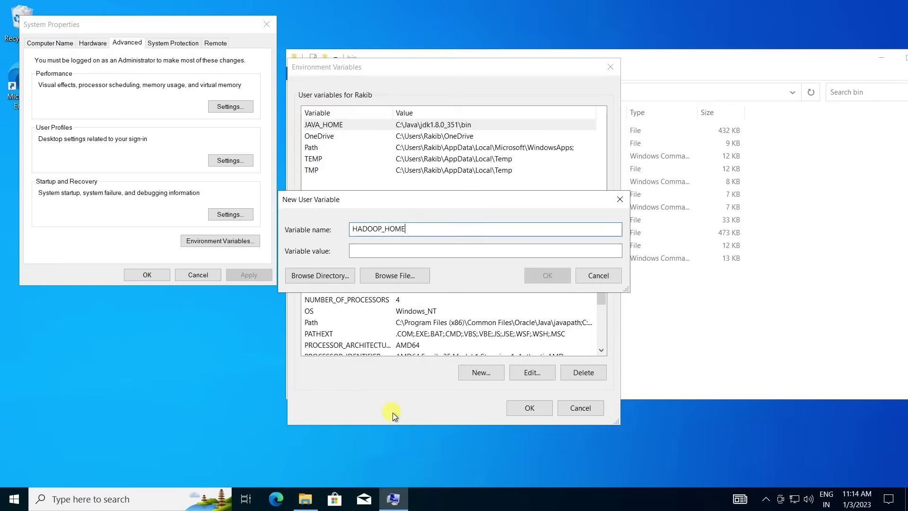
left_click(442, 250)
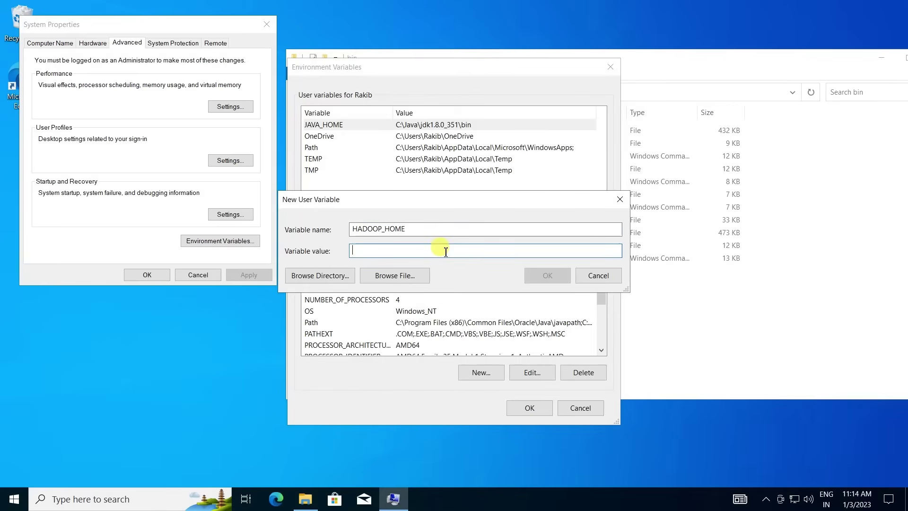
key("ctrl+v")
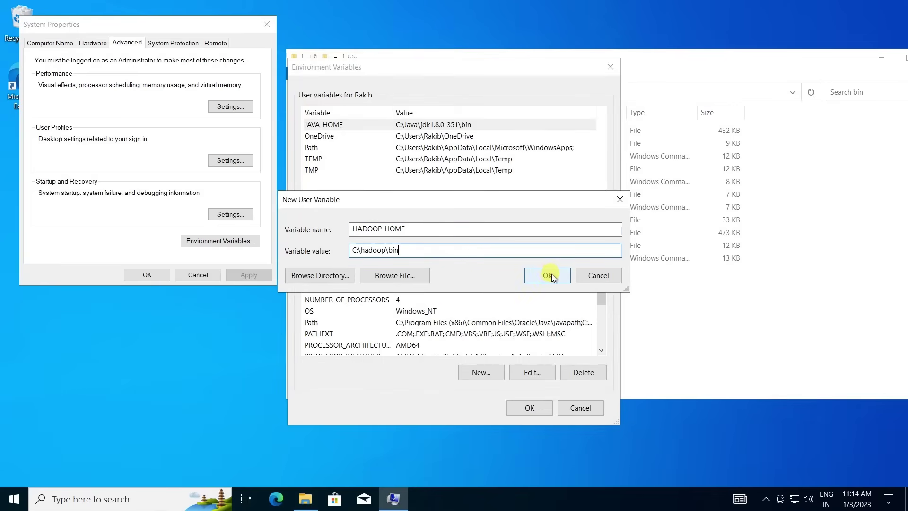
left_click(552, 274)
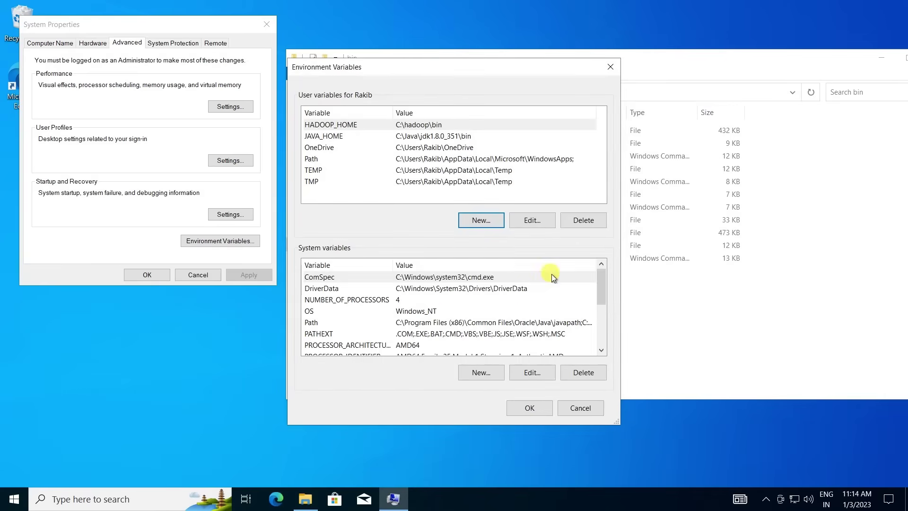
Add C:\hadoop\bin as a new entry in the system Path variable.
left_click(428, 323)
left_click(527, 368)
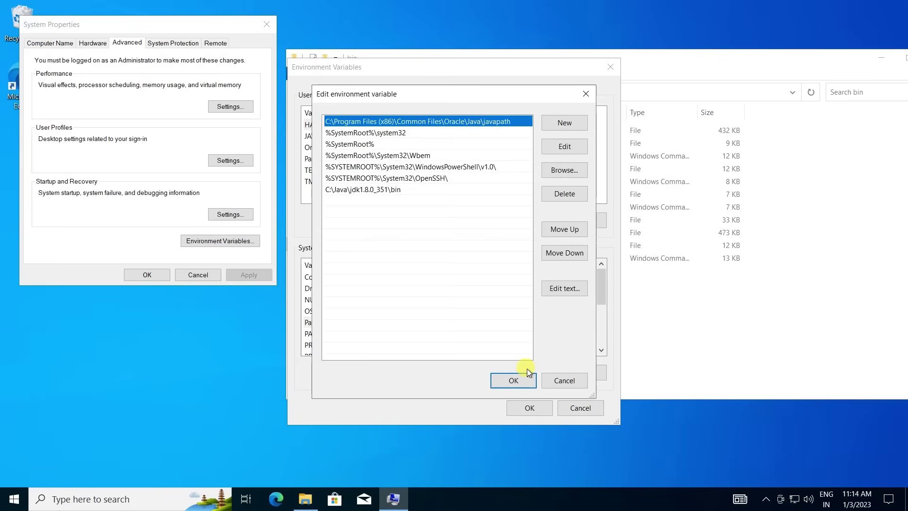
left_click(560, 127)
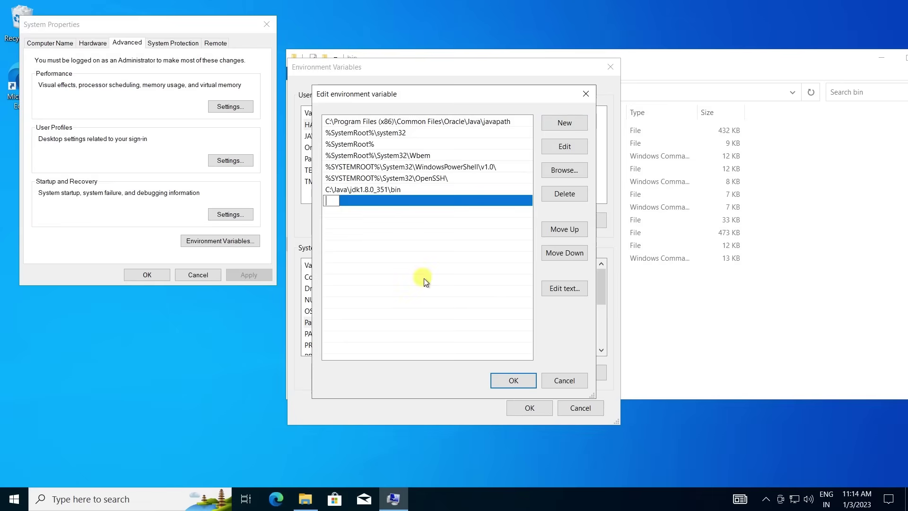
key("ctrl+v")
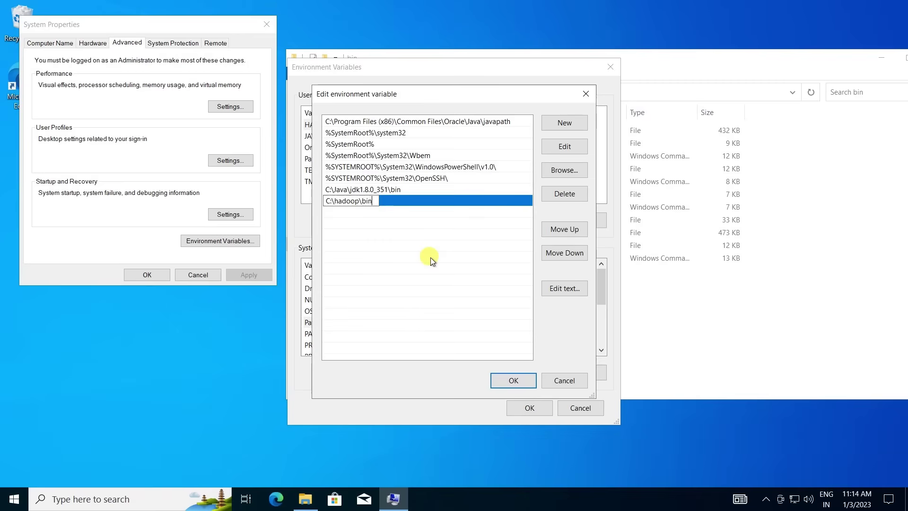
left_click(430, 257)
Add C:\hadoop\sbin to the system Path and save the environment variable changes.
left_click(557, 122)
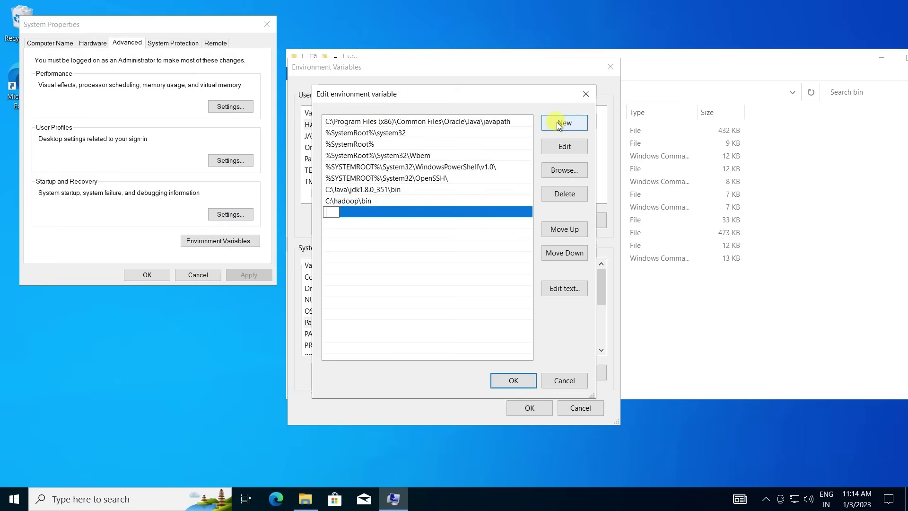
key("ctrl+v")
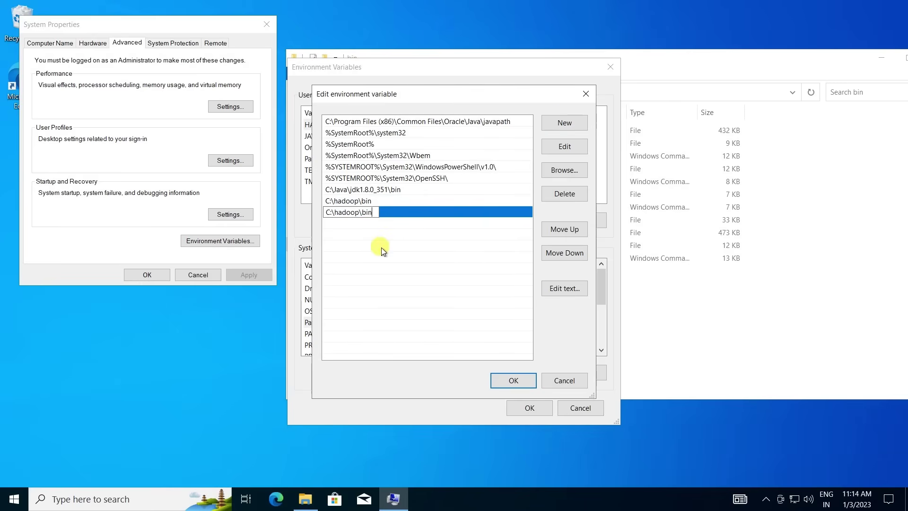
key("Left")
key("Left")
key("Left")
type("S")
key("BackSpace")
type("s")
key("Return")
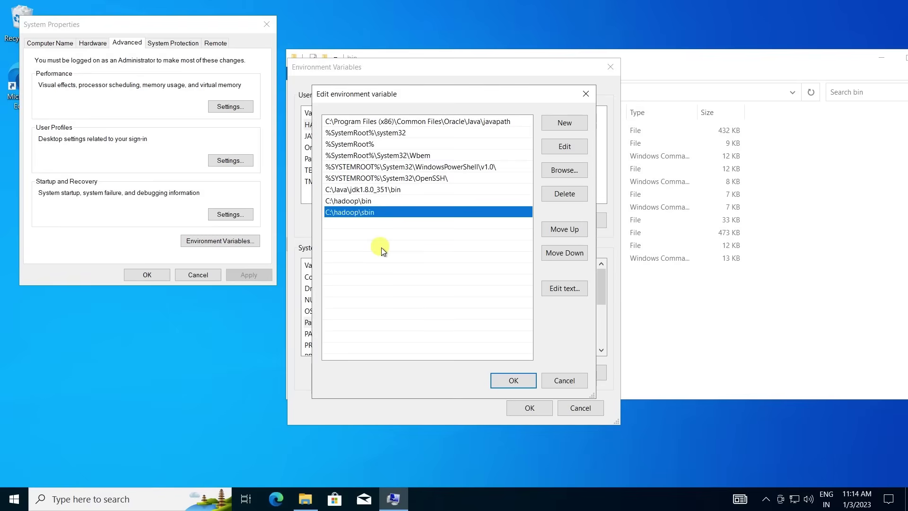
left_click(521, 380)
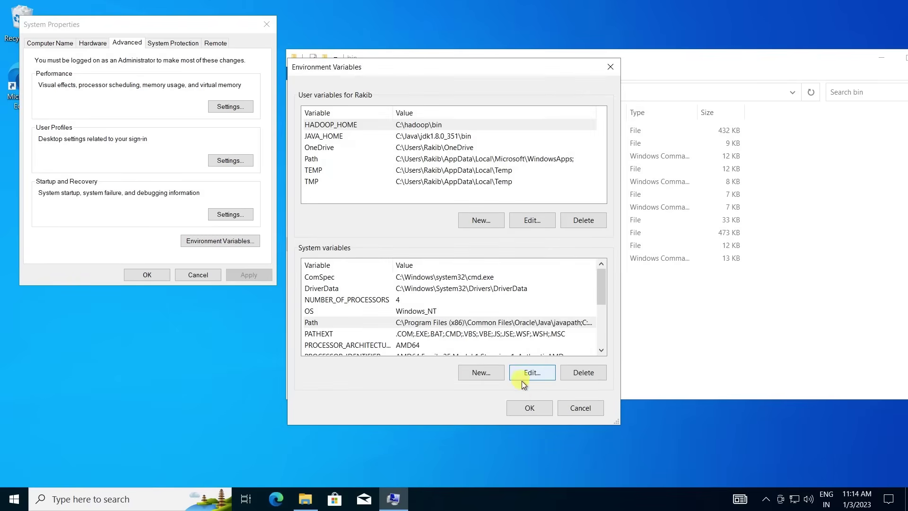
left_click(535, 405)
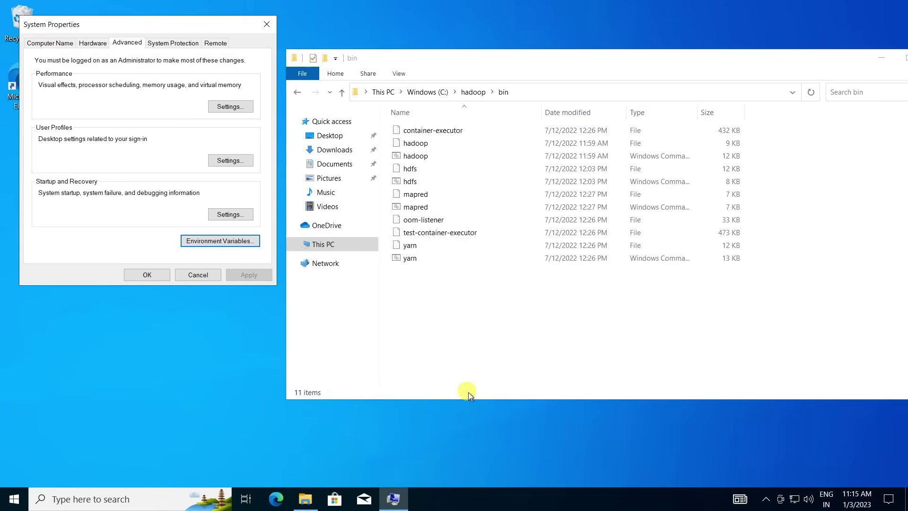
Close System Properties and launch Command Prompt as administrator.
left_click(162, 274)
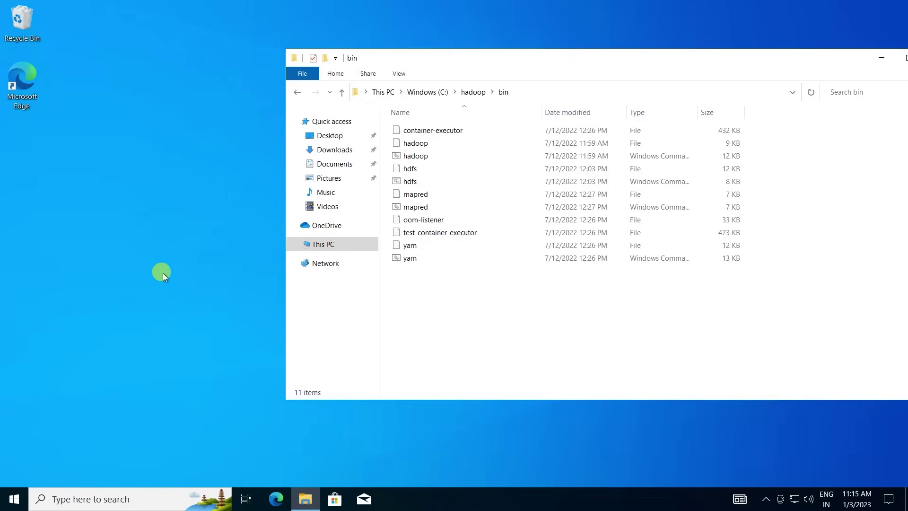
left_click(148, 499)
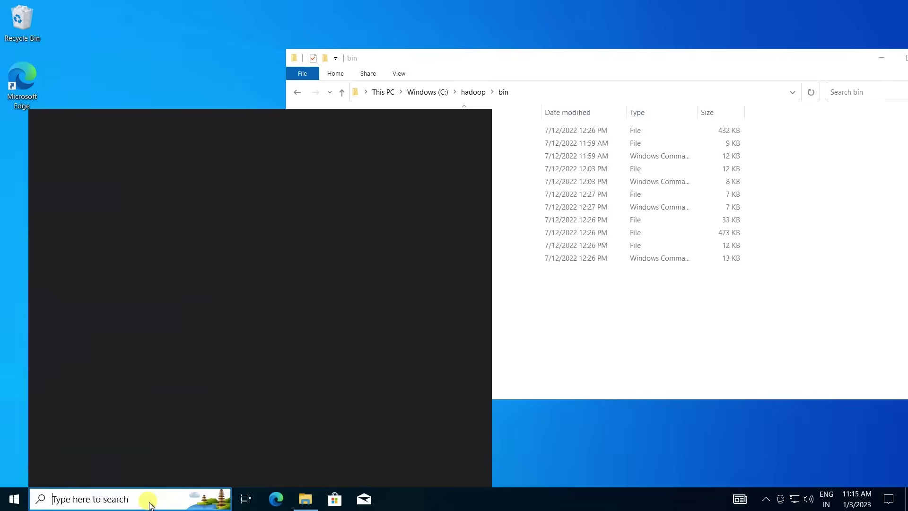
type("cmd")
key("ctrl+shift+Return")
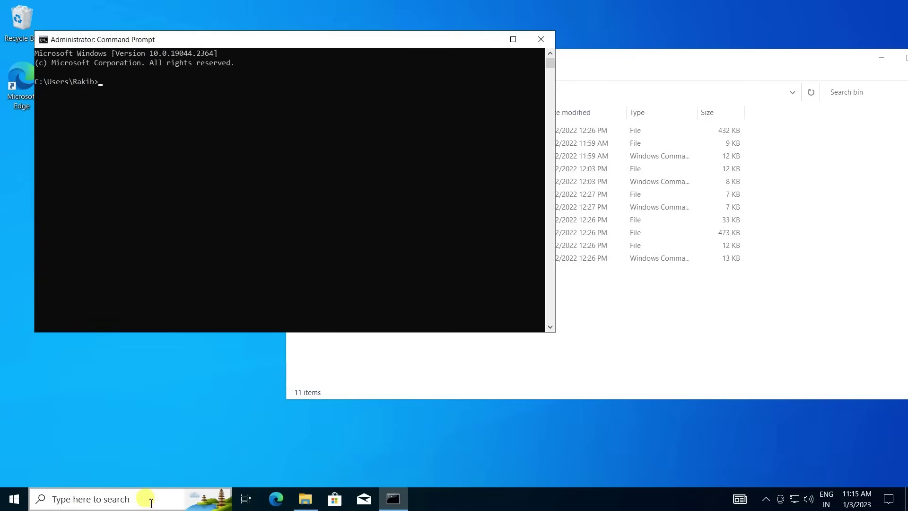
Run 'hadoop' and 'hadoop version' to confirm Hadoop 3.2.4 is recognized.
type("hadoop")
key("Return")
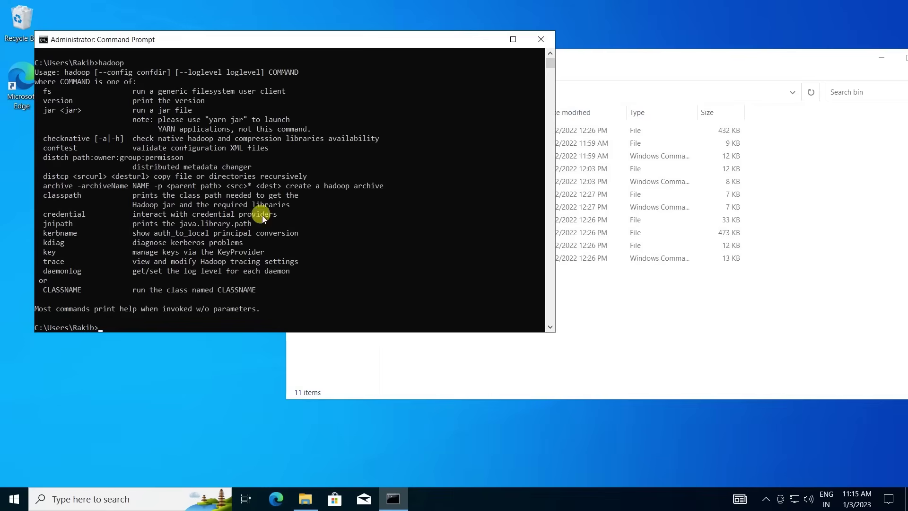
type("hadoop version")
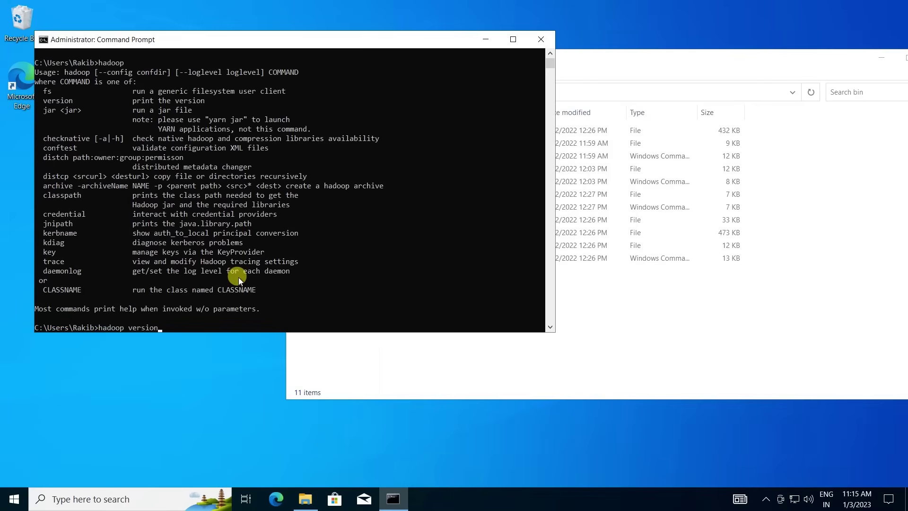
key("Return")
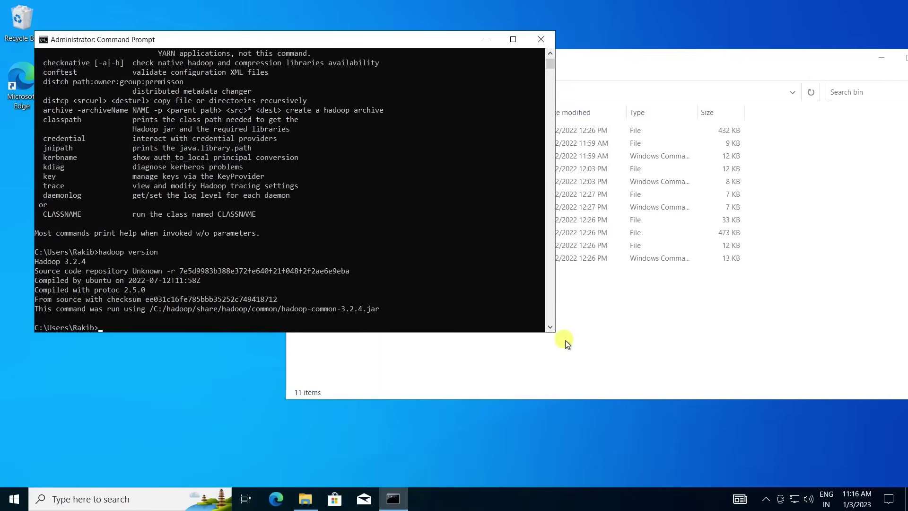
Navigate to C:\hadoop\etc\hadoop and open core-site in Notepad.
left_click(625, 325)
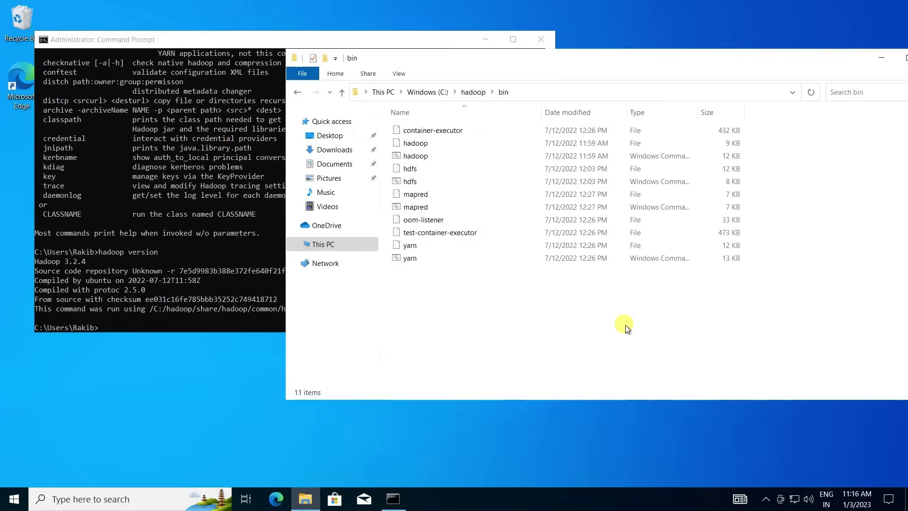
left_click(473, 92)
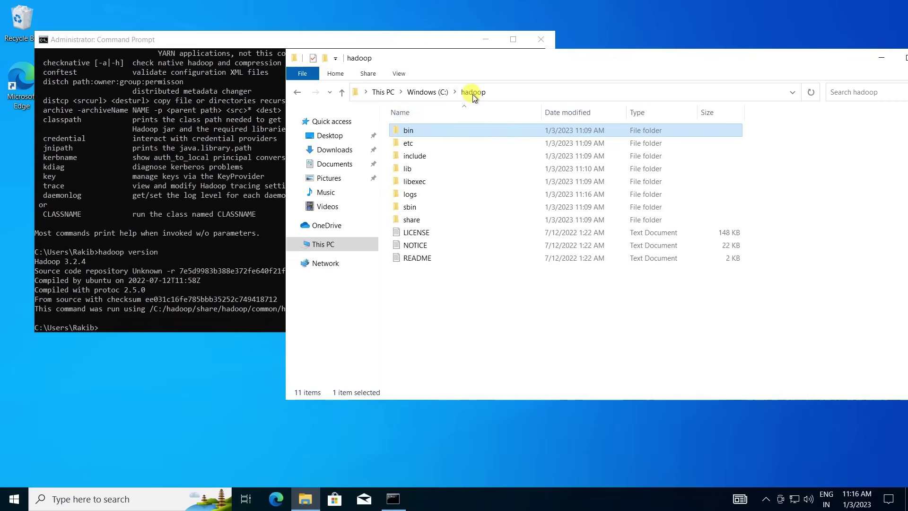
double_click(426, 145)
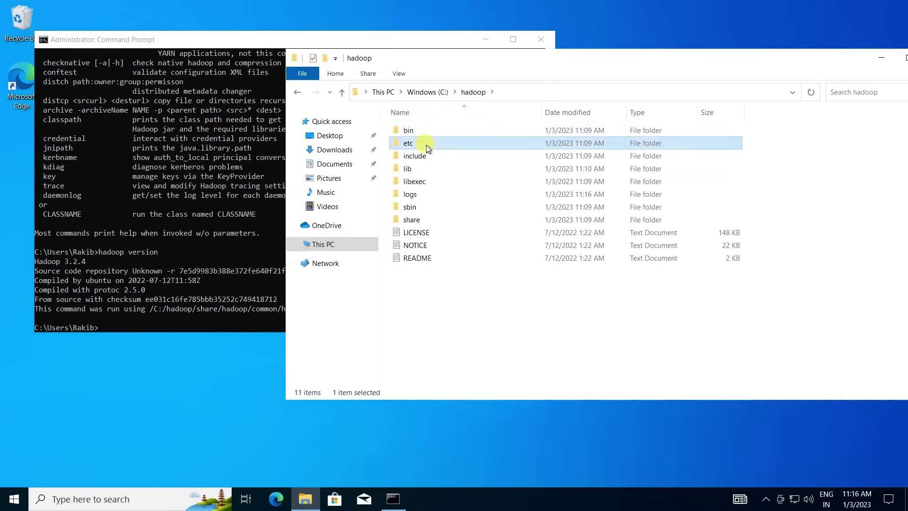
double_click(427, 131)
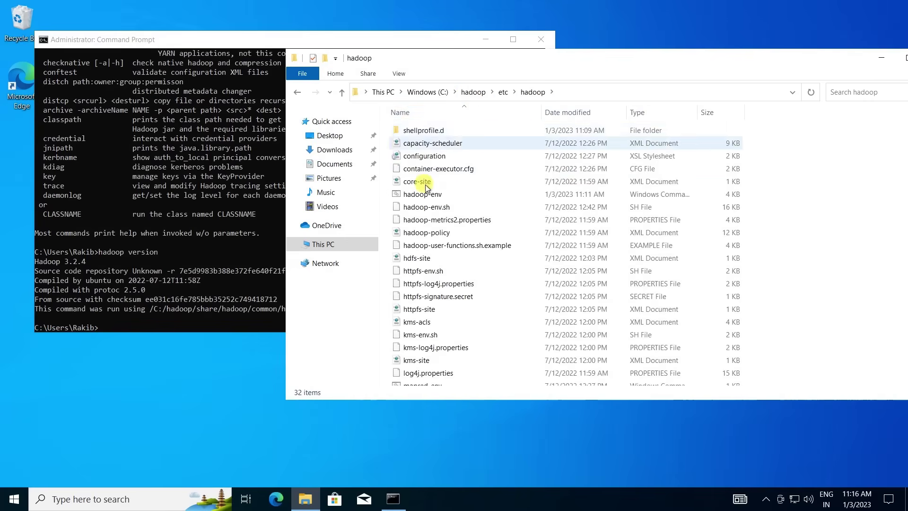
left_click(427, 182)
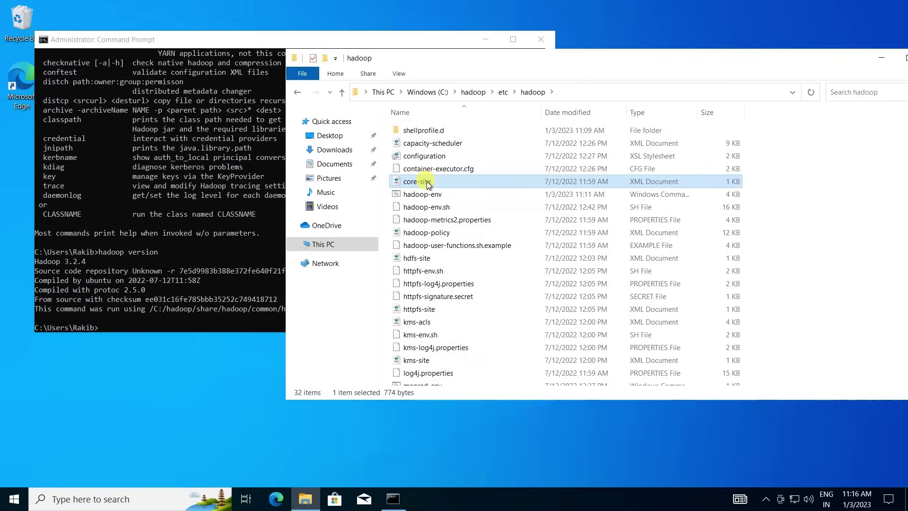
right_click(427, 183)
left_click(470, 205)
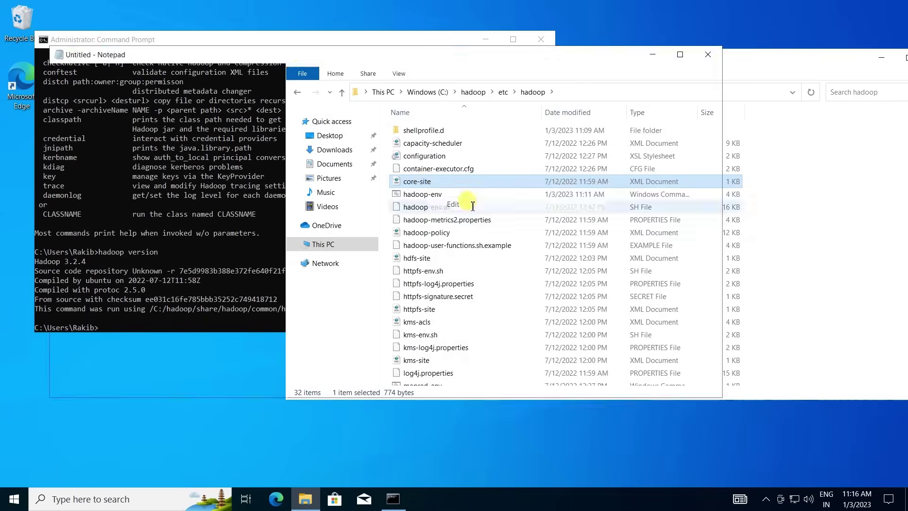
Insert <property> and </property> tags on new lines after <configuration> in core-site.
left_click(142, 267)
key("Return")
type("<prop")
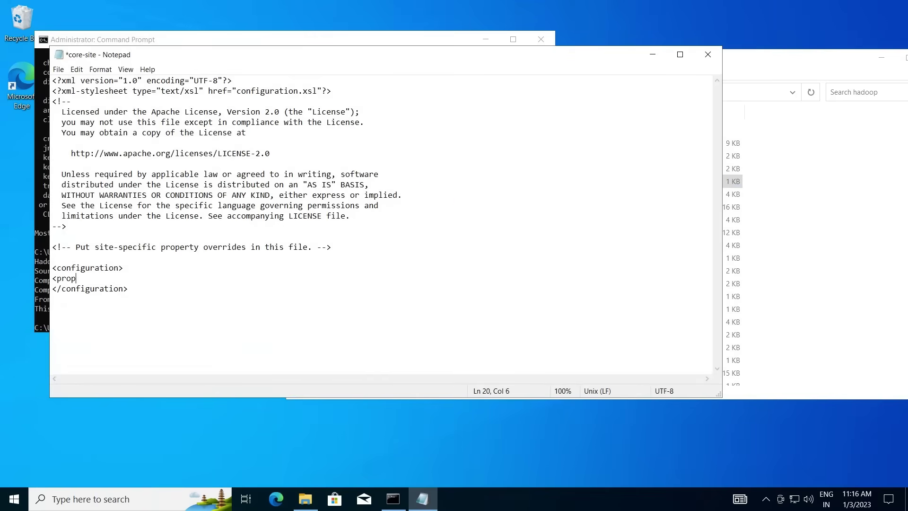
type("erty>")
key("Return")
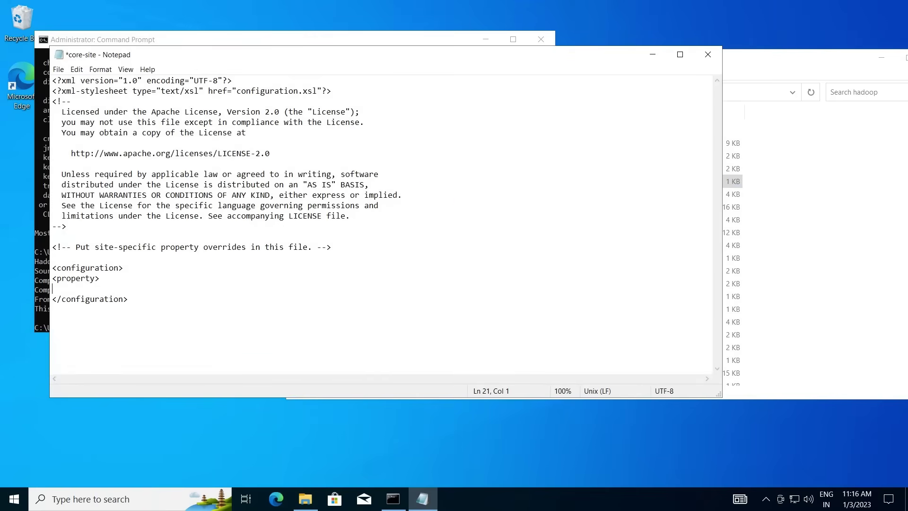
type("</property>")
key("Home")
key("Return")
key("Up")
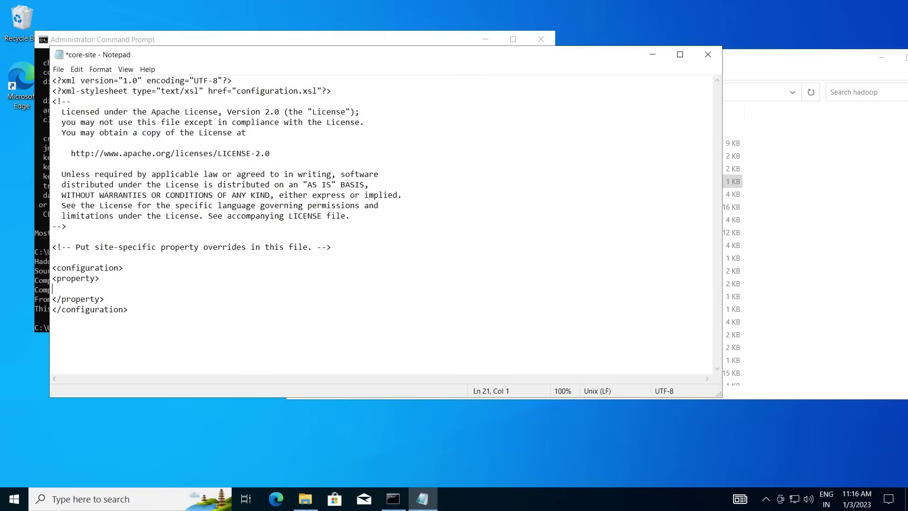
Add <name></name> and <value></value> lines inside the property and select the whole block.
type("<name></name>")
key("Return")
type("<value><")
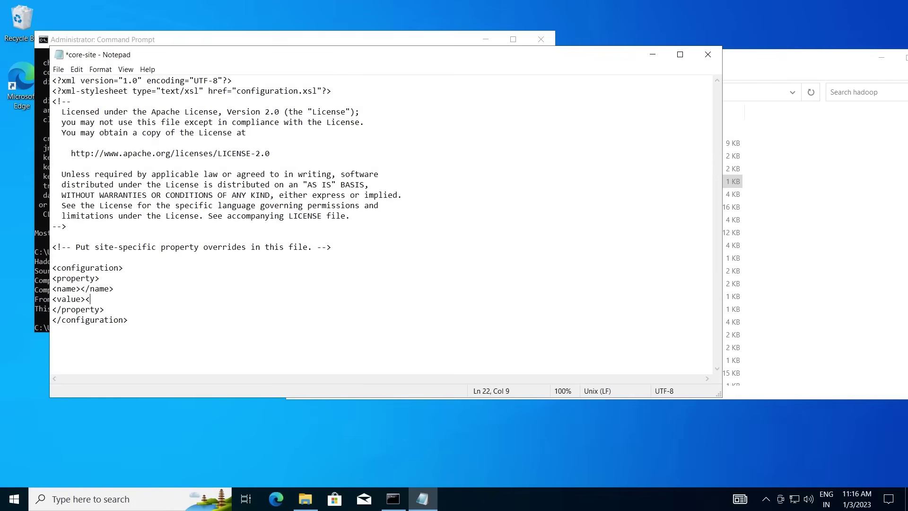
type("/value>")
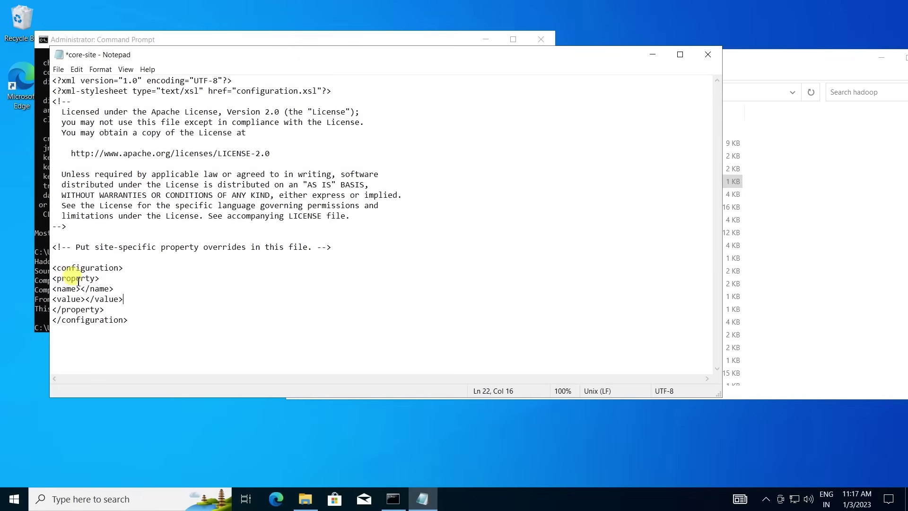
left_click_drag(51, 277, 117, 309)
key("ctrl+c")
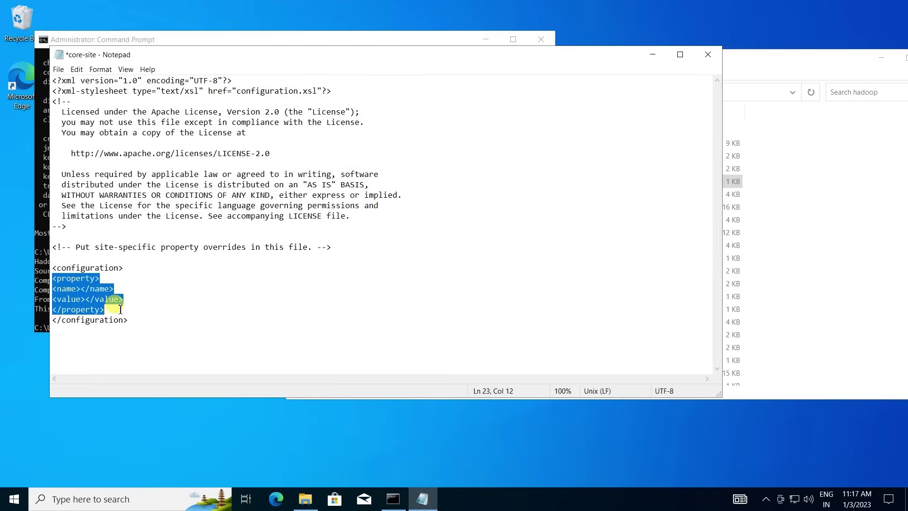
left_click(119, 500)
Paste the property block into a new Notepad window, narrowed and parked at the screen's right edge.
type("note")
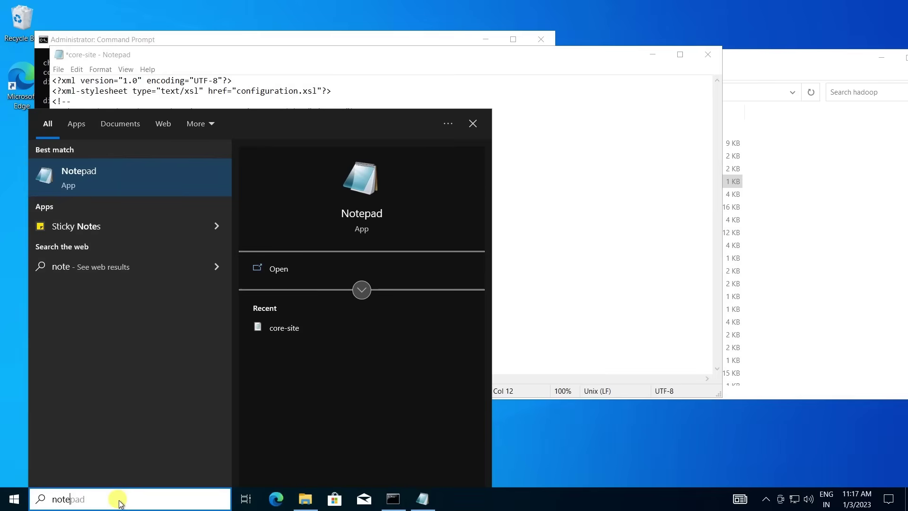
left_click(109, 177)
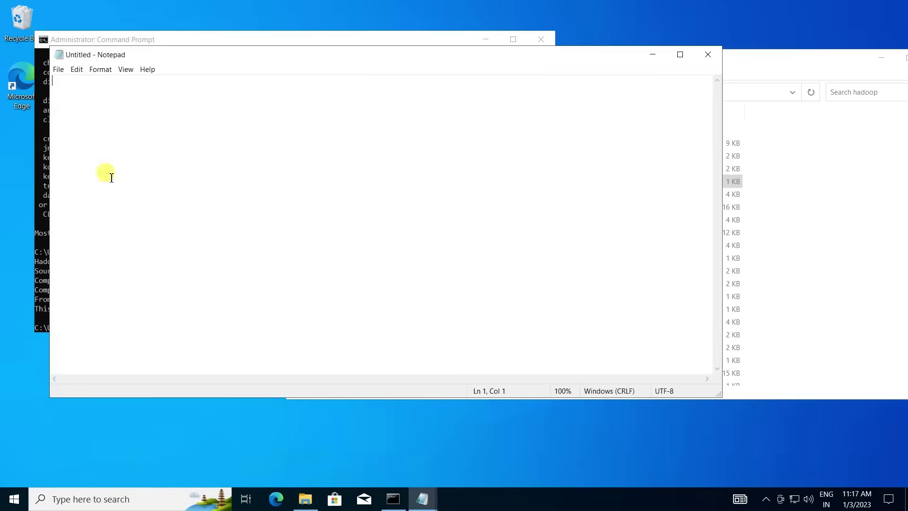
key("ctrl+v")
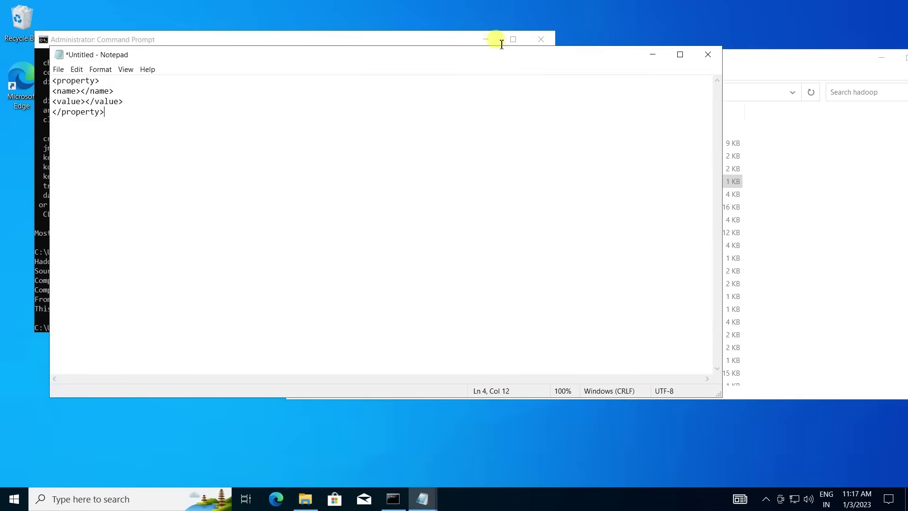
left_click_drag(723, 162, 172, 136)
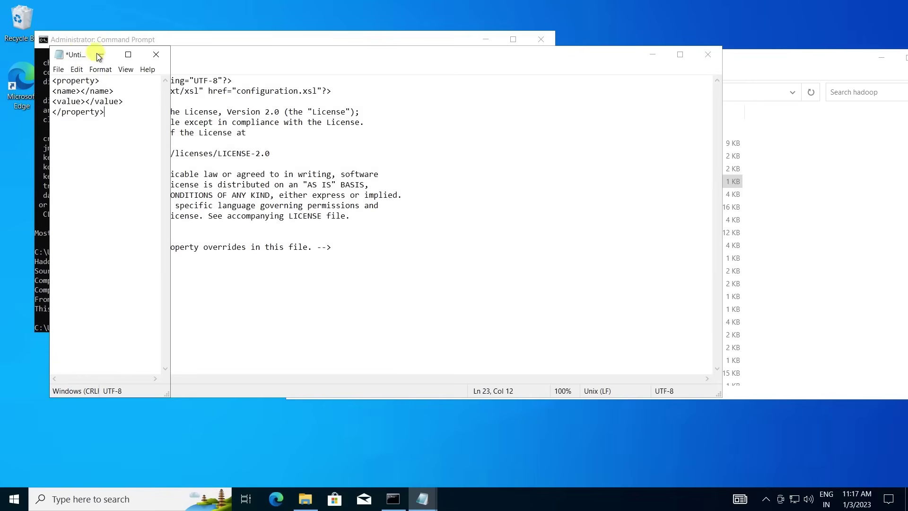
left_click_drag(83, 52, 795, 50)
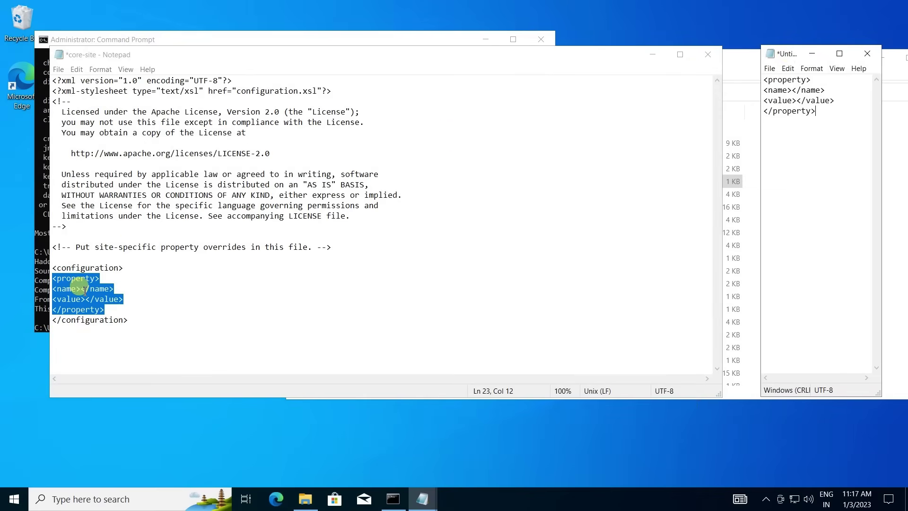
left_click(85, 288)
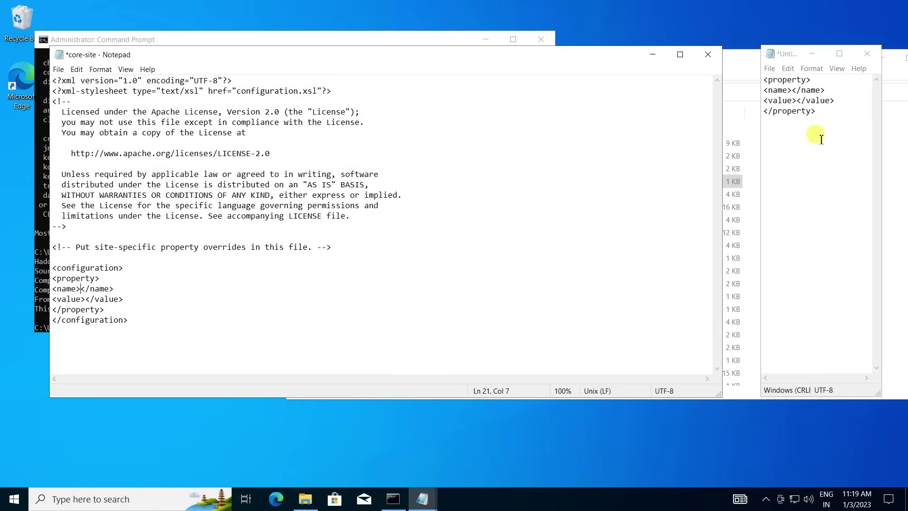
Give fs.defaultFS the value hdfs://localhost:9000 in core-site, then save and close Notepad.
type("fs.defaultFS</name> <value>")
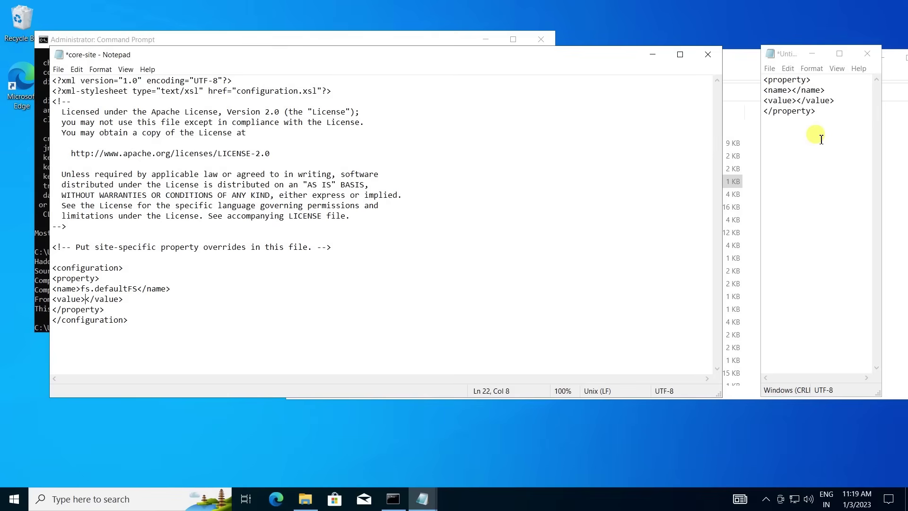
type("hdfs://")
type("localh")
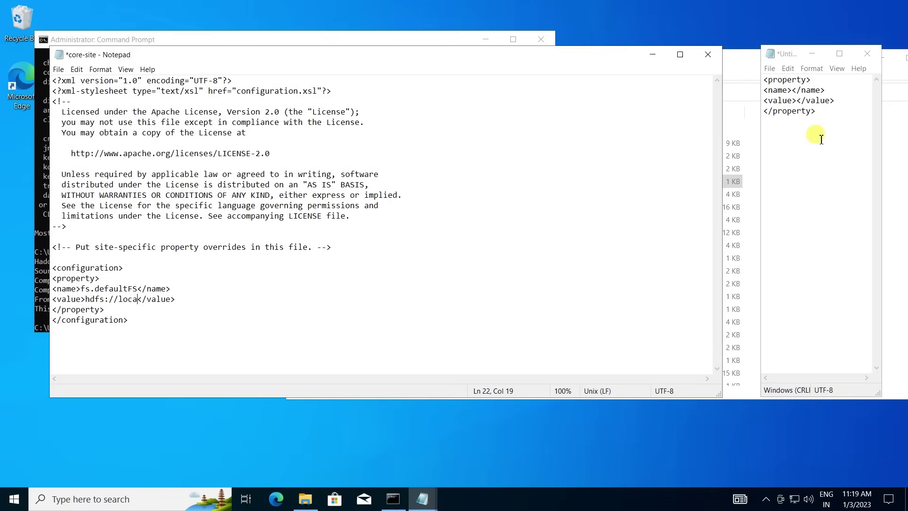
type("ost:9000")
key("ctrl+s")
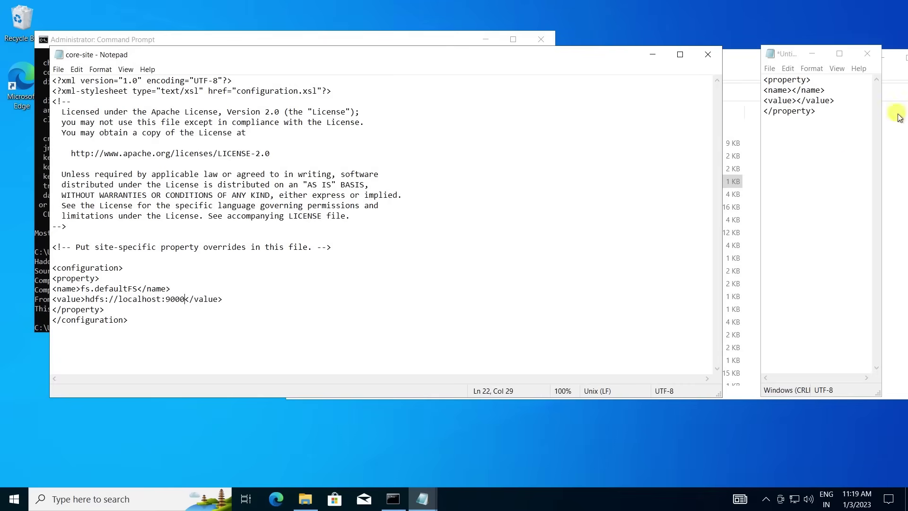
left_click(712, 54)
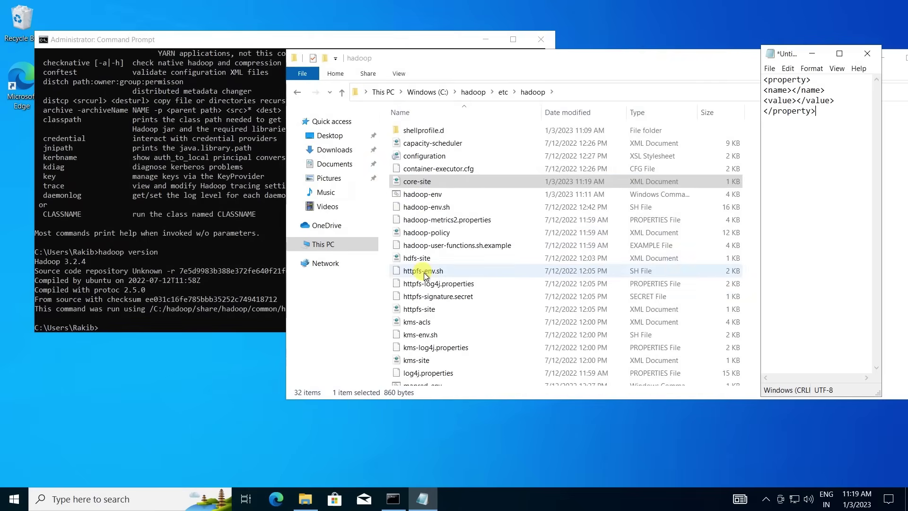
Open the httpfs-site file in Notepad for editing.
left_click(427, 310)
right_click(428, 309)
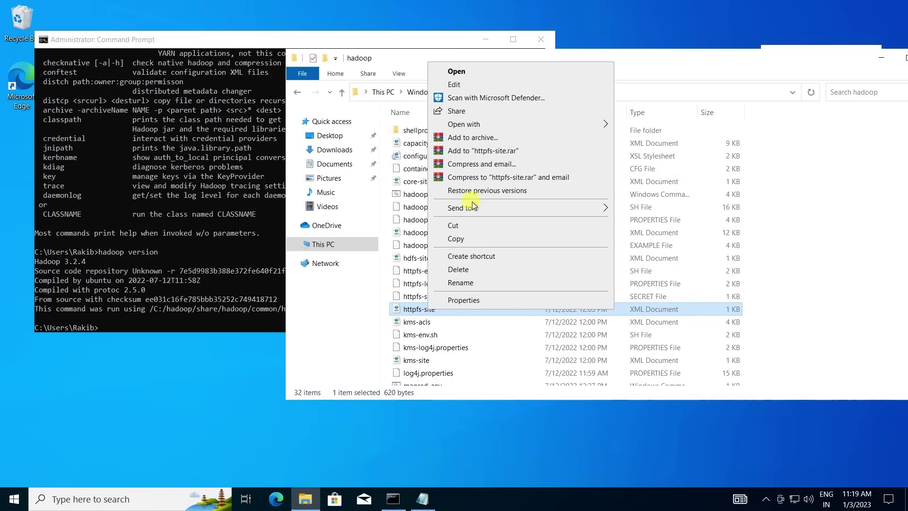
left_click(454, 84)
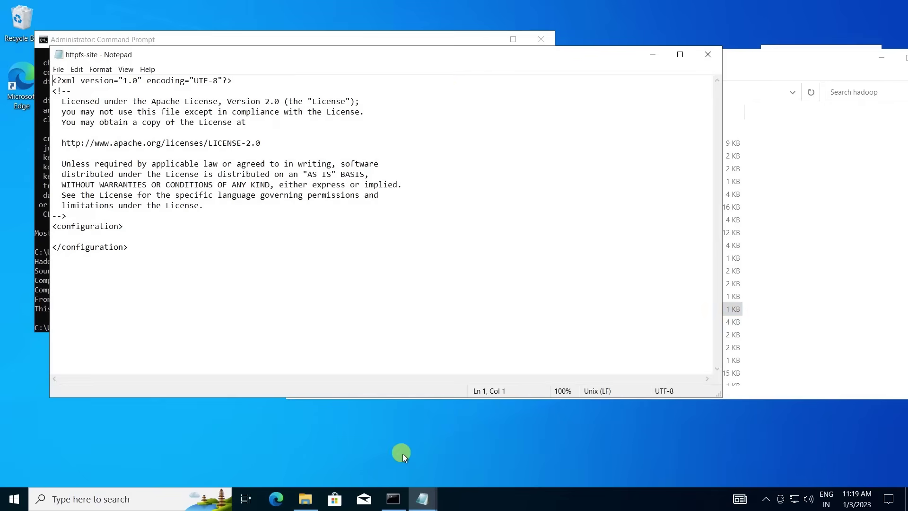
Paste the property template into httpfs-site with name dfs.replication and value 1.
mouse_move(420, 504)
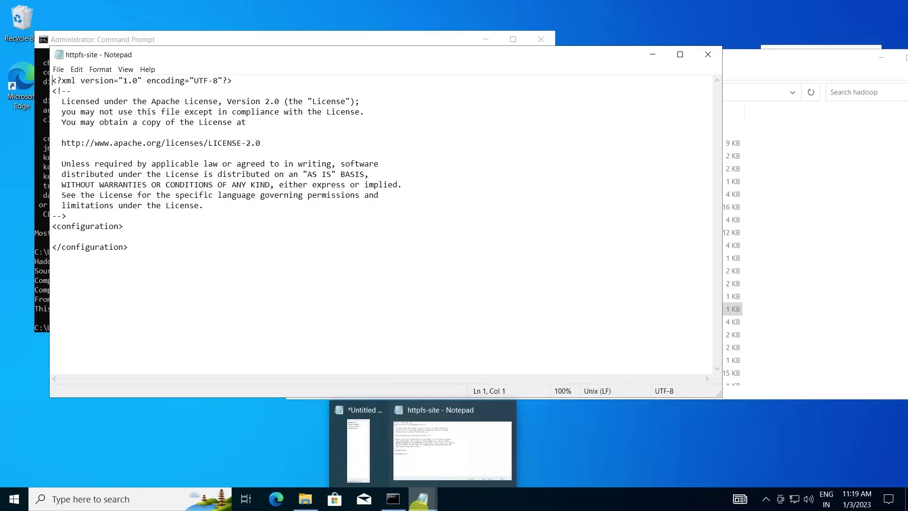
left_click(363, 449)
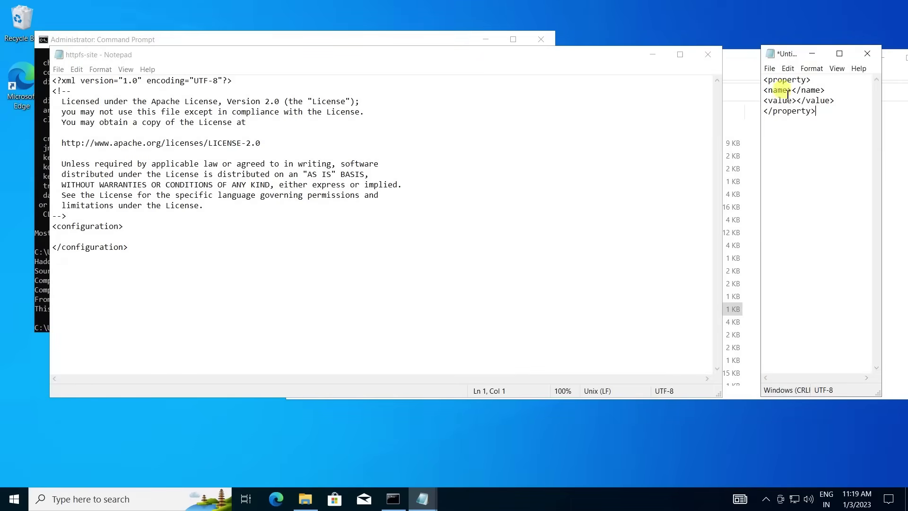
key("ctrl+a")
key("ctrl+c")
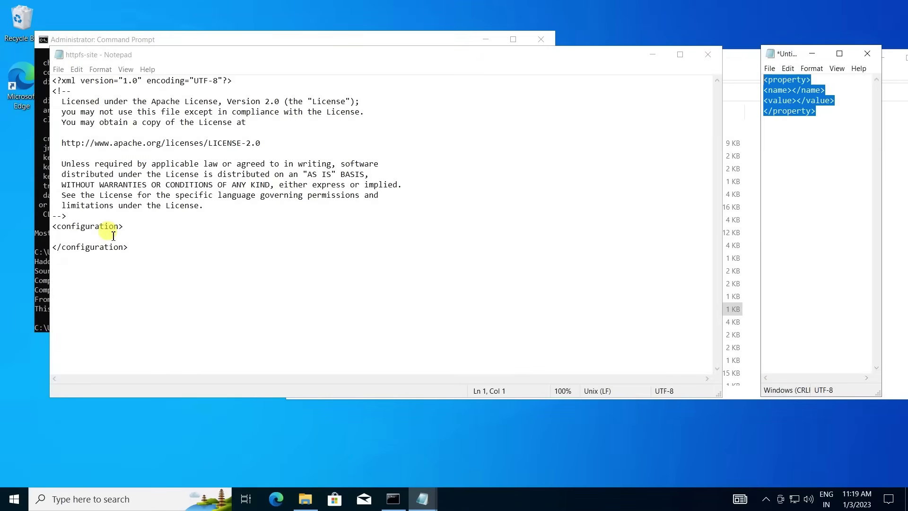
left_click(114, 236)
key("ctrl+v")
key("Up")
key("Up")
key("Left")
key("Left")
key("Left")
key("Left")
key("Left")
type("dfs.r")
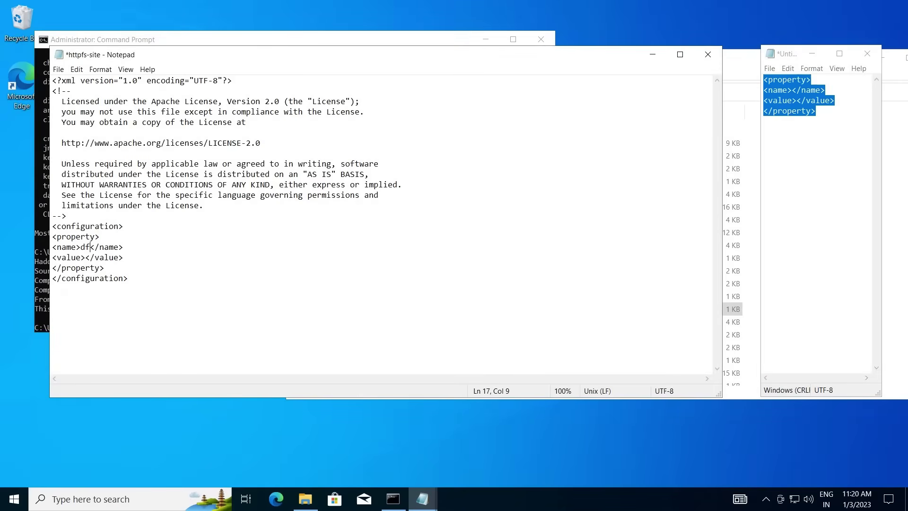
type("eplication")
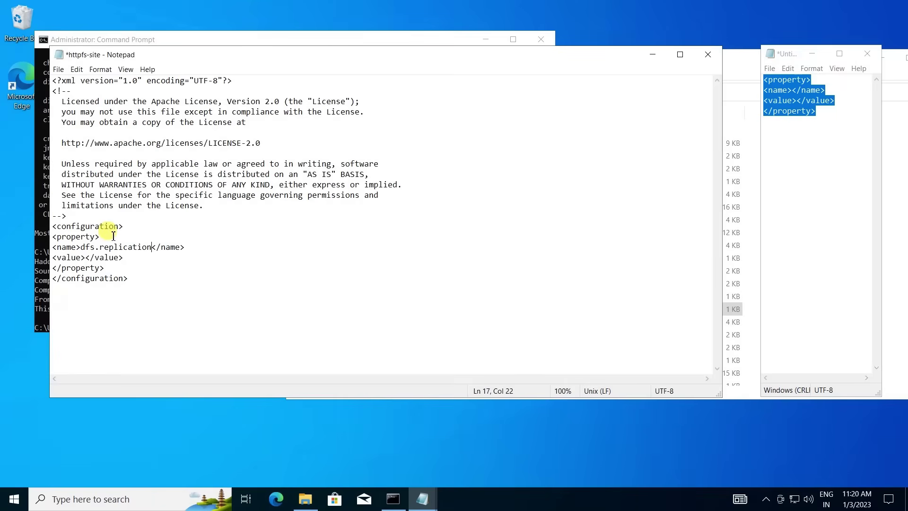
key("Down")
key("Left")
key("Left")
key("Left")
key("Left")
type("1")
key("Down")
key("Down")
key("Home")
key("Left")
Add two more empty property blocks below the dfs.replication property.
key("Return")
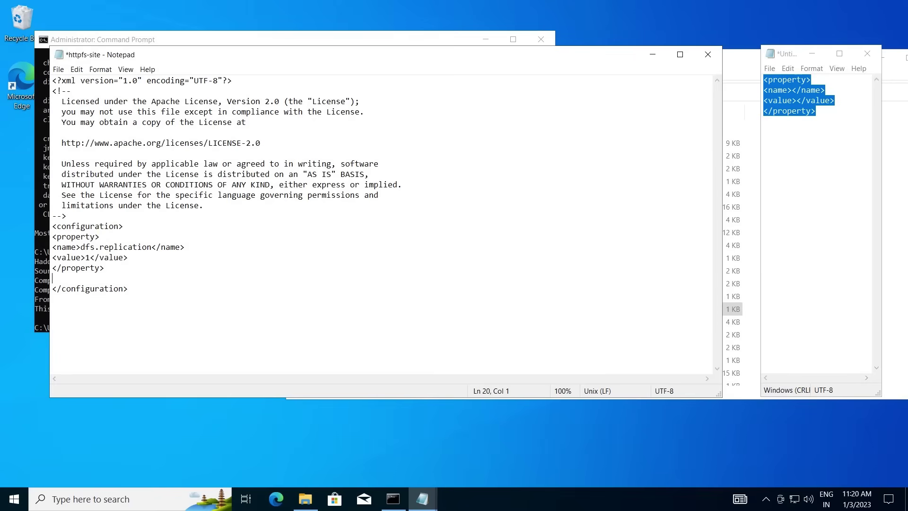
key("ctrl+v")
key("Return")
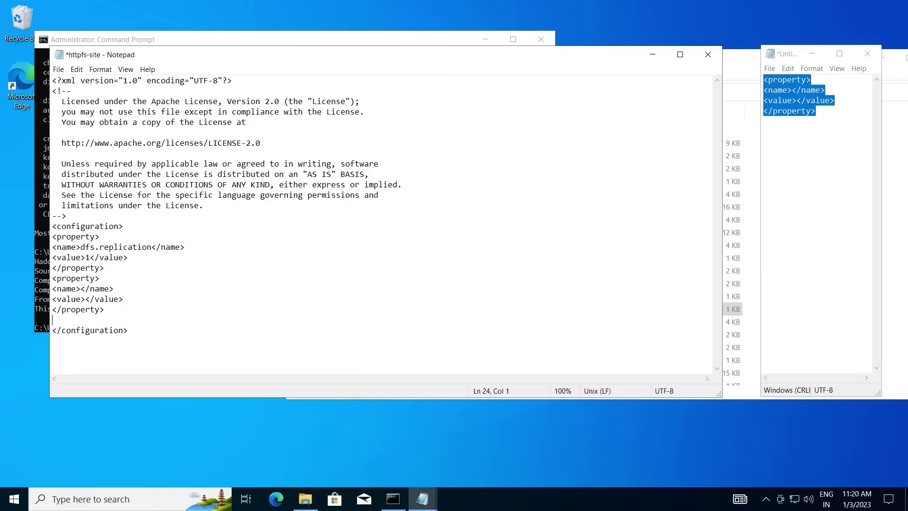
key("ctrl+v")
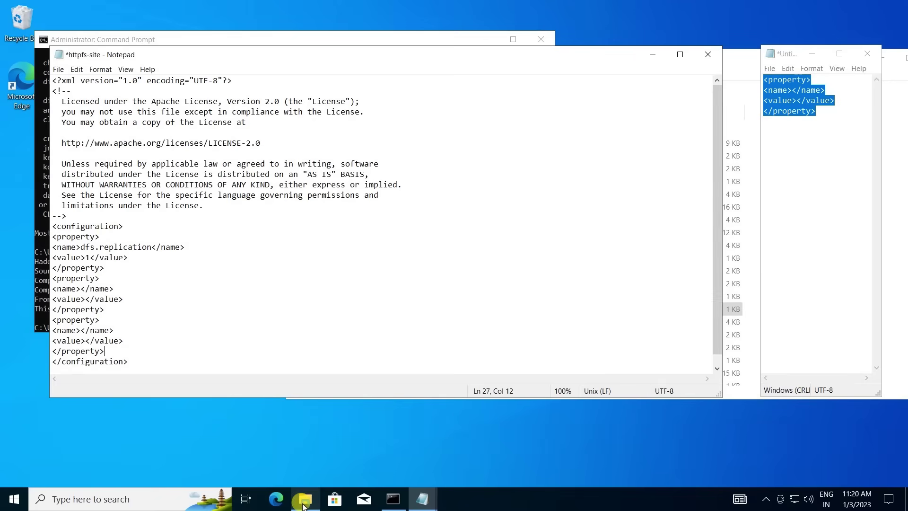
left_click(305, 499)
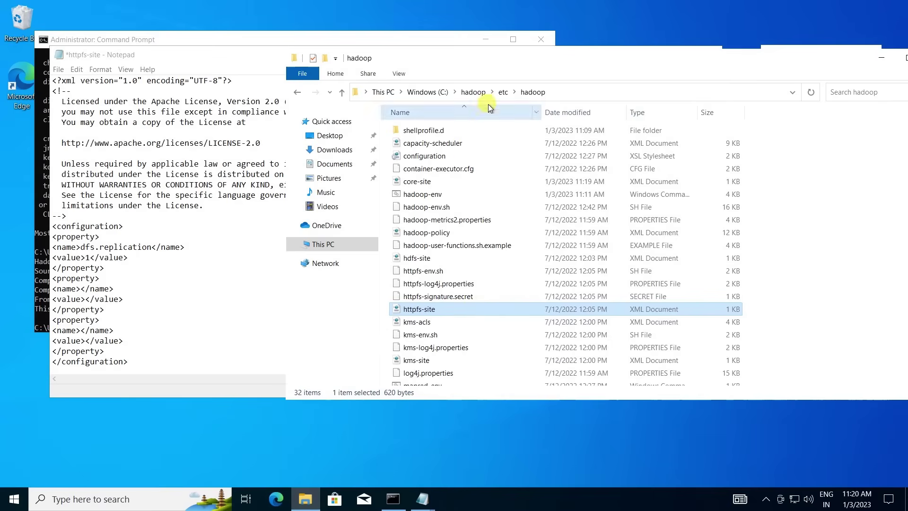
Create a new folder named data in C:\hadoop and open it.
left_click(480, 91)
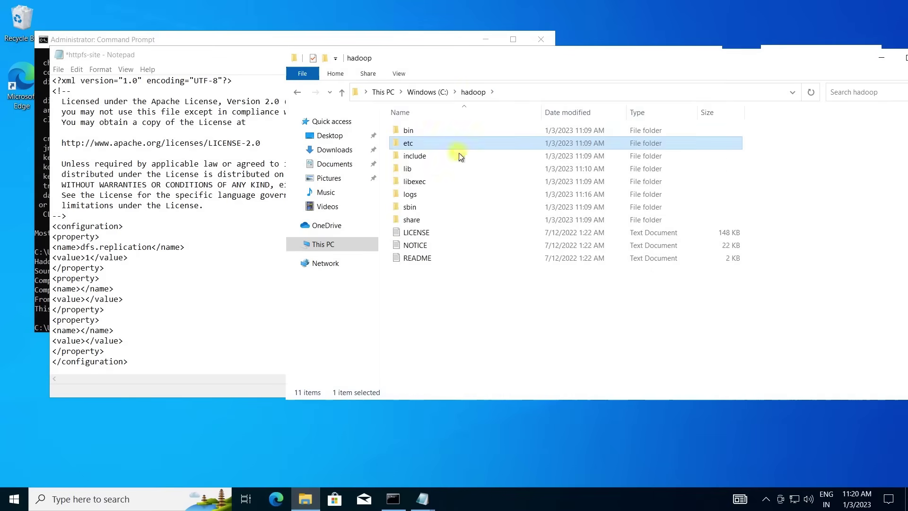
left_click(514, 313)
right_click(514, 312)
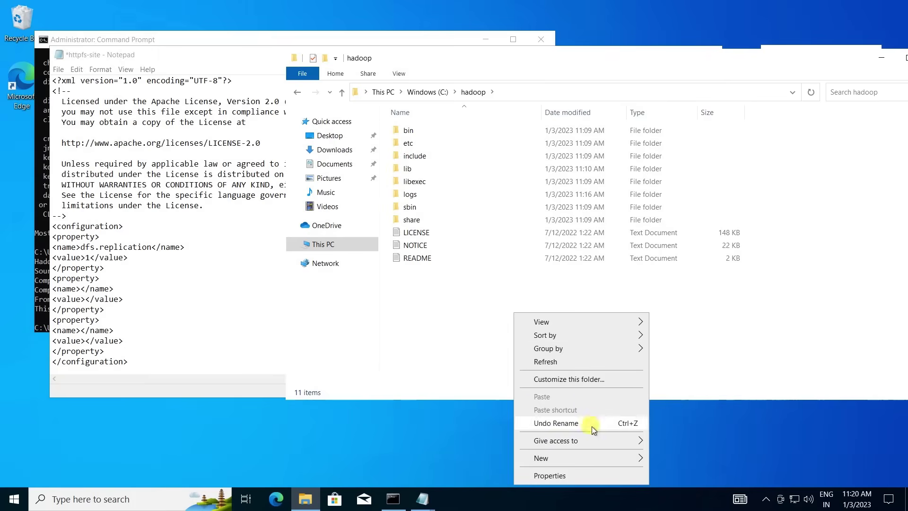
mouse_move(581, 458)
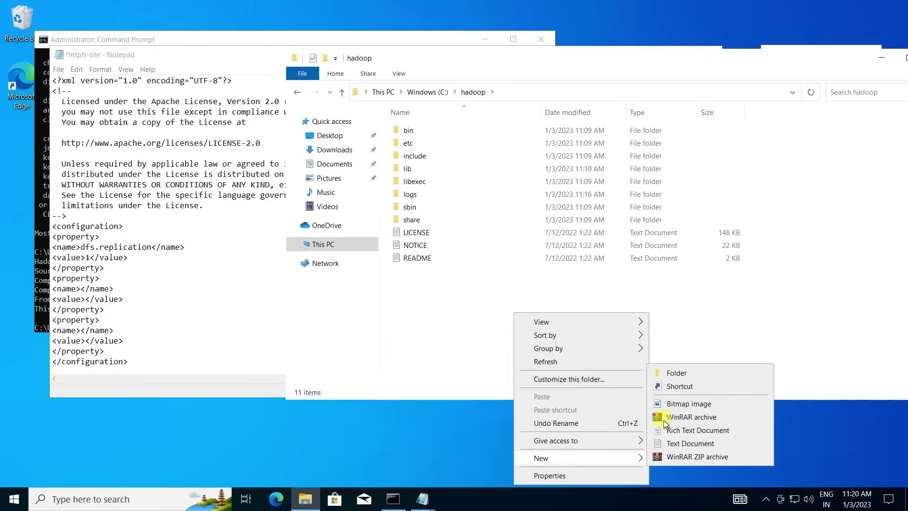
left_click(674, 373)
type("data")
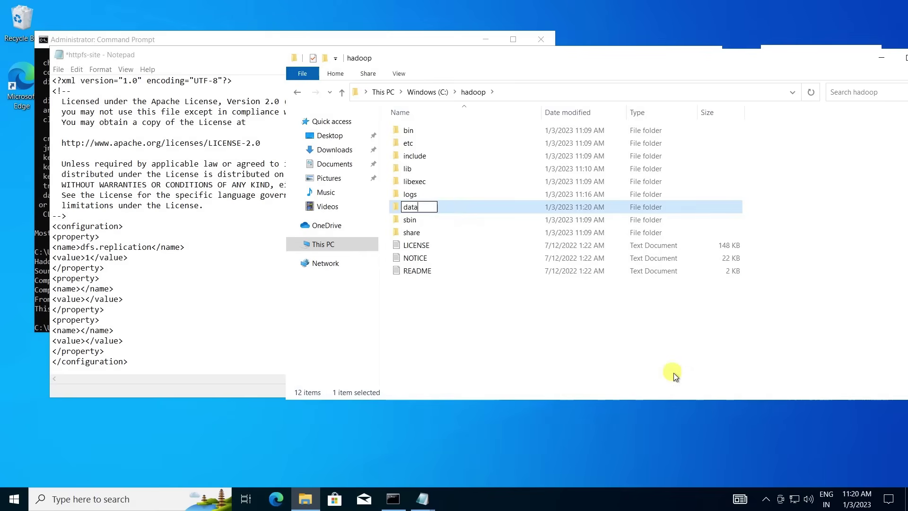
key("Return")
key("Return")
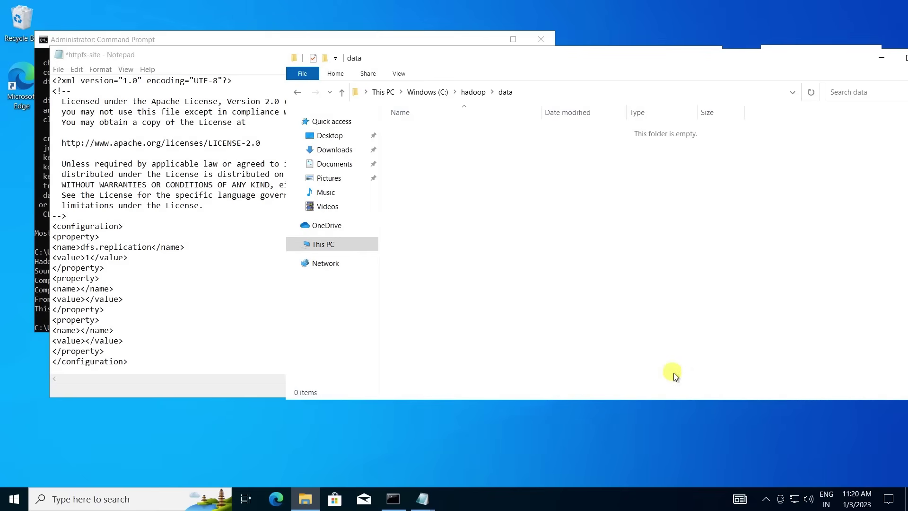
Inside data, create namenode and datanode folders, then open namenode.
right_click(660, 289)
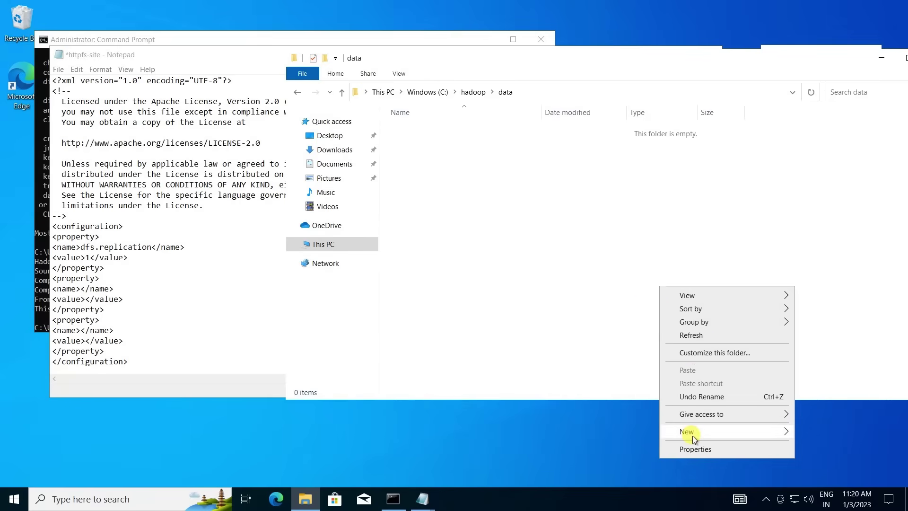
mouse_move(692, 431)
left_click(592, 346)
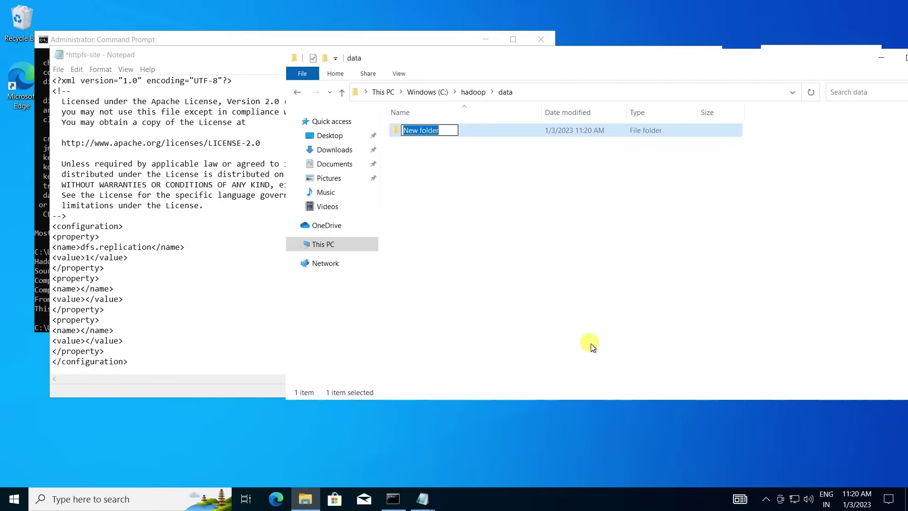
type("namenode")
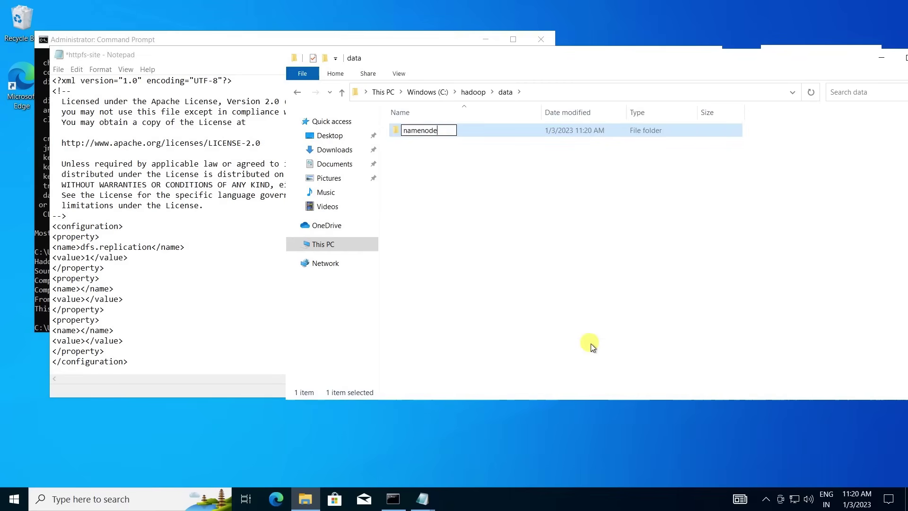
key("Return")
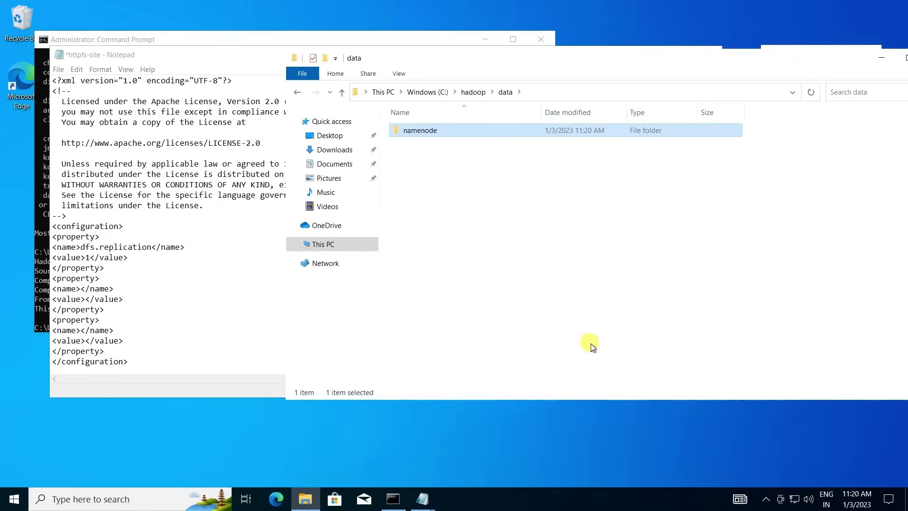
right_click(598, 273)
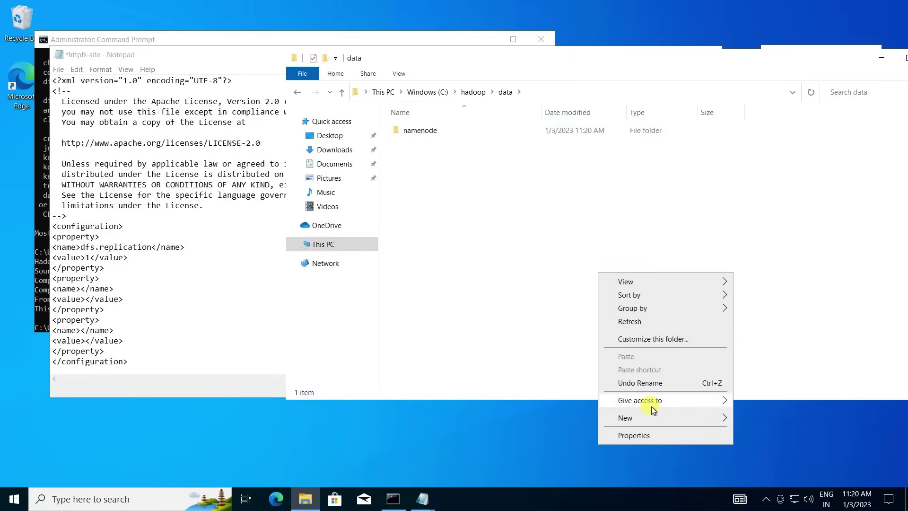
mouse_move(640, 418)
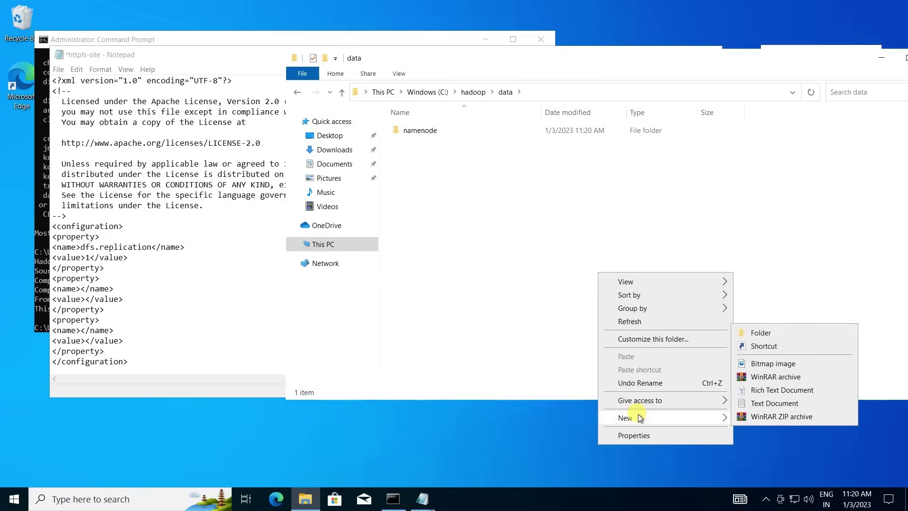
left_click(755, 332)
type("data")
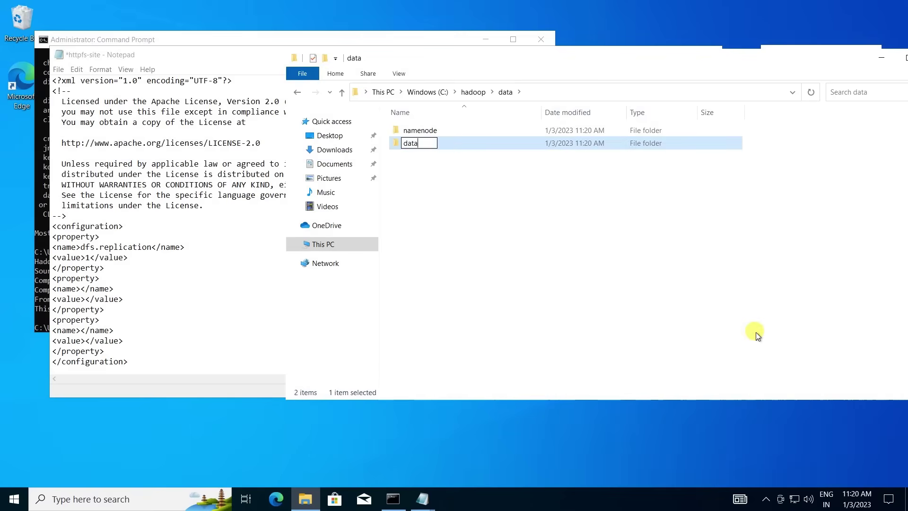
type("node")
key("Return")
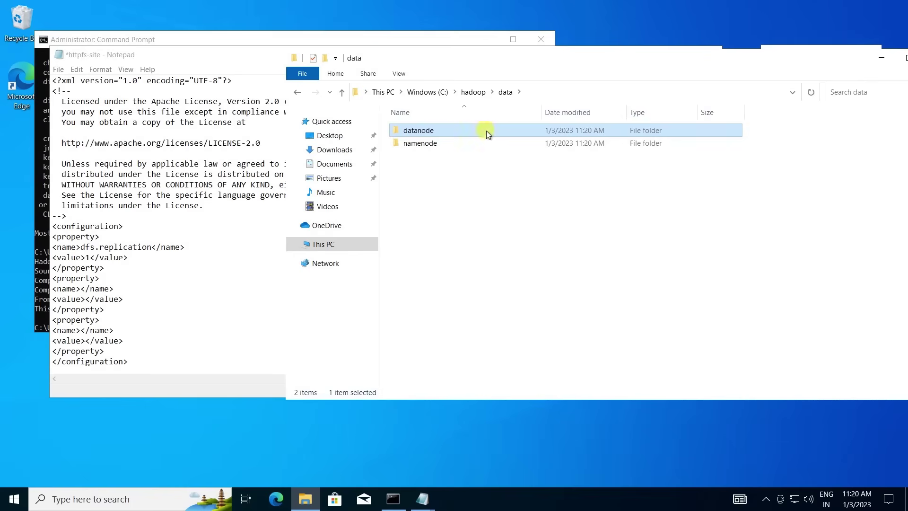
double_click(448, 144)
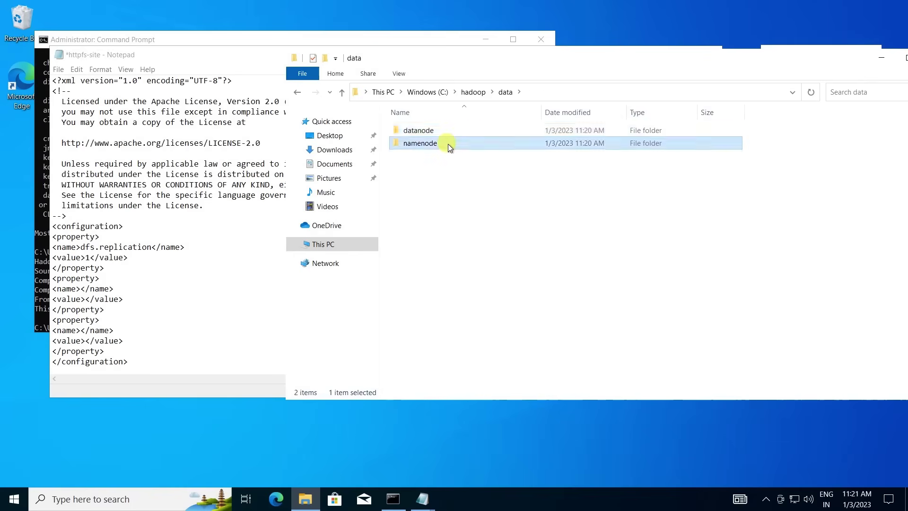
Add a dfs.namenode.name.dir property with value C:\hadoop\data\namenode to httpfs-site.
left_click(594, 93)
key("ctrl+c")
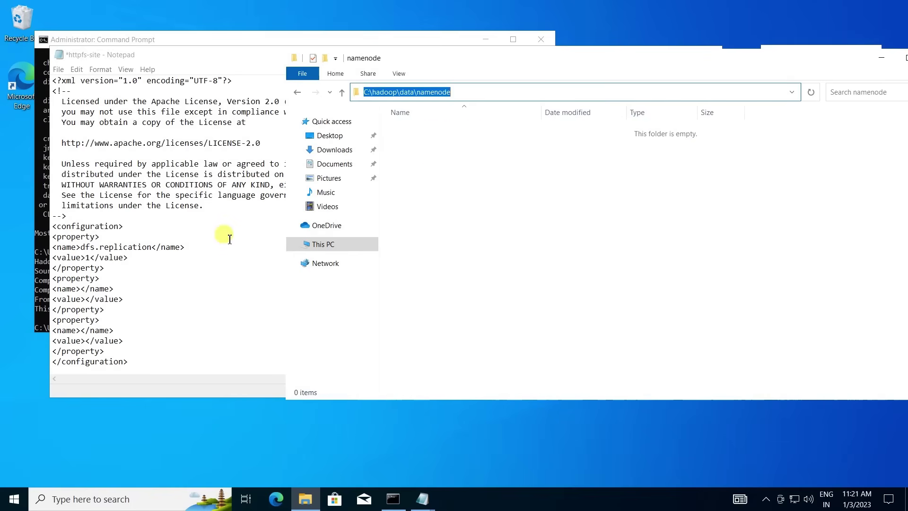
left_click(102, 280)
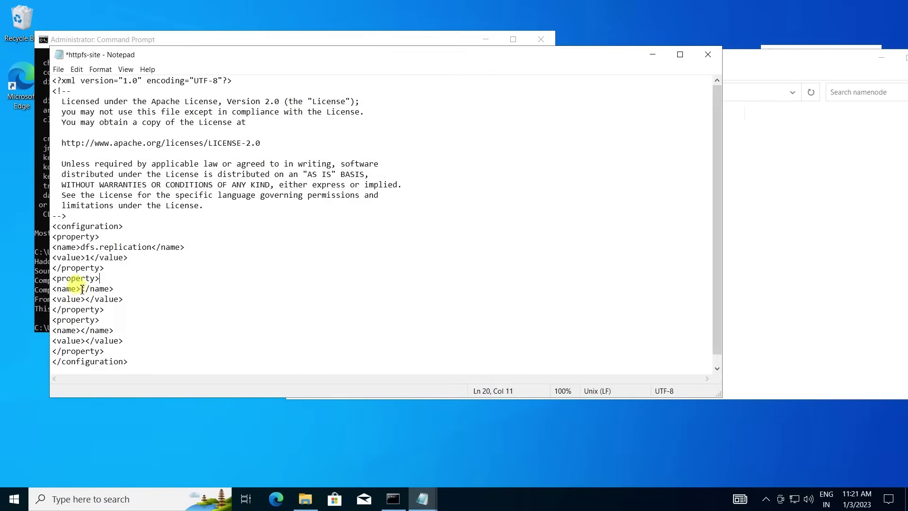
left_click(81, 288)
type("dfs.nam")
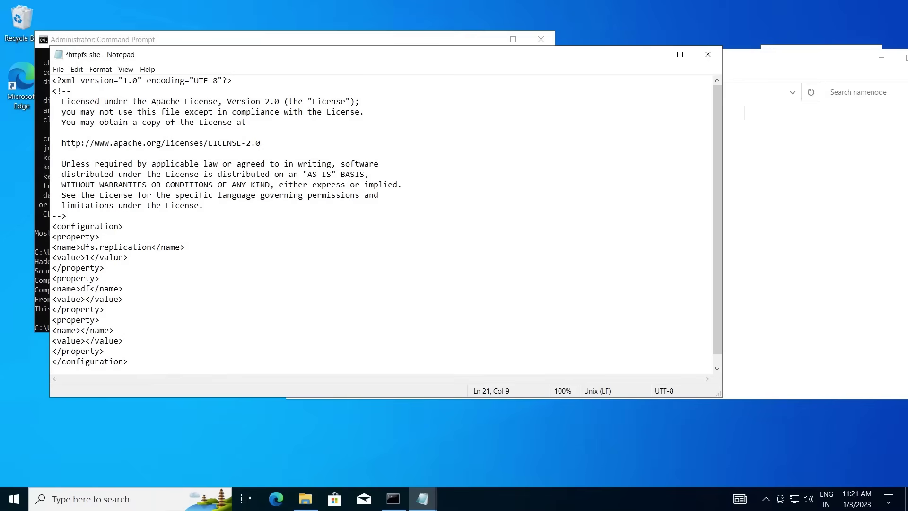
type("enode.name.dir")
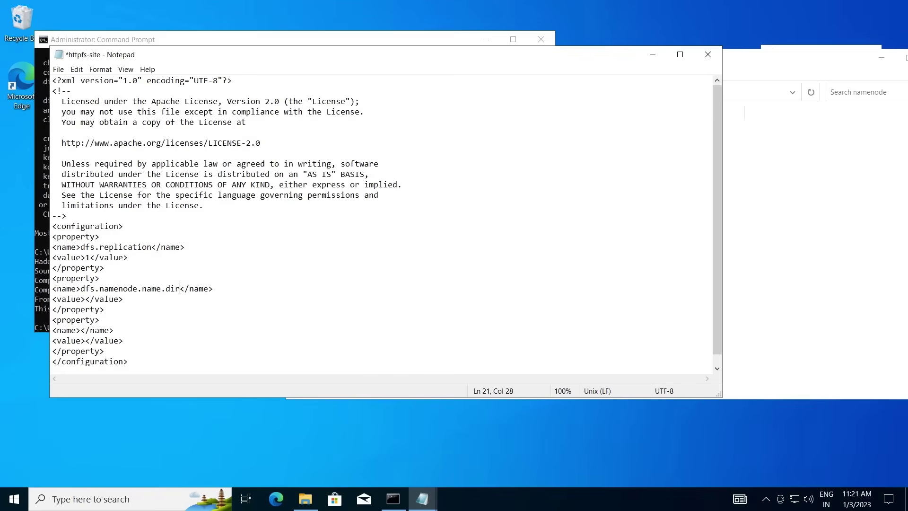
left_click(86, 299)
key("ctrl+v")
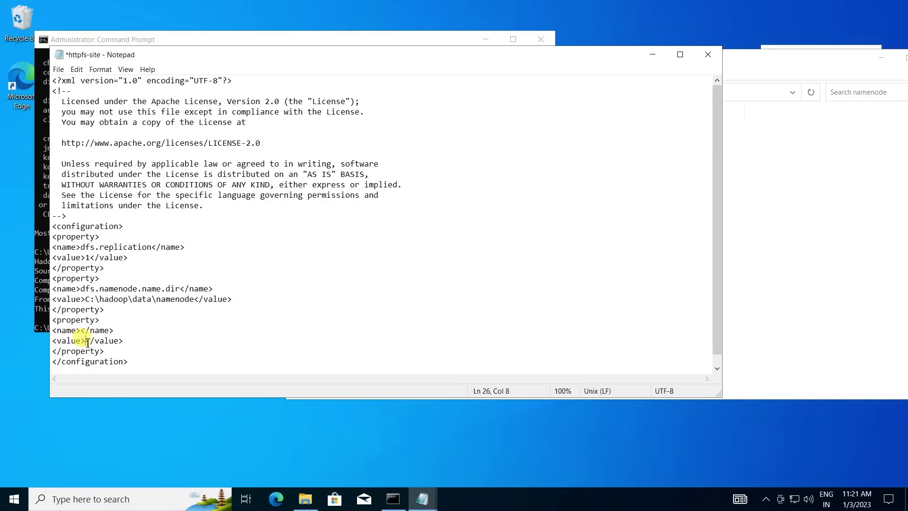
key("ctrl+v")
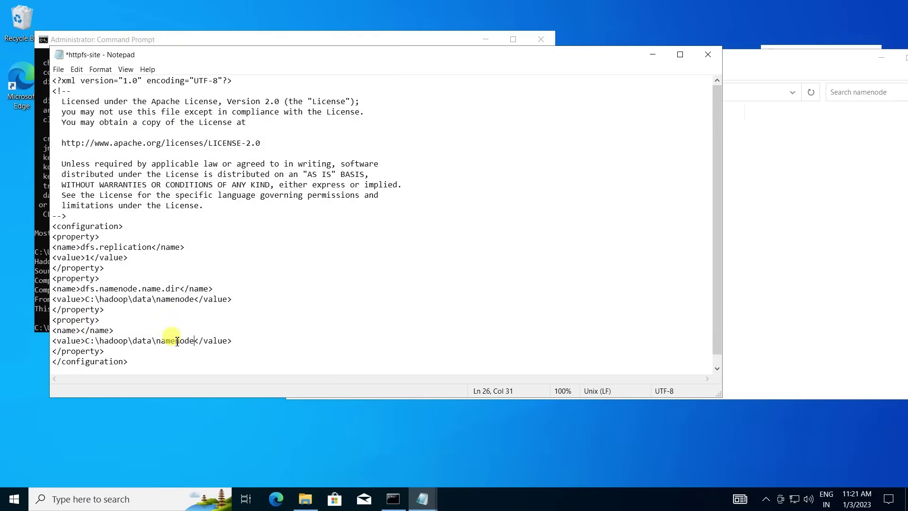
Add dfs.datanode.data.dir pointing to C:\hadoop\data\datanode, then save and close httpfs-site.
key("BackSpace")
key("BackSpace")
key("BackSpace")
key("BackSpace")
type("data")
left_click(82, 331)
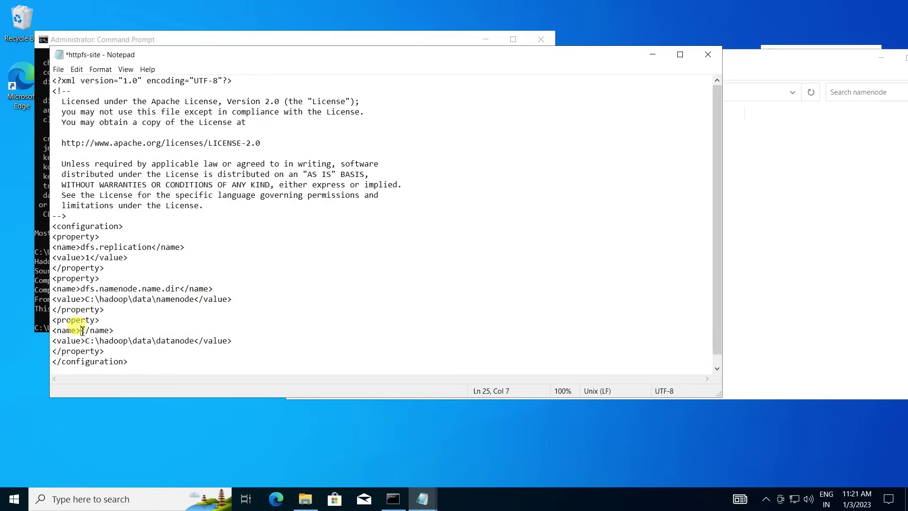
type("dfs.data")
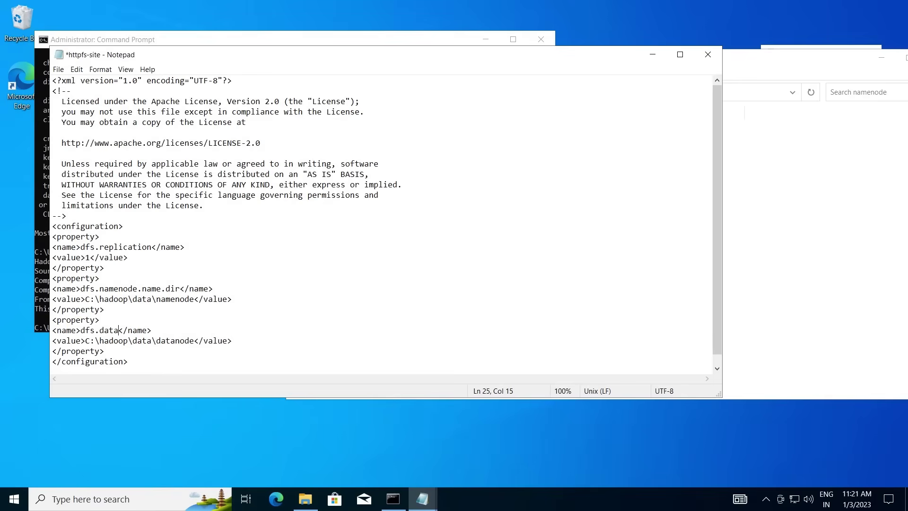
type("node.data.dir")
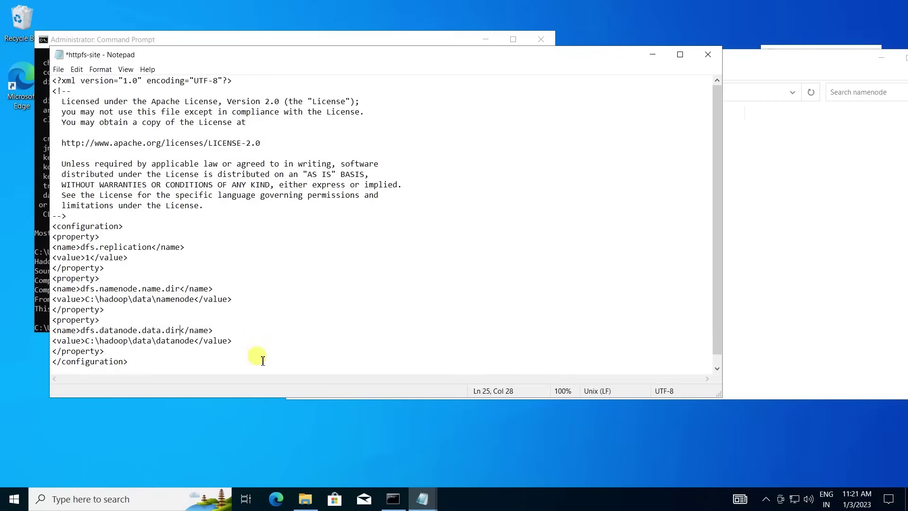
key("ctrl+s")
left_click(710, 53)
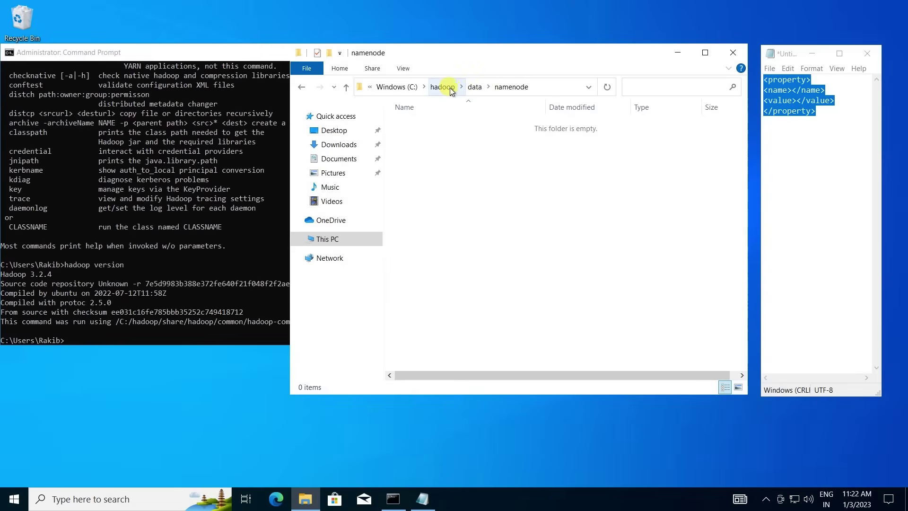
Browse from C:\hadoop into etc\hadoop and bring up mapred-site's context menu.
left_click(450, 87)
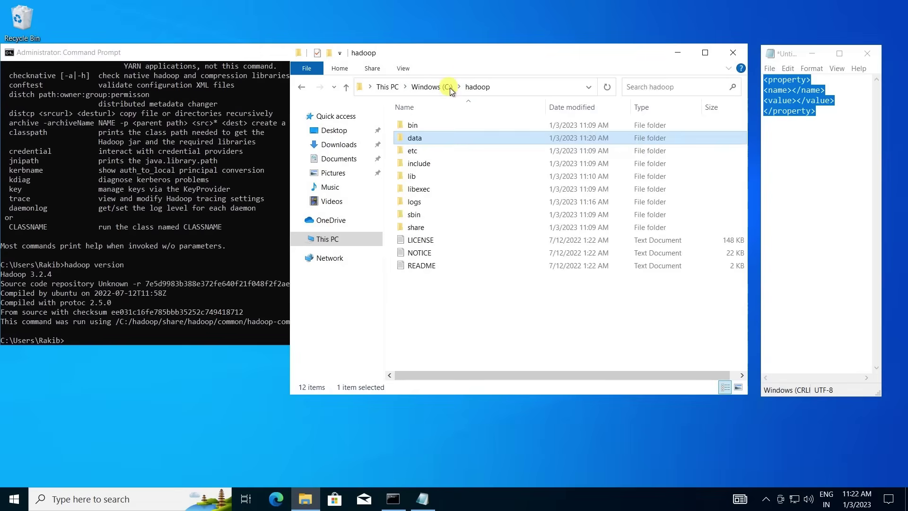
double_click(429, 149)
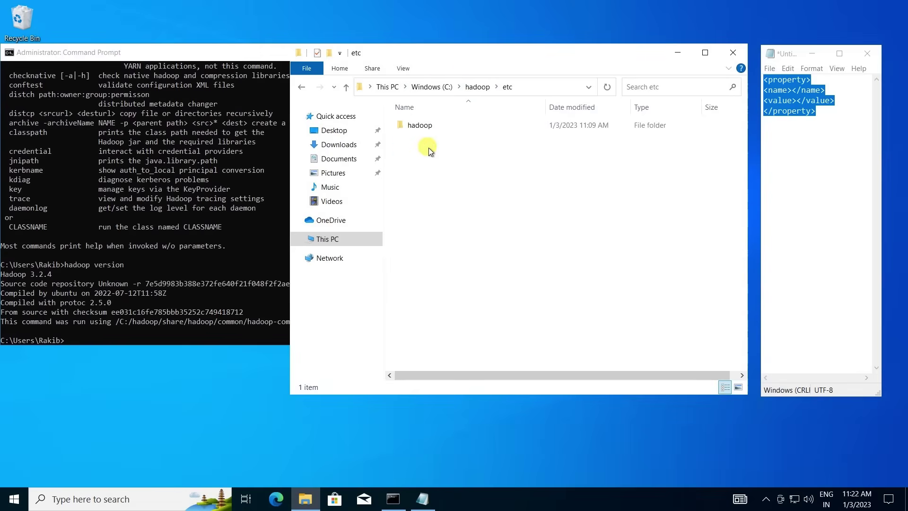
double_click(418, 126)
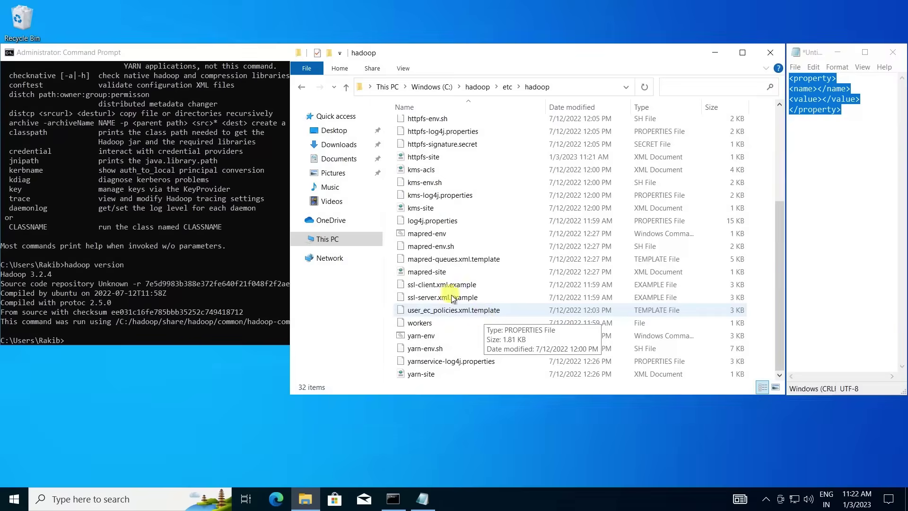
right_click(440, 276)
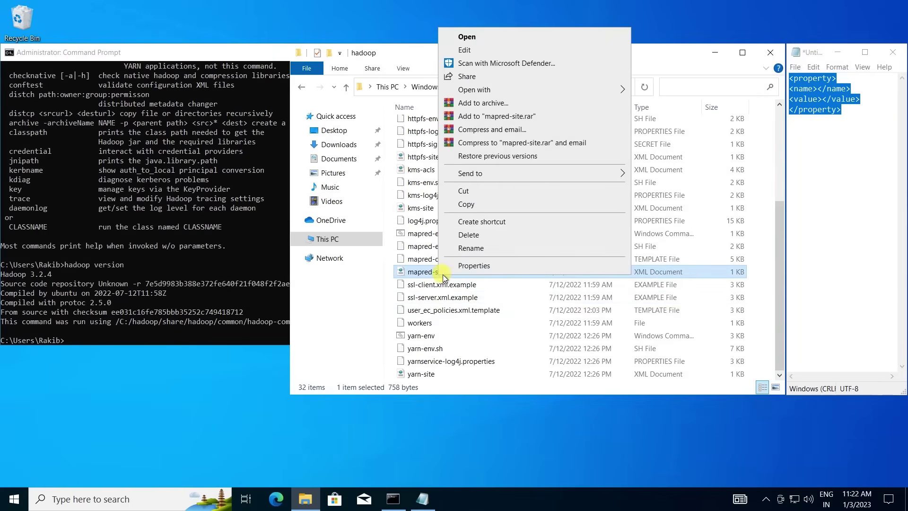
Open mapred-site and add a mapreduce.framework.name property with value yarn.
left_click(475, 49)
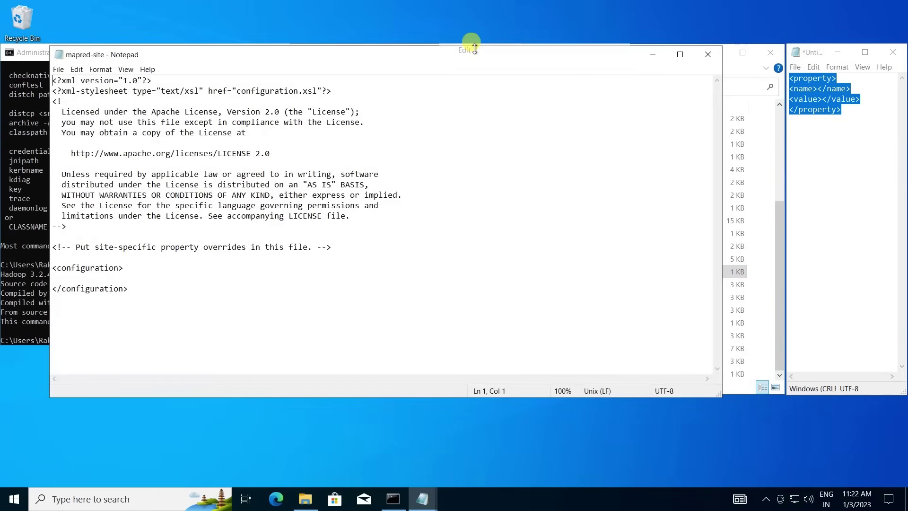
left_click(808, 55)
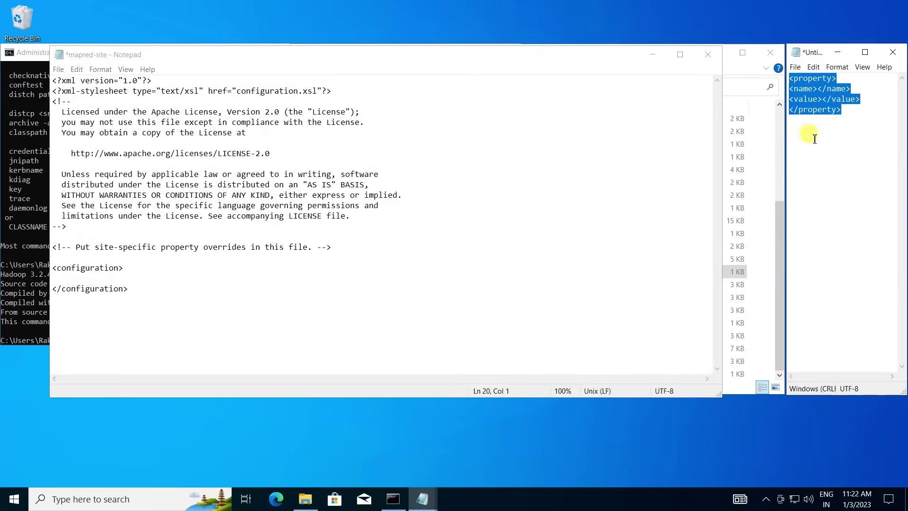
left_click(126, 278)
type("<property> <name></name> <value></value> </property>")
left_click(80, 288)
type("mapre")
type("duce.")
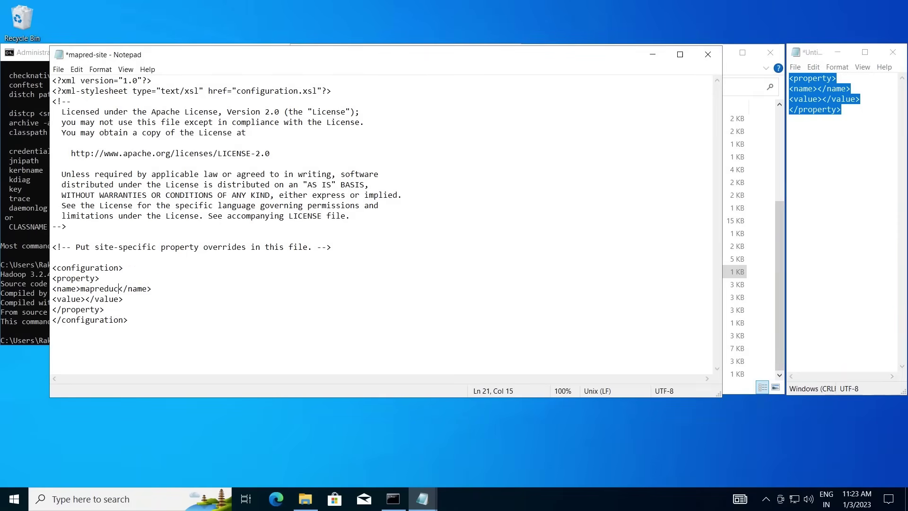
type("framework.name")
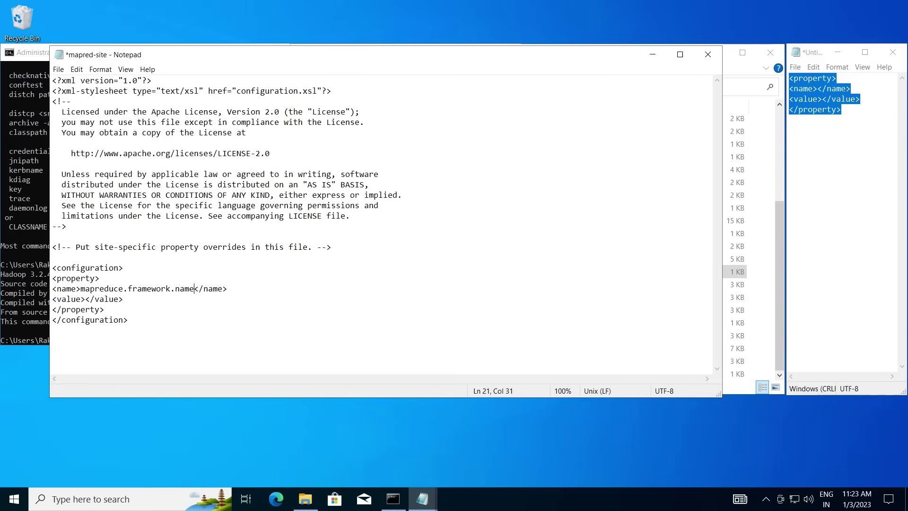
key("Down")
type("yarn")
Save and close mapred-site, then open yarn-site in Notepad.
left_click(145, 321)
key("ctrl+s")
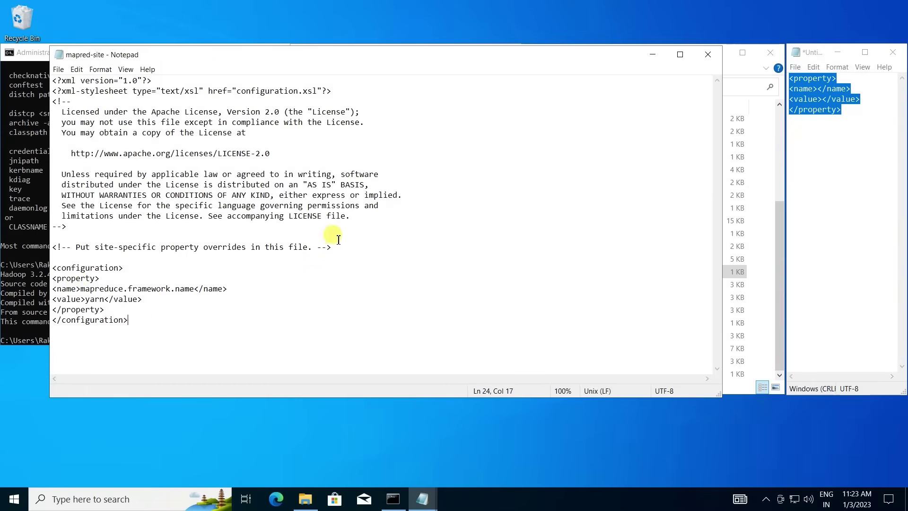
left_click(708, 54)
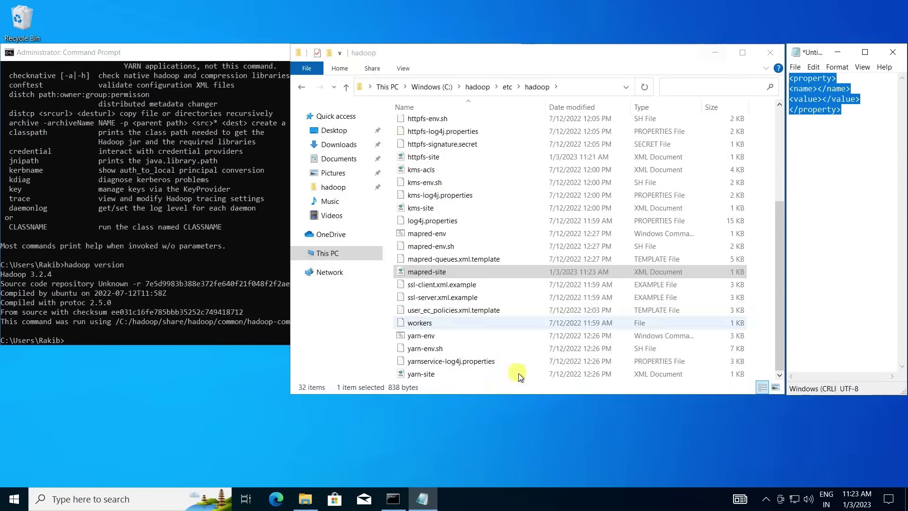
right_click(437, 375)
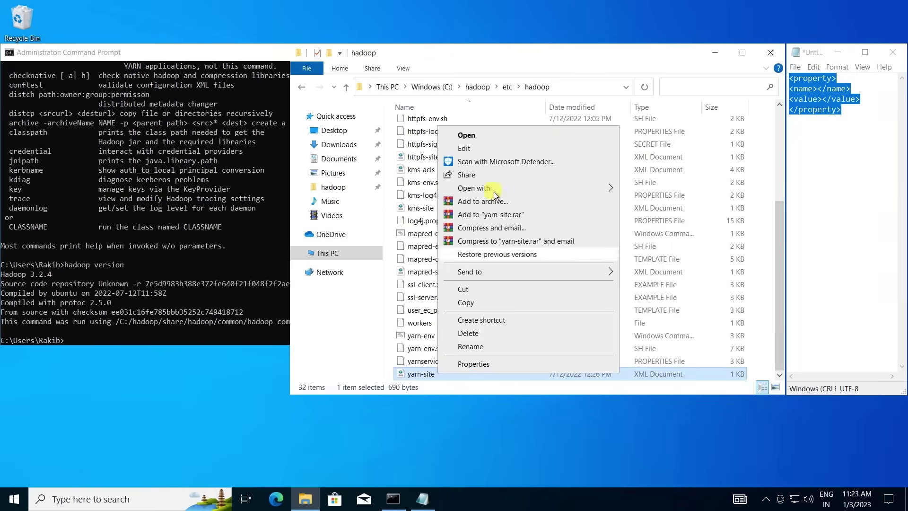
left_click(472, 149)
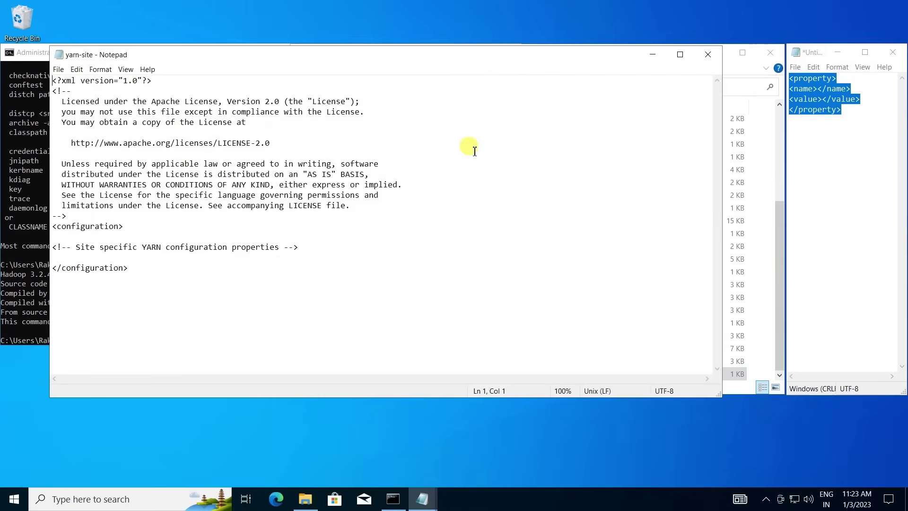
Paste the property template over the YARN comment line in yarn-site.
left_click(817, 53)
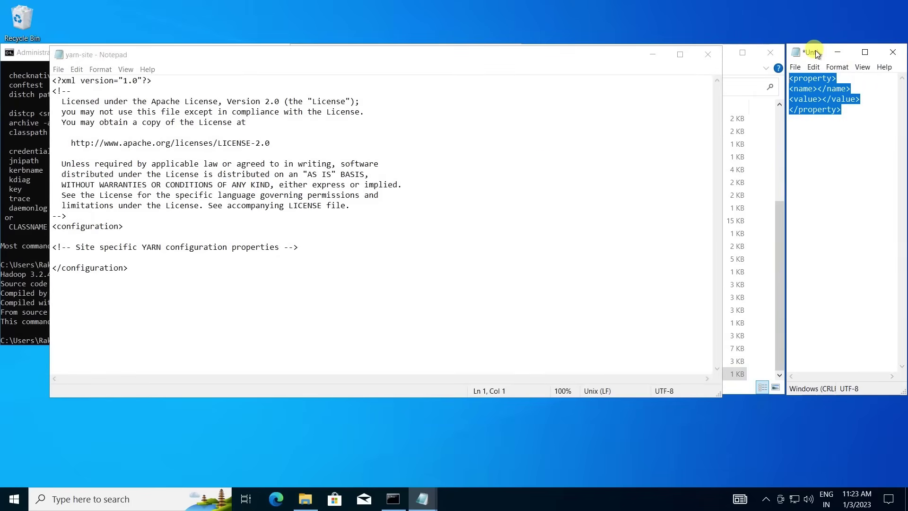
left_click(88, 241)
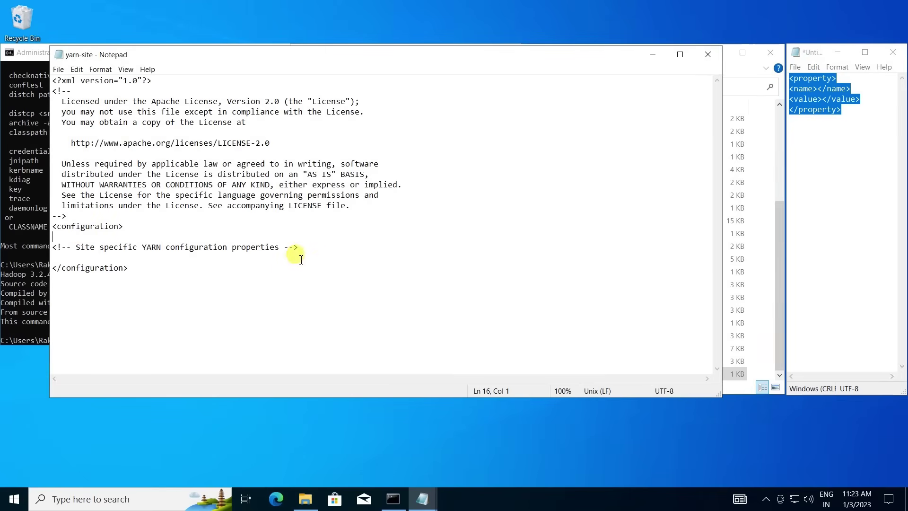
left_click_drag(300, 247, 280, 247)
left_click_drag(66, 251, 52, 253)
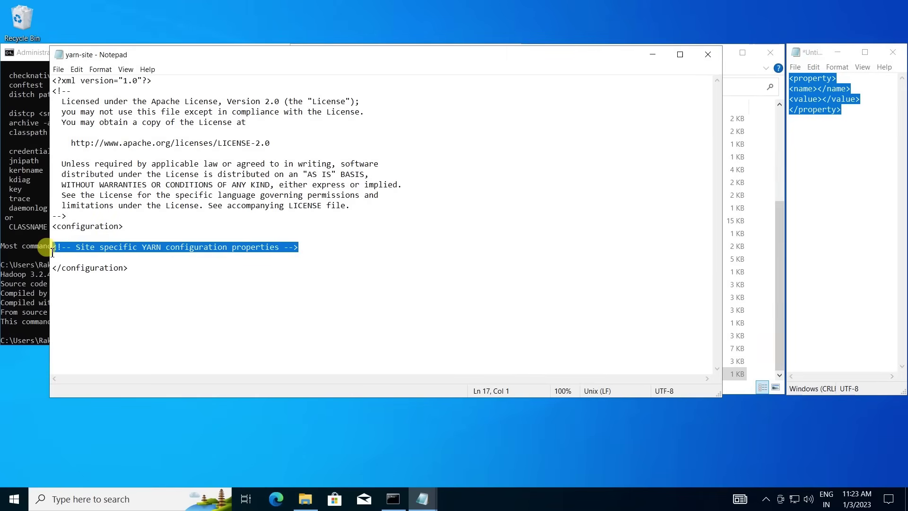
type("<property> <name></name> <value></value> </property>")
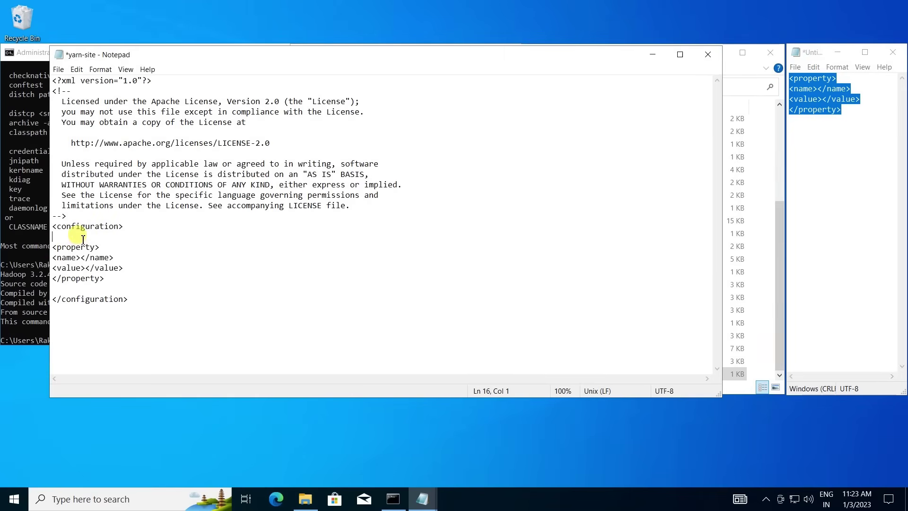
key("Delete")
Name it yarn.nodemanager.aux-services with value mapreduce_shuffle, and paste a second empty block.
left_click(83, 250)
type("yarn")
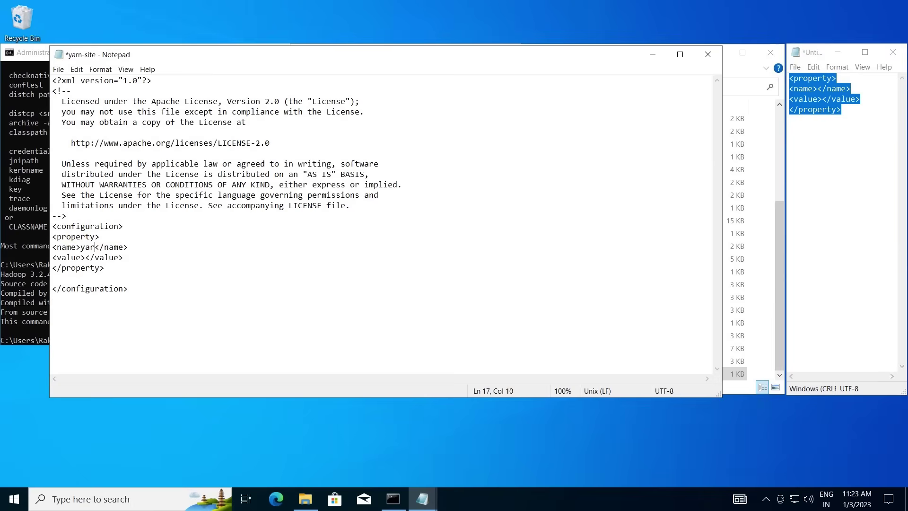
type(".nodemanager.aux-")
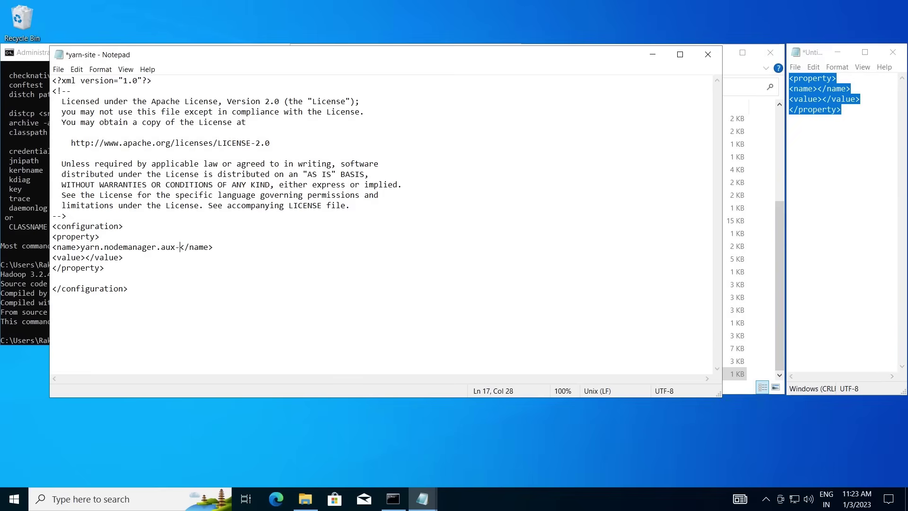
type("services")
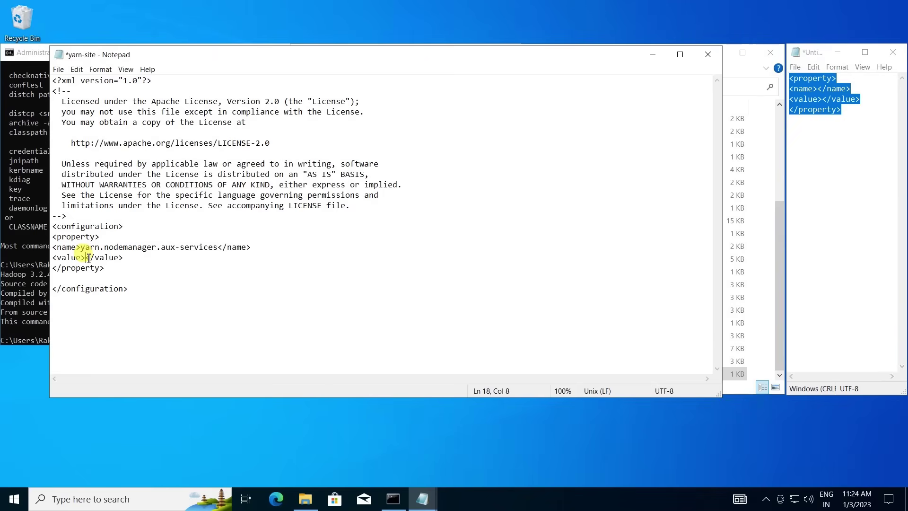
type("map")
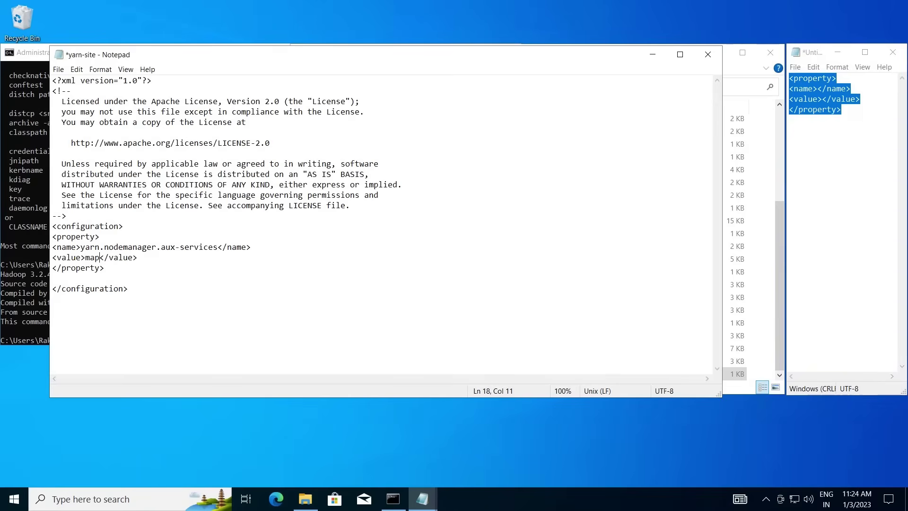
type("reduce_shuffle")
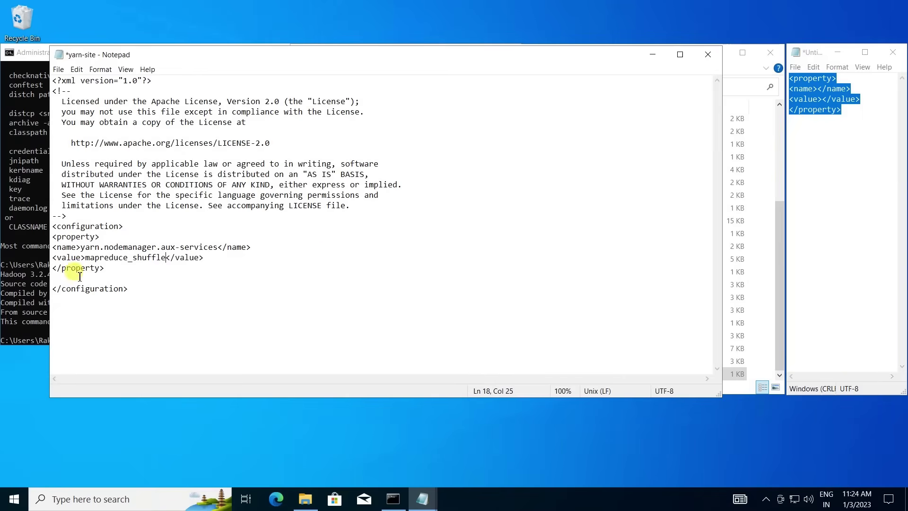
type("<property> <name></name> <value></value> </property>")
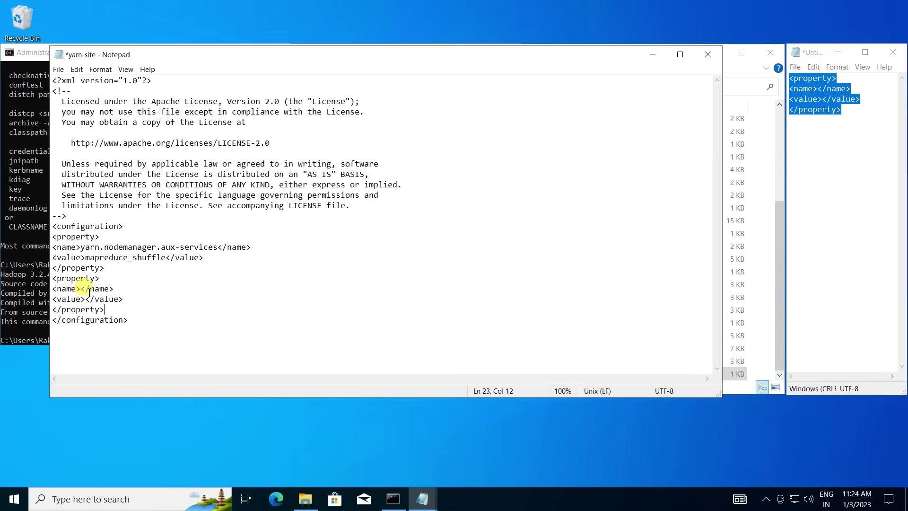
Set yarn.nodemanager.auxservices.mapreduce.shuffle.class to org.apache.hadoop.mapred.ShuffleHandler, then save and close yarn-site.
type("yarn")
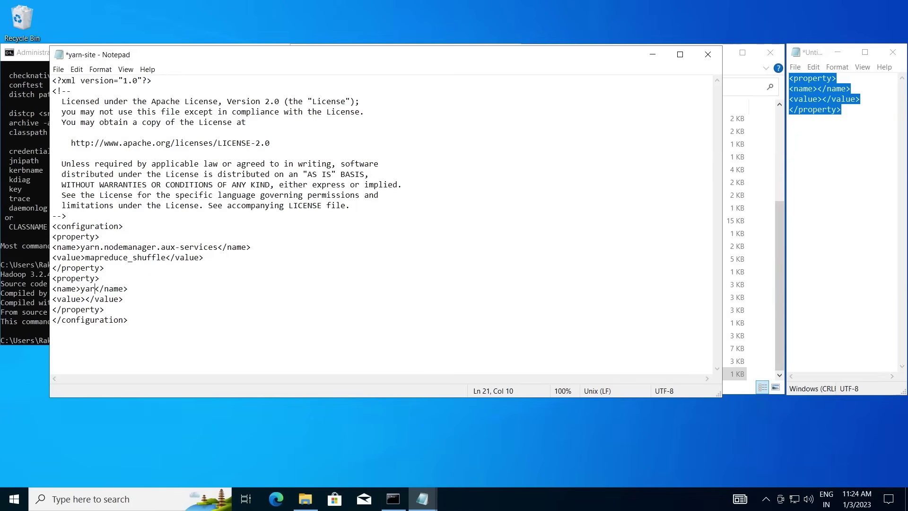
type(".nodemanager")
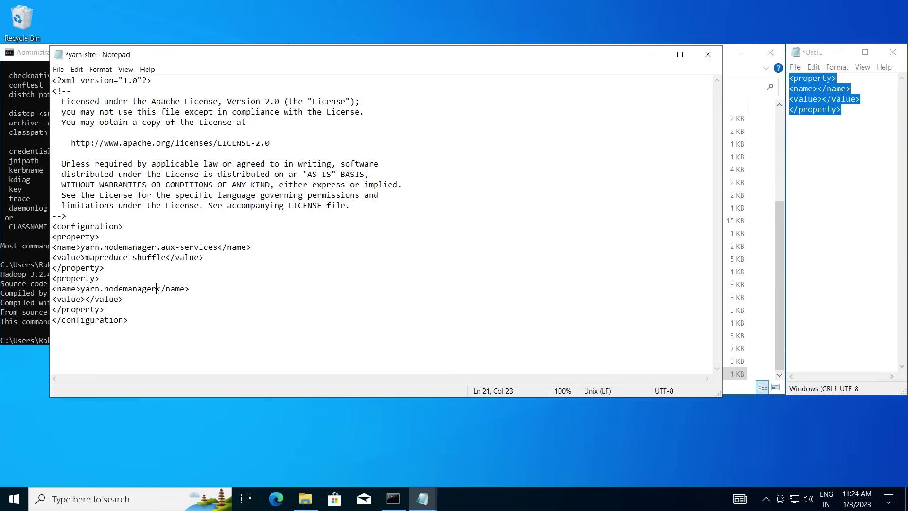
type(".auxse")
type("rvices")
type(".mapred")
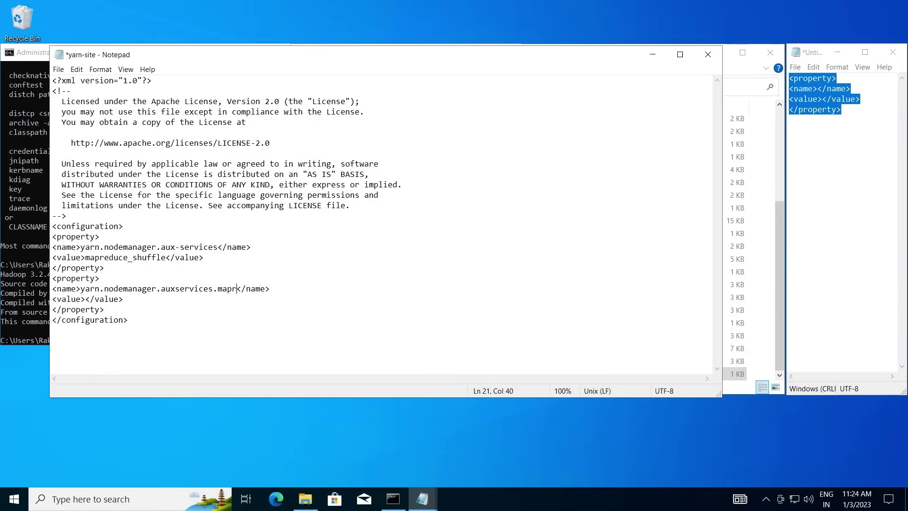
type("uce.shu")
type("ffle.cla")
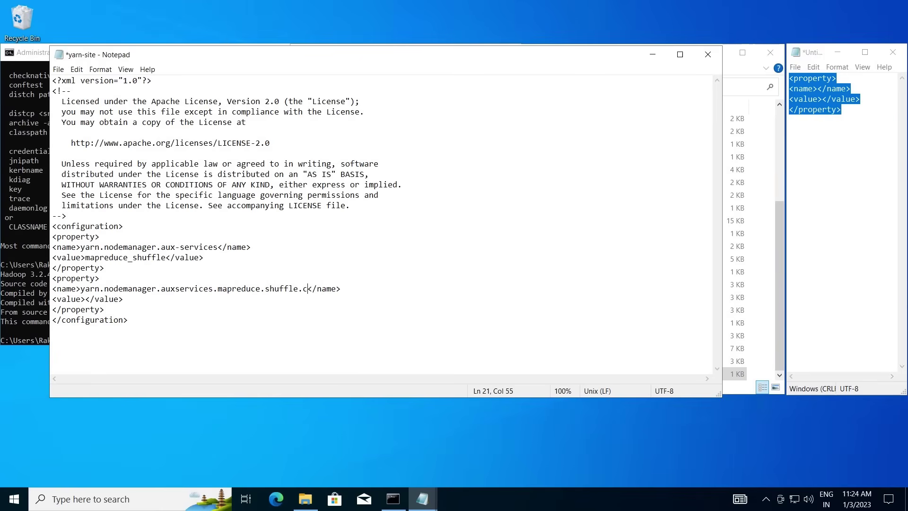
type("ss")
key("Down")
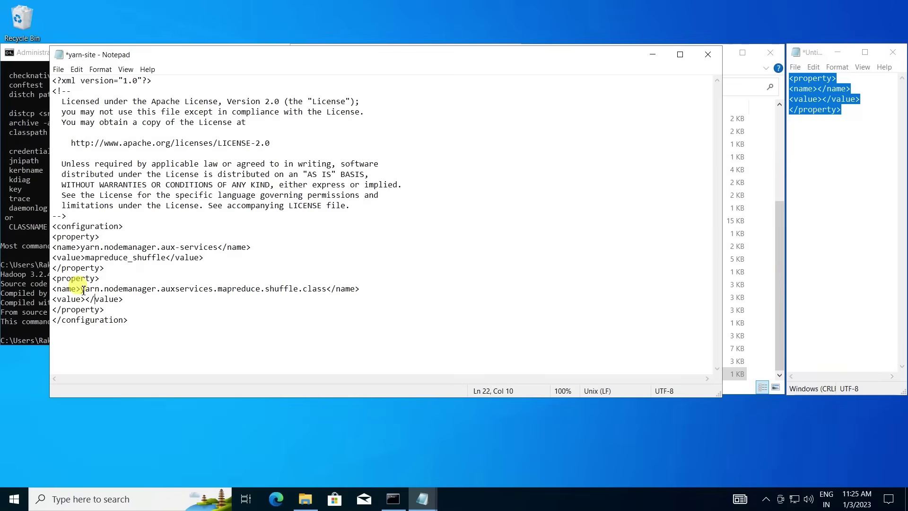
type("org.apa")
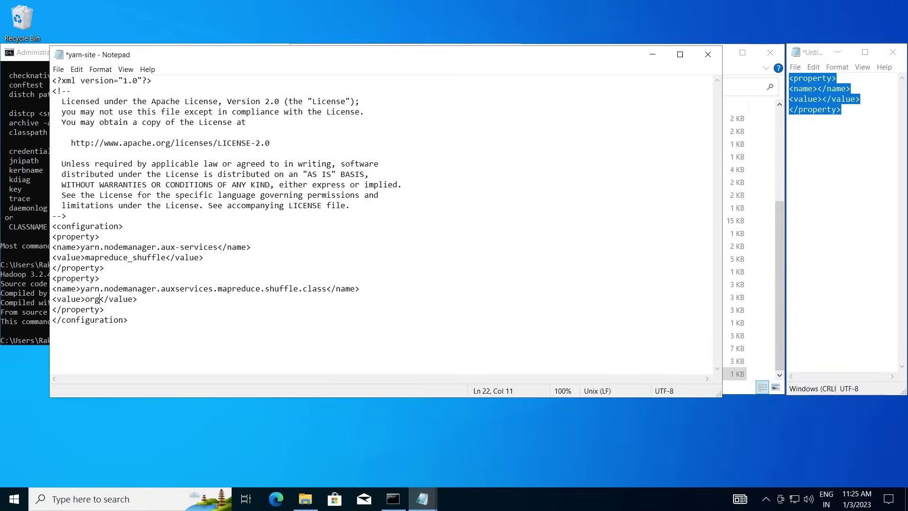
type("che.hadoop")
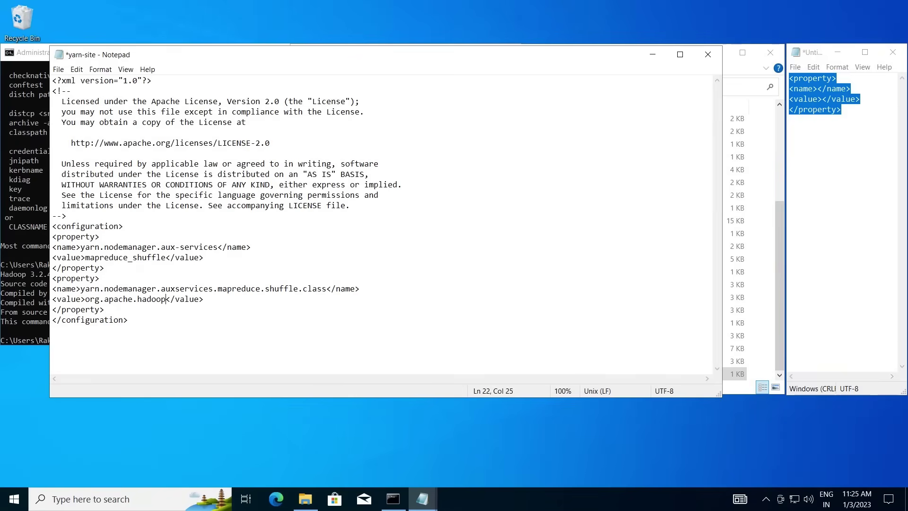
type(".mapred.Shuffle")
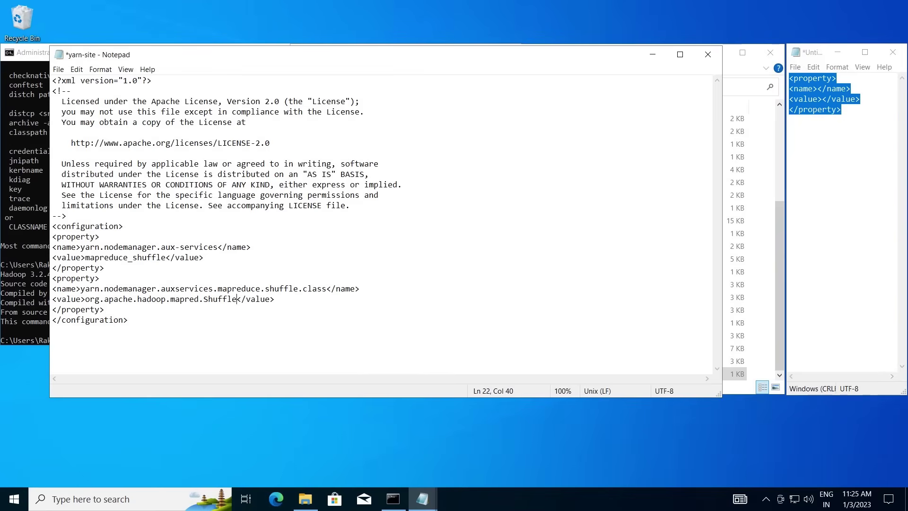
type("Handler")
key("ctrl+s")
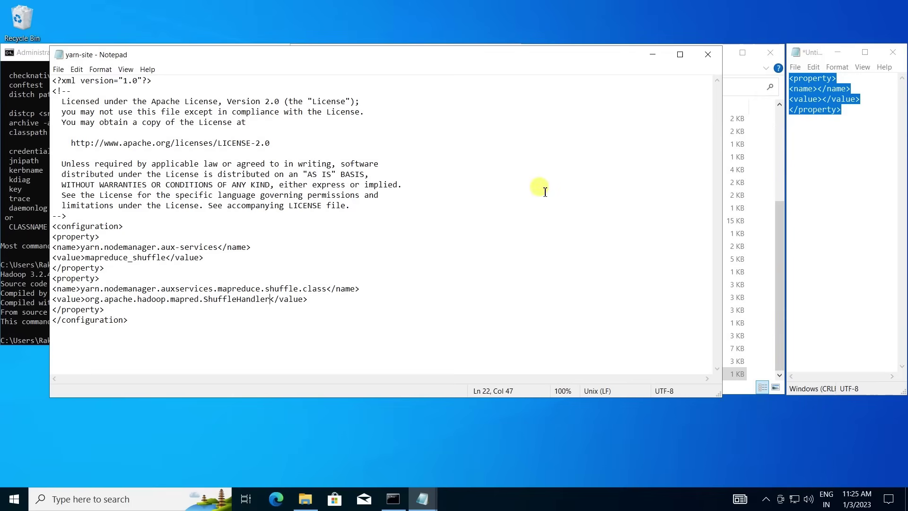
left_click(710, 54)
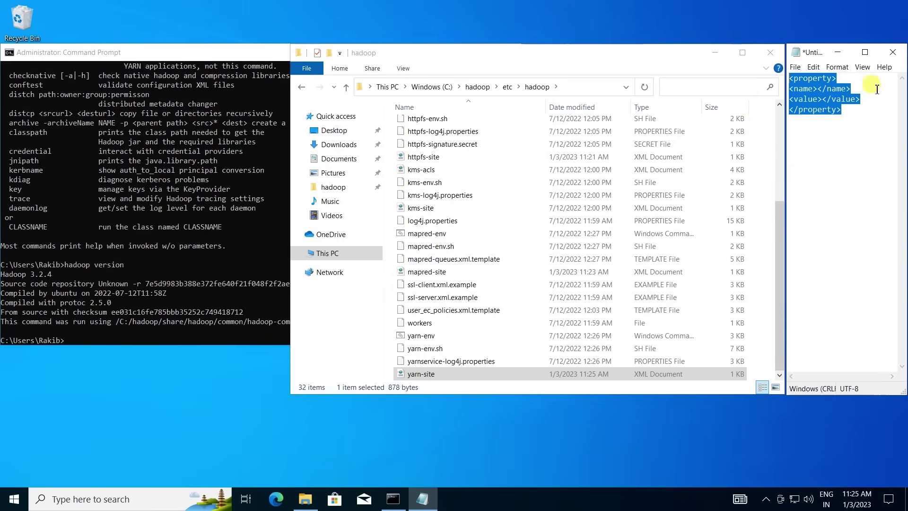
Minimize the scratch note, maximize File Explorer, and go to C:\hadoop.
left_click(847, 55)
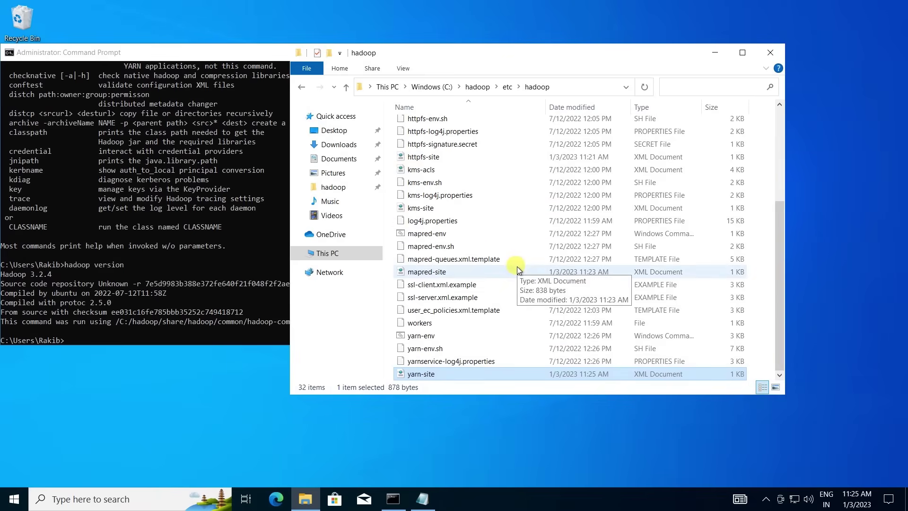
left_click(743, 53)
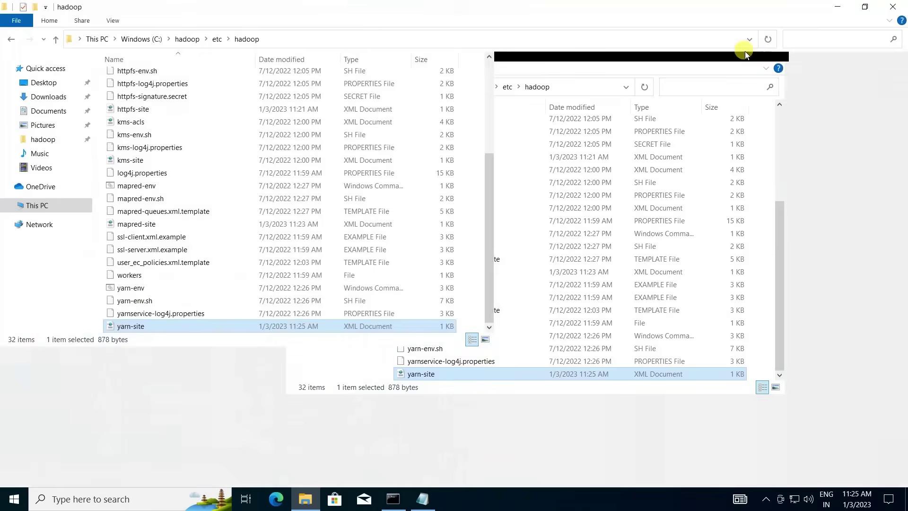
left_click(178, 39)
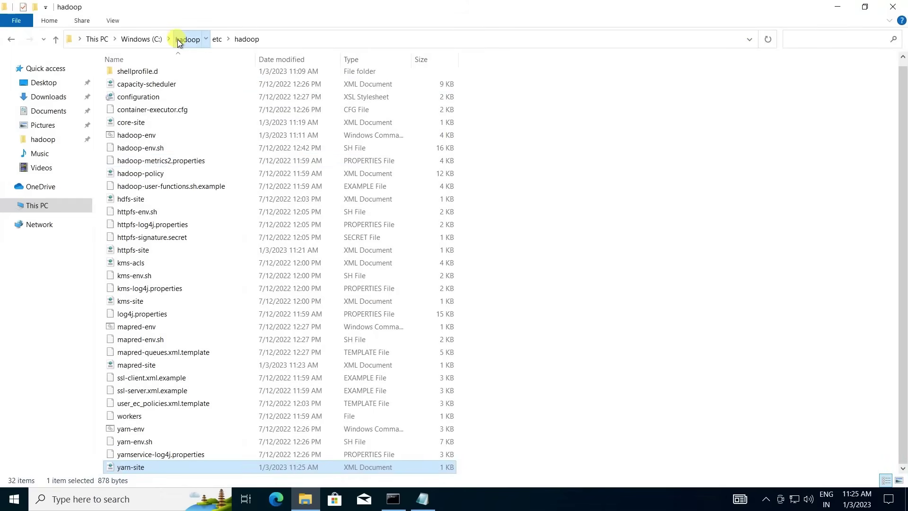
Delete the bin folder from C:\hadoop and launch Microsoft Edge.
left_click(134, 77)
right_click(134, 77)
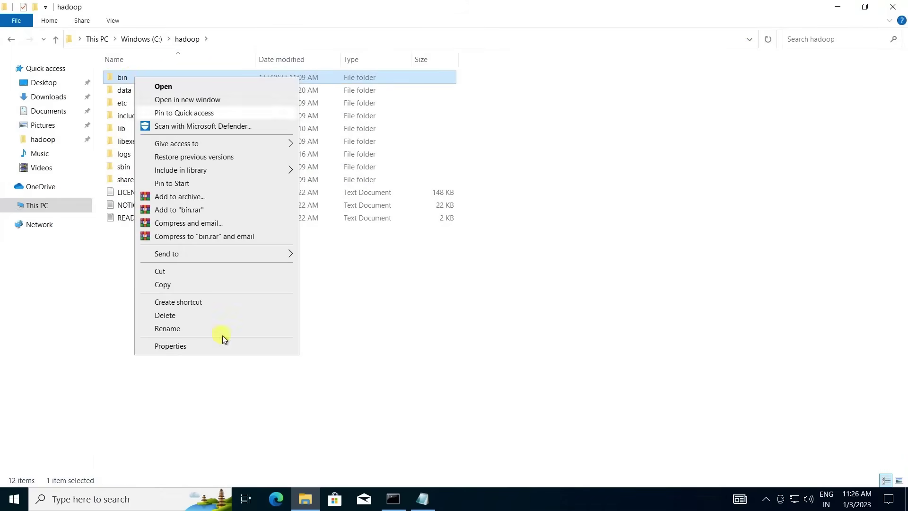
left_click(192, 316)
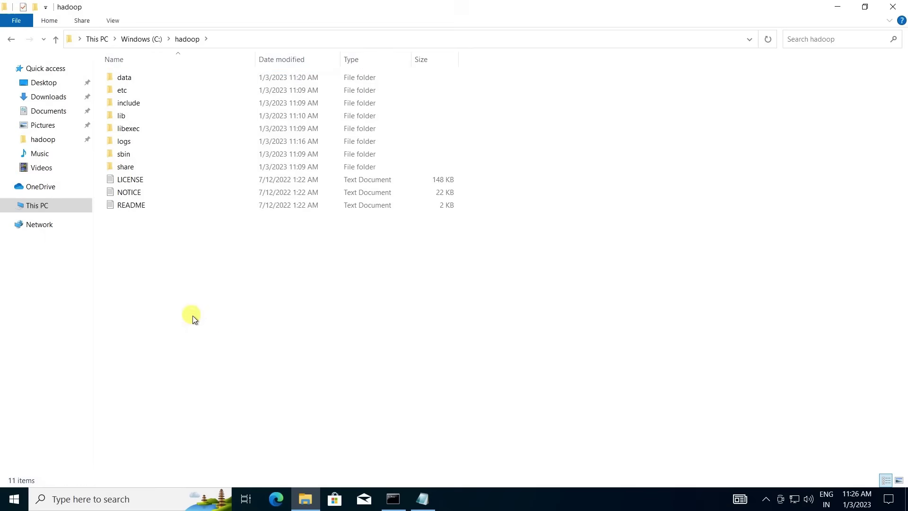
left_click(277, 499)
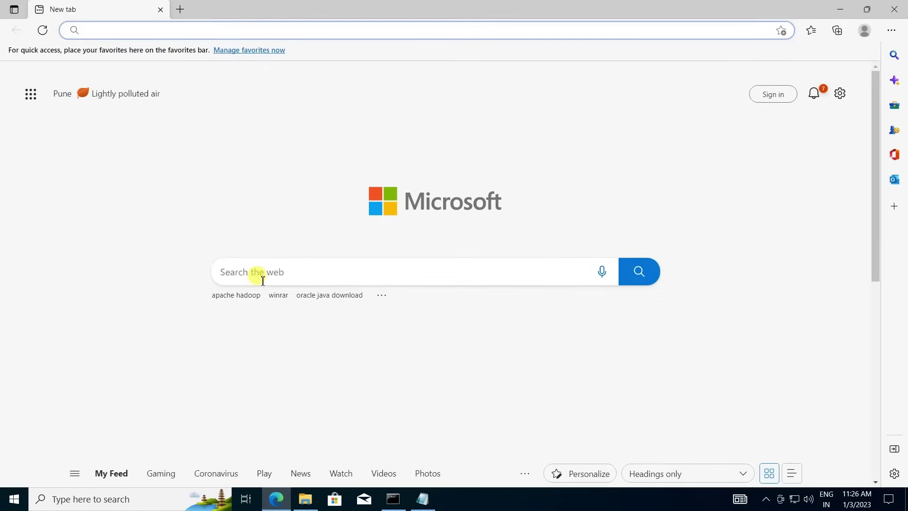
Load the pasted Google Drive link and open the downloaded hadoop3_xFixedbin.rar in WinRAR.
key("Return")
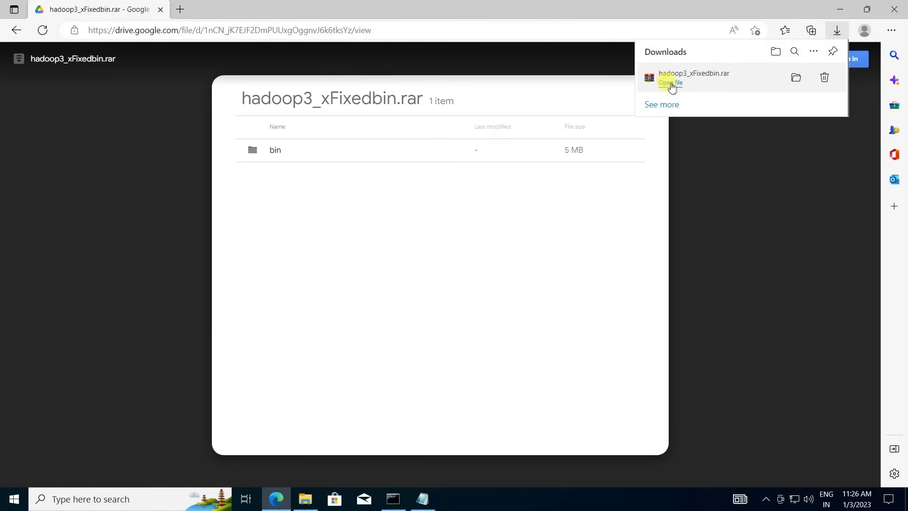
left_click(671, 84)
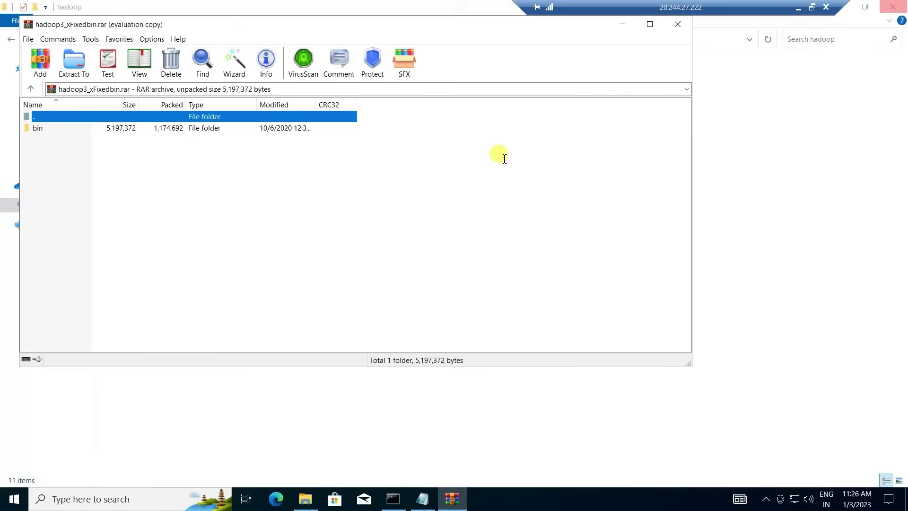
Copy the archive's bin folder into C:\hadoop and run winutils, which reports MSVCR120.dll missing.
left_click_drag(251, 26, 533, 119)
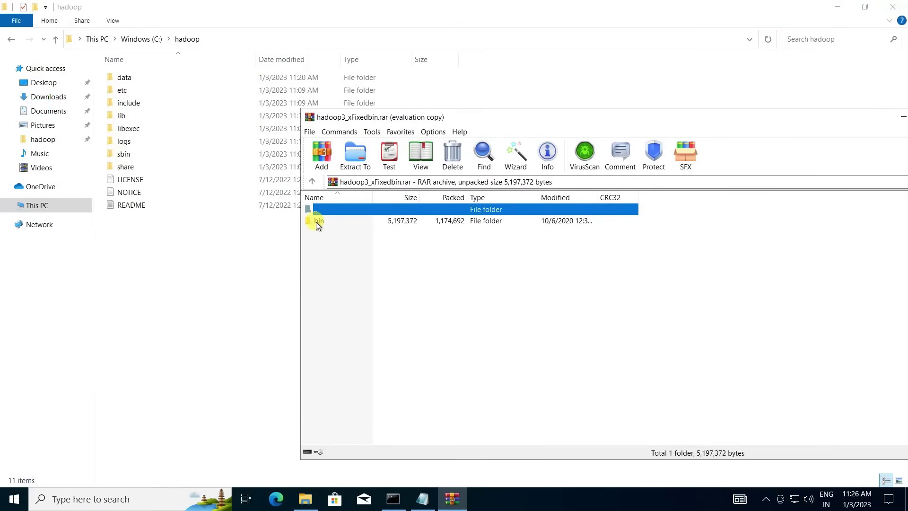
left_click_drag(316, 220, 169, 269)
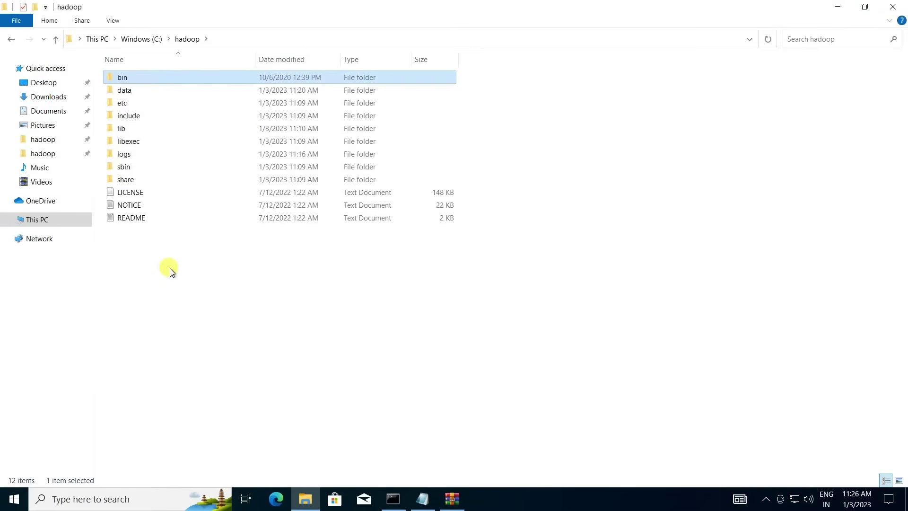
double_click(150, 76)
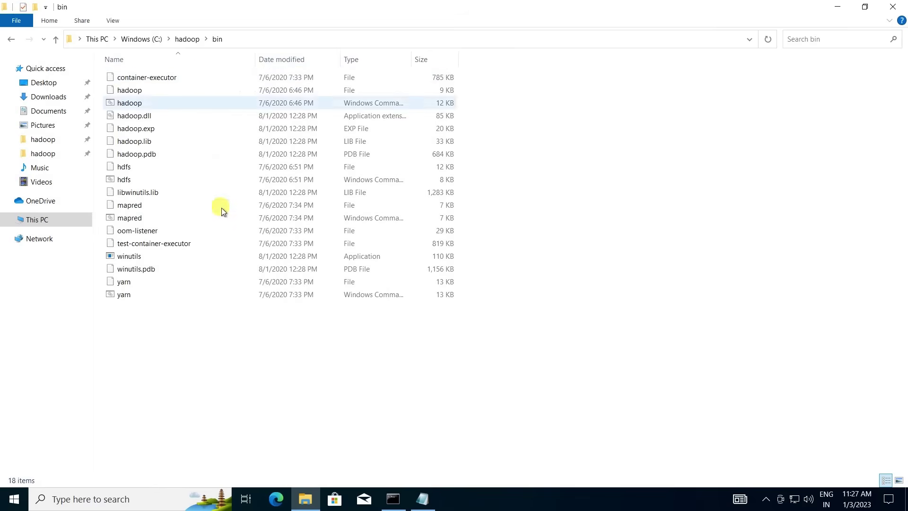
double_click(129, 256)
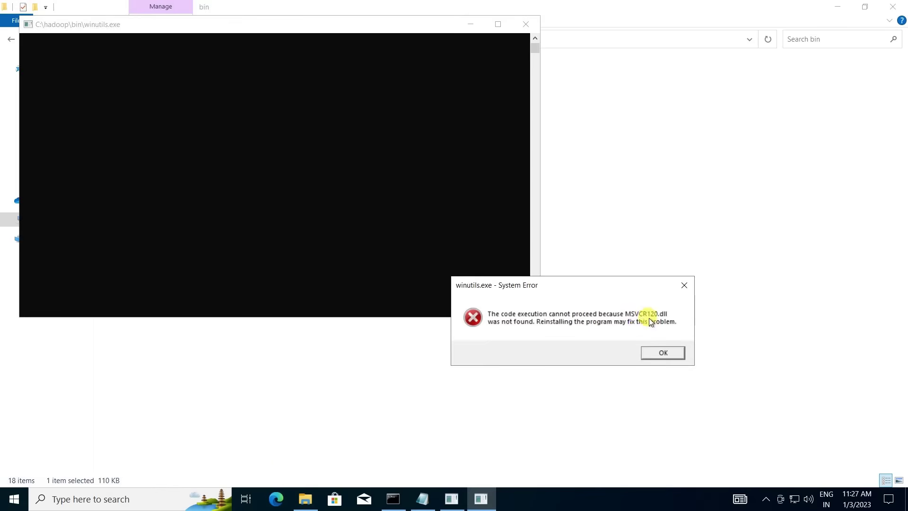
left_click(278, 499)
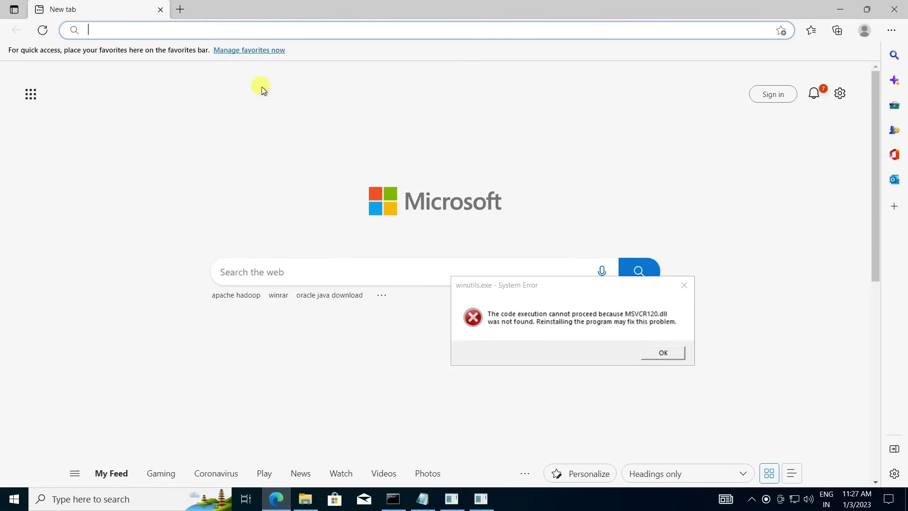
Search Bing for the MSVCR120 dll download and dismiss the winutils missing-dll error.
type("MSV")
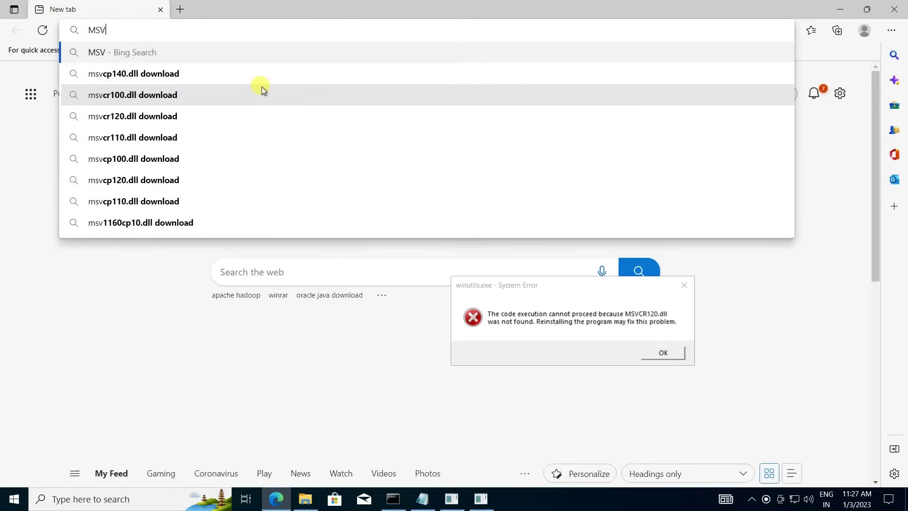
type("CR120")
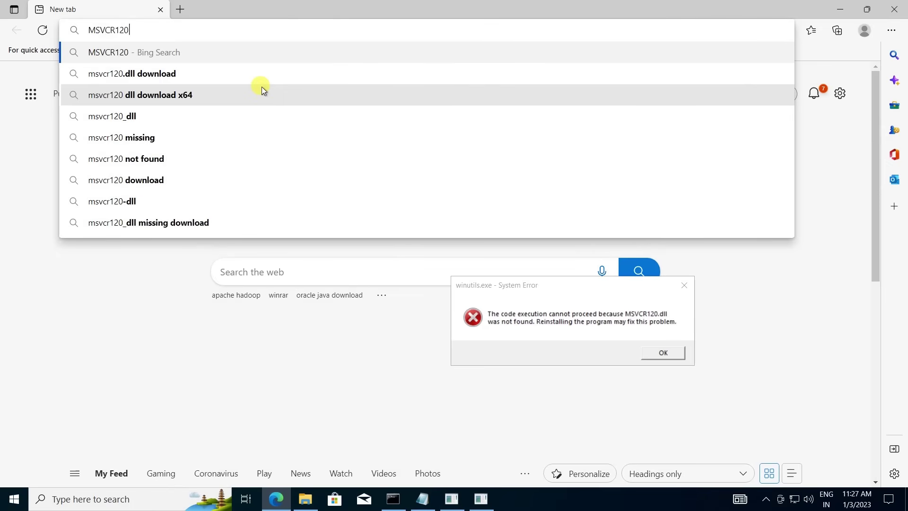
left_click(211, 71)
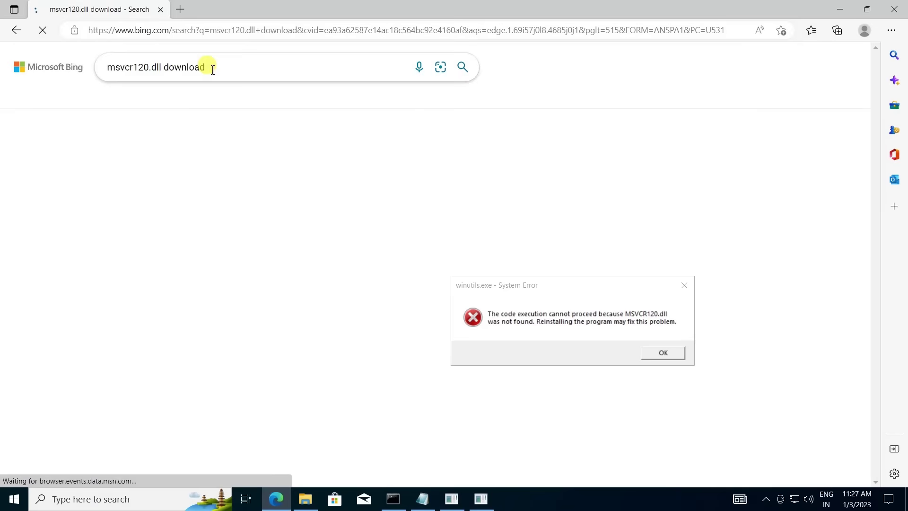
left_click(677, 356)
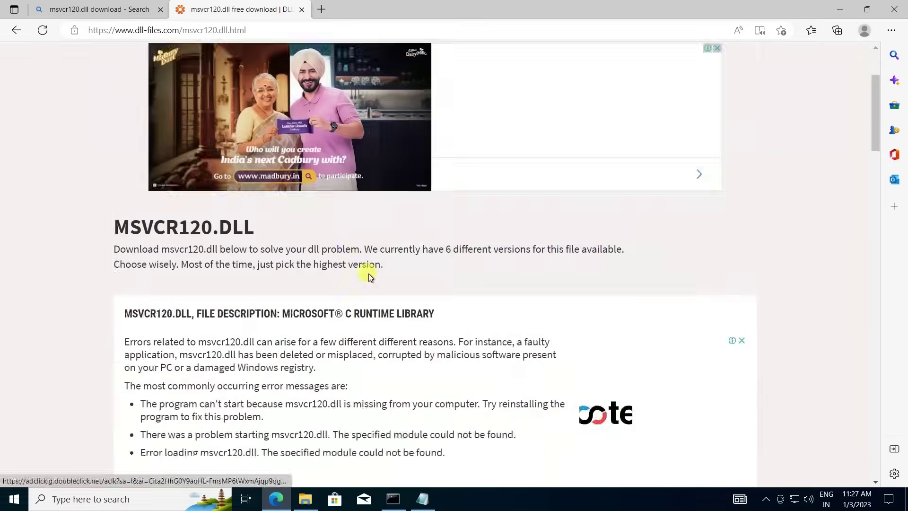
Download the 64-bit msvcr120.dll from dll-files.com, closing the advertisement.
scroll(368, 273, "down", 8)
scroll(368, 273, "down", 4)
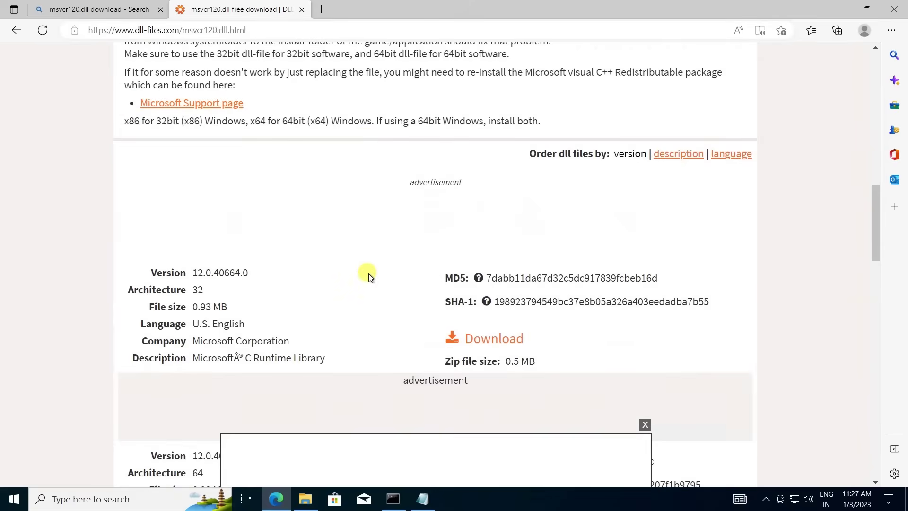
scroll(368, 274, "down", 5)
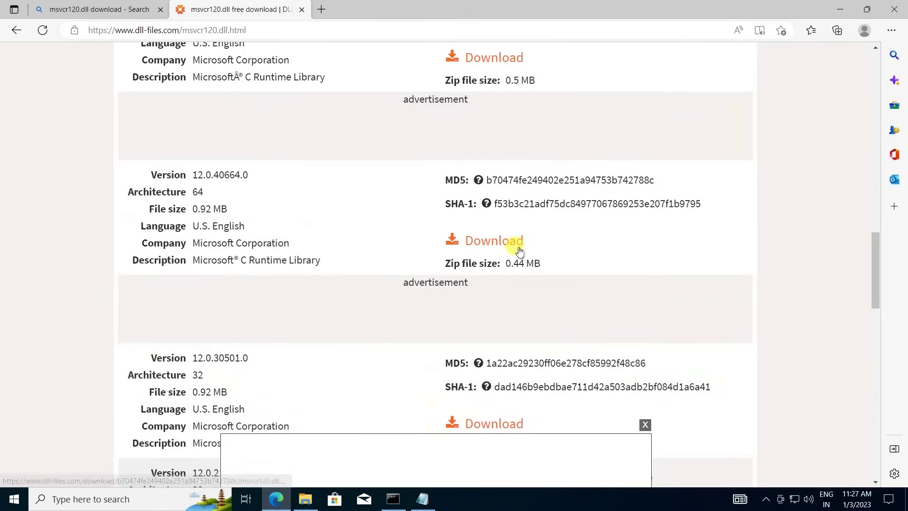
left_click(499, 242)
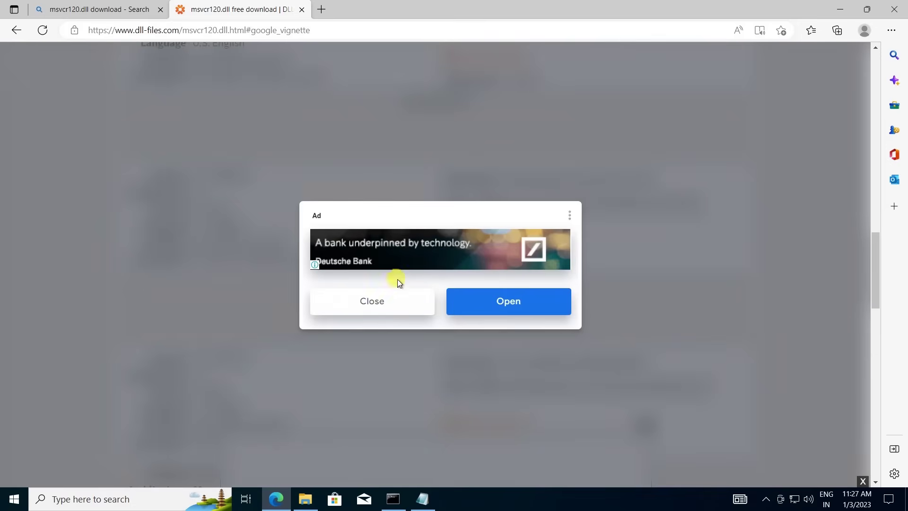
left_click(381, 303)
scroll(381, 302, "down", 3)
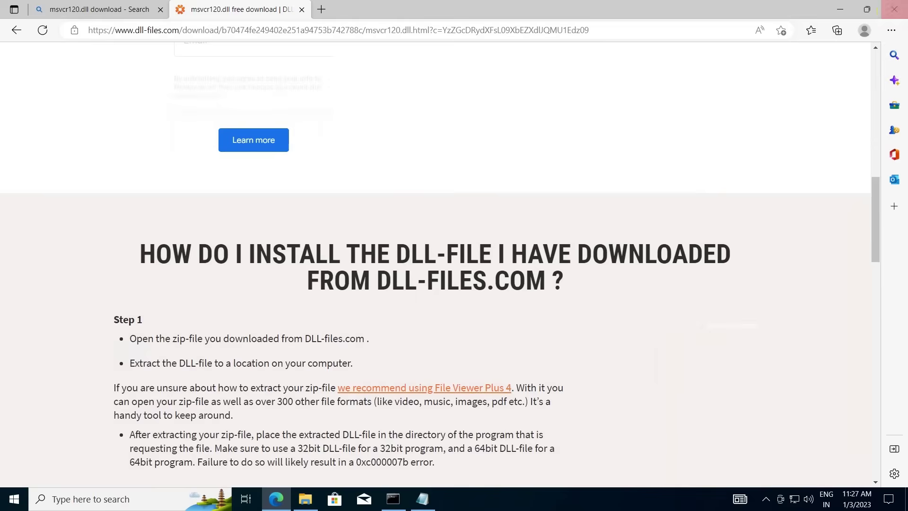
left_click(840, 9)
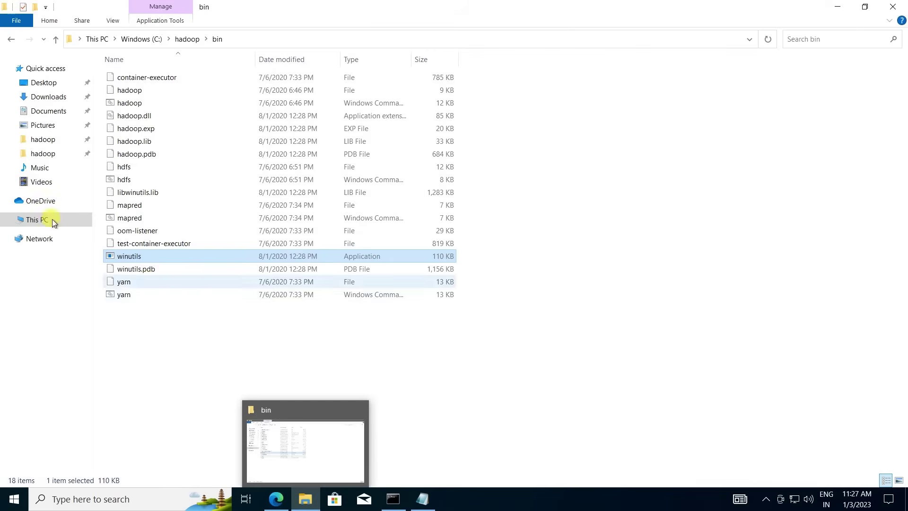
Copy msvcr120.dll from the msvcr120.zip archive into C:\Windows\System32.
left_click(42, 96)
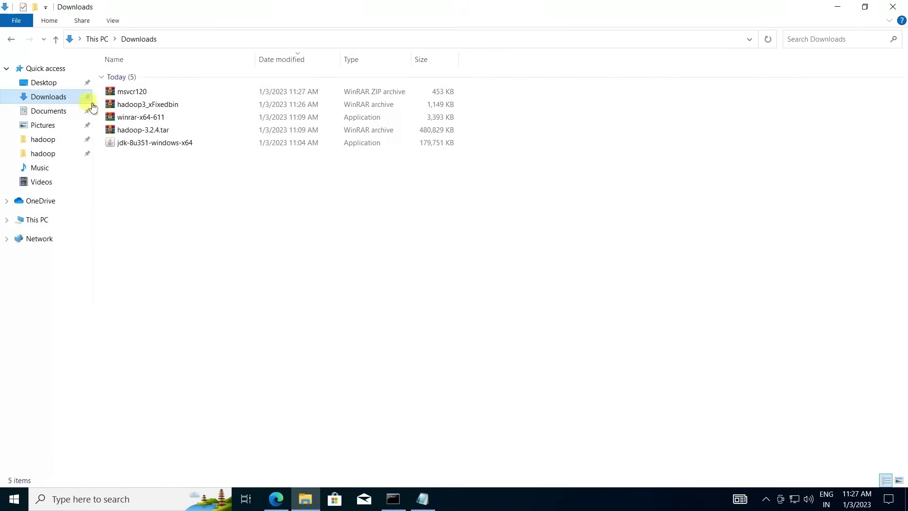
double_click(142, 91)
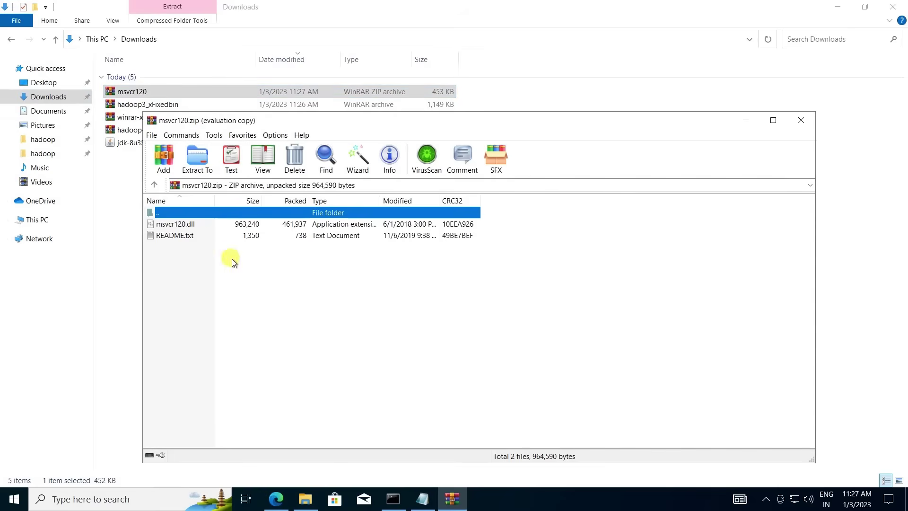
left_click(38, 220)
double_click(172, 156)
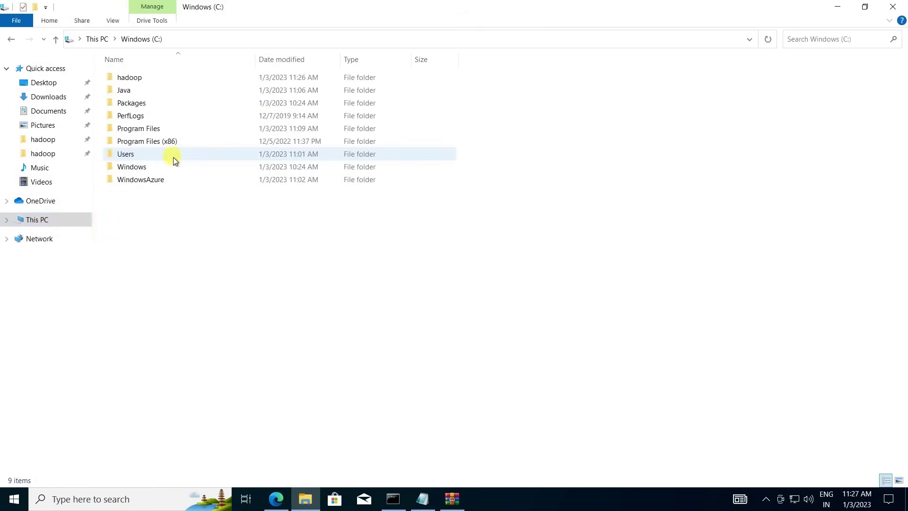
double_click(132, 167)
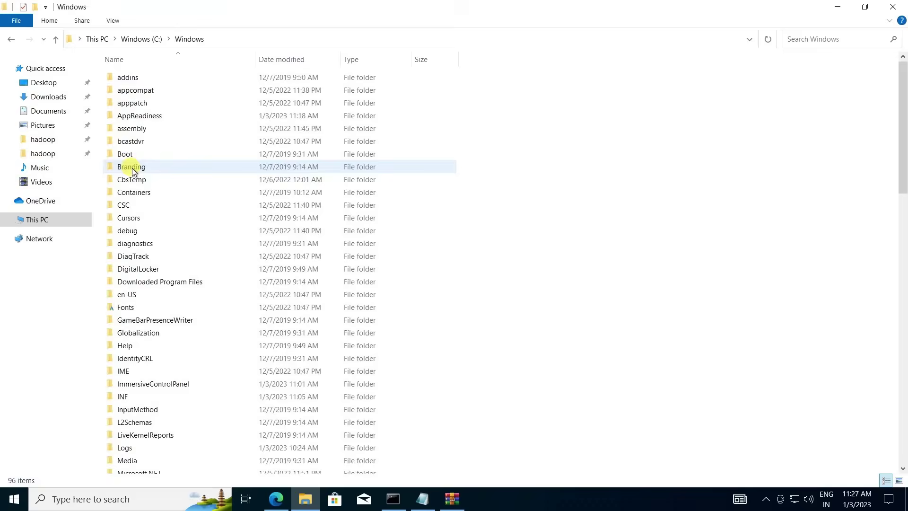
scroll(153, 438, "down", 7)
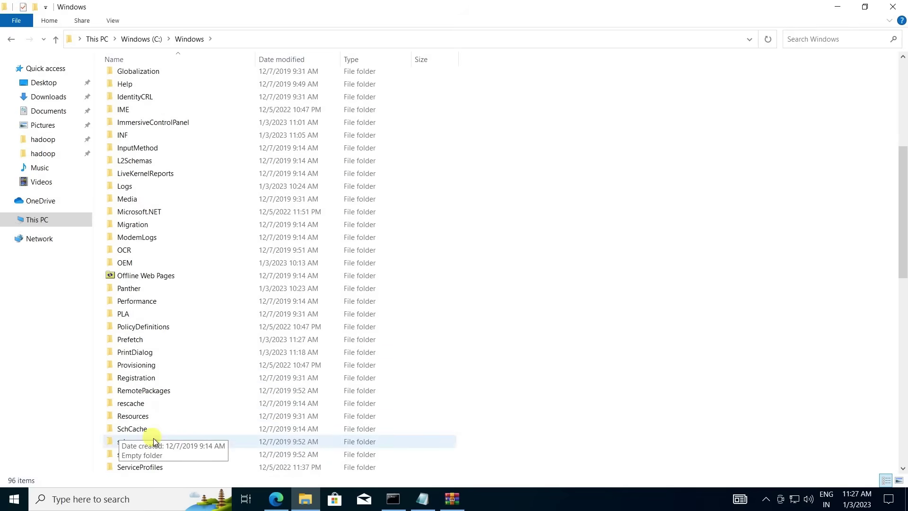
scroll(153, 438, "down", 5)
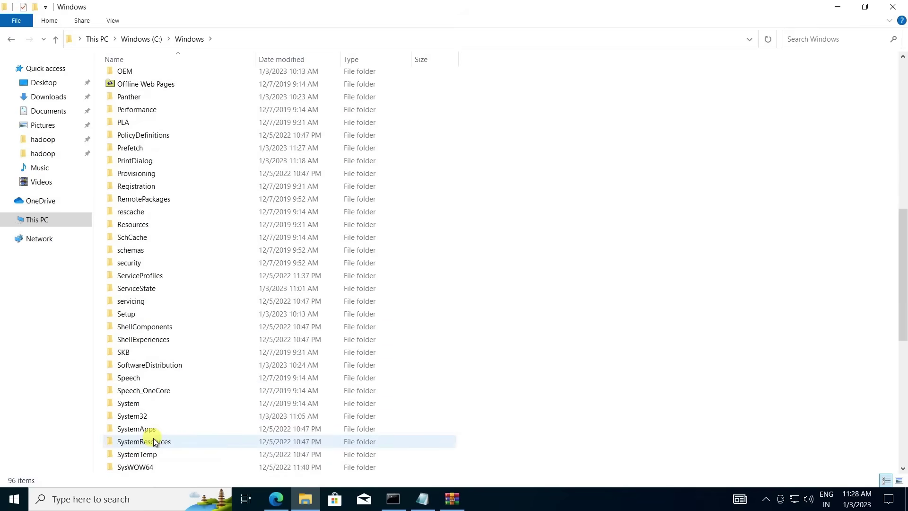
double_click(144, 417)
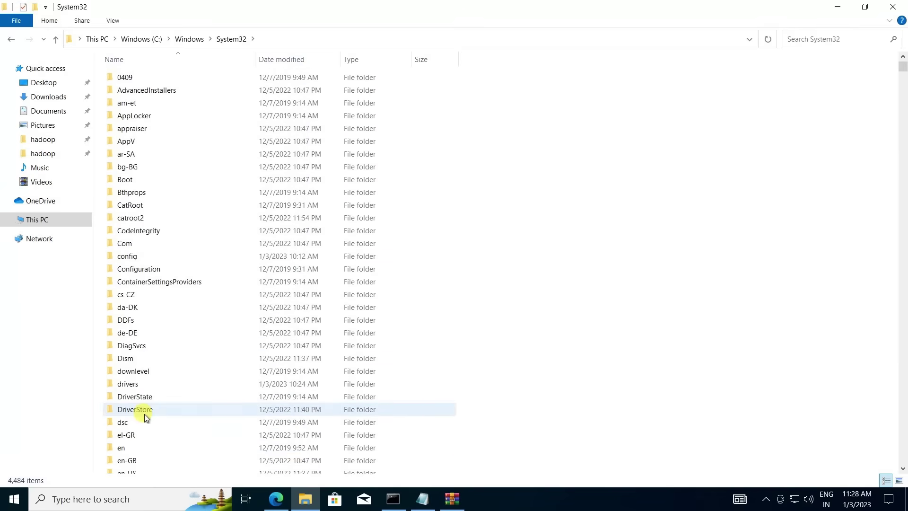
left_click(446, 493)
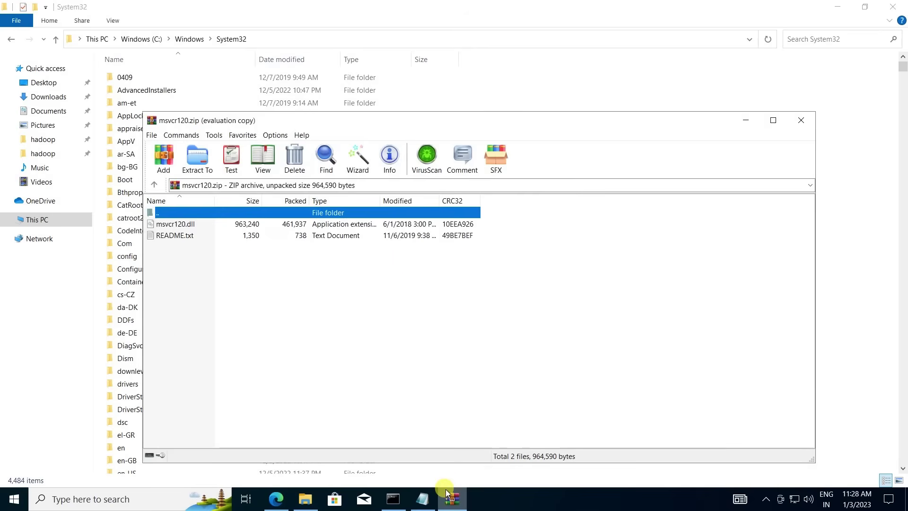
left_click(166, 226)
left_click_drag(166, 226, 841, 312)
Browse to C:\hadoop\bin, select winutils, and minimize File Explorer.
left_click(37, 219)
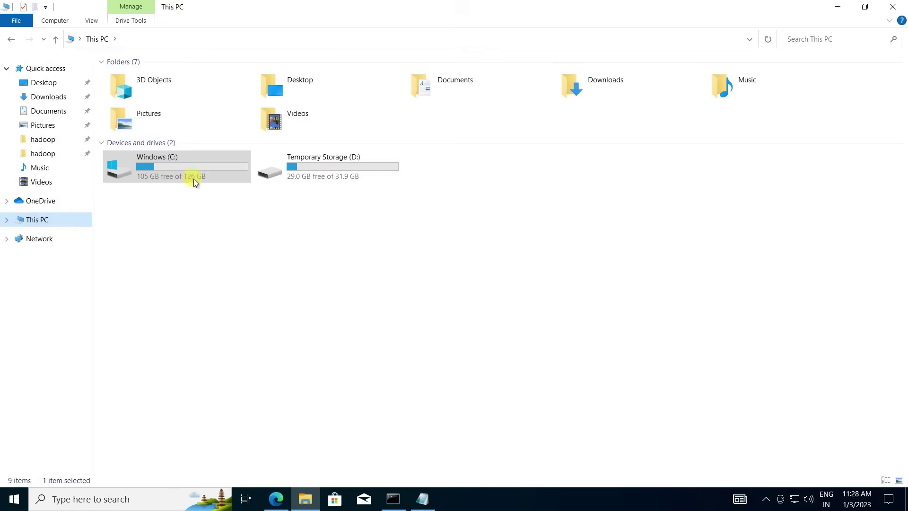
double_click(189, 172)
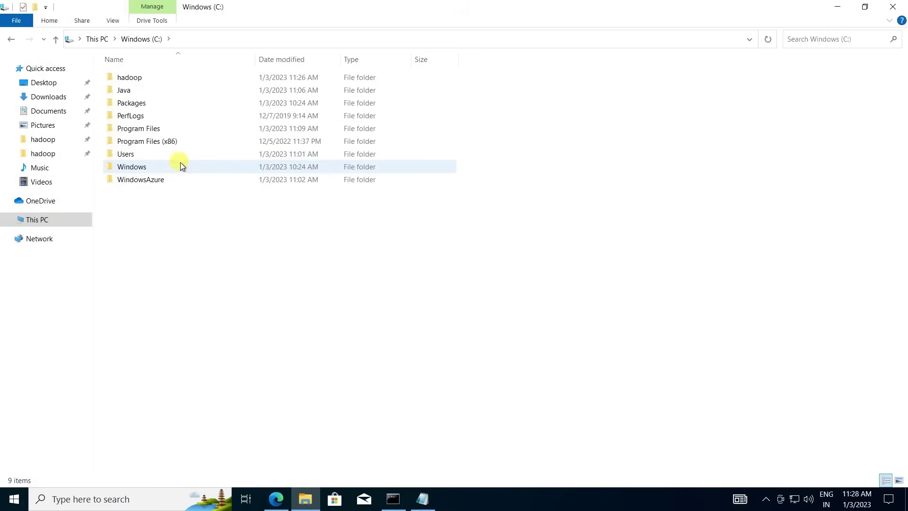
double_click(153, 79)
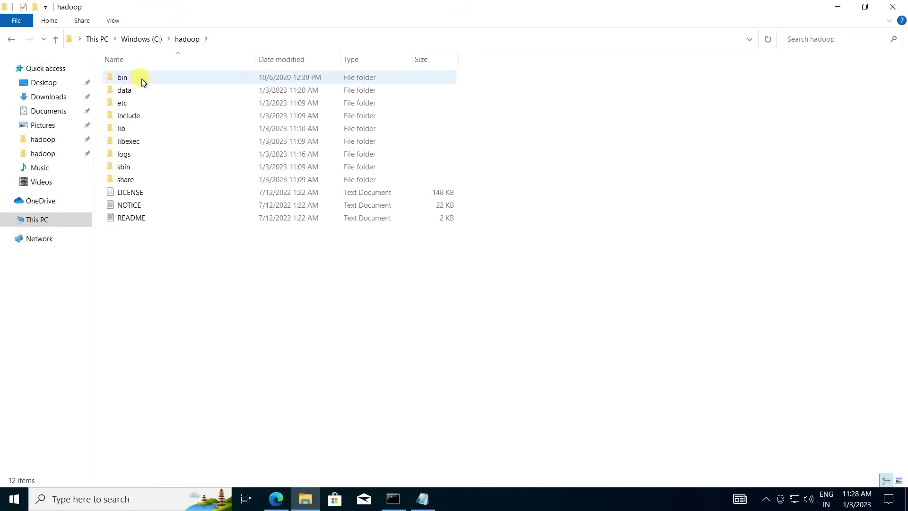
double_click(140, 79)
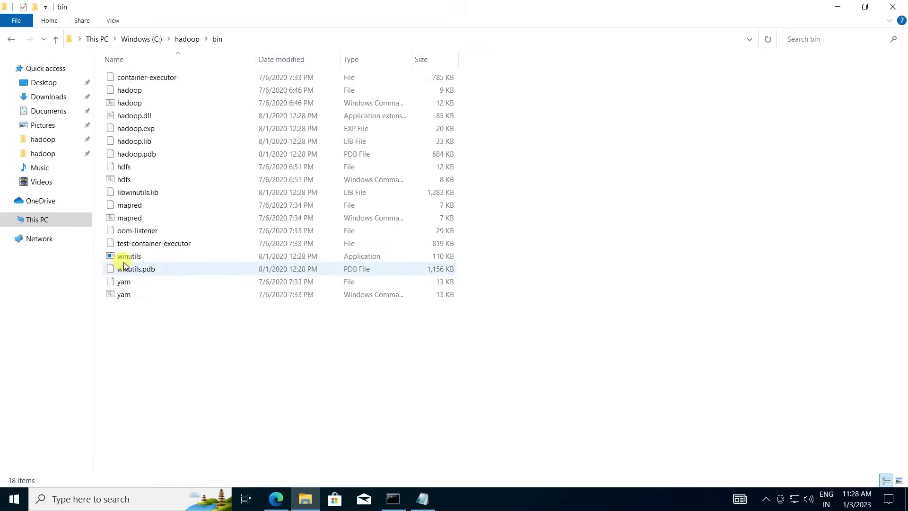
left_click(125, 257)
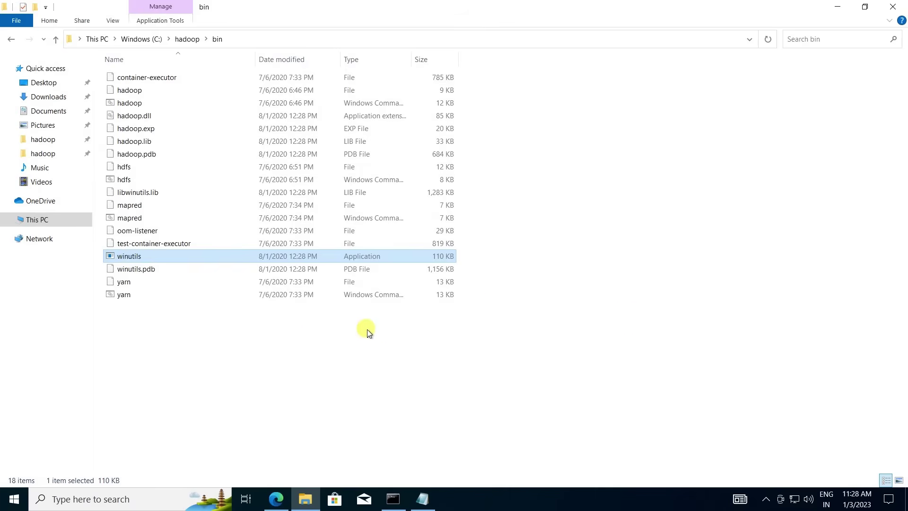
mouse_move(844, 5)
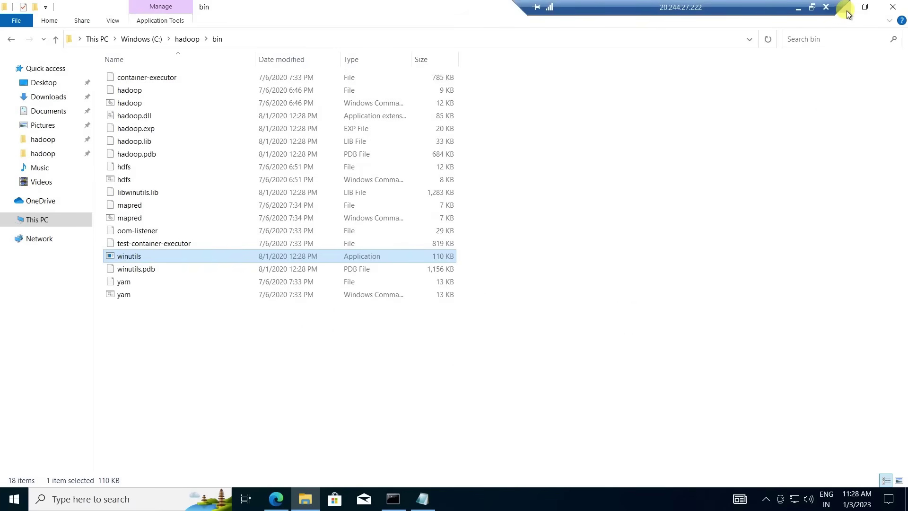
left_click(846, 11)
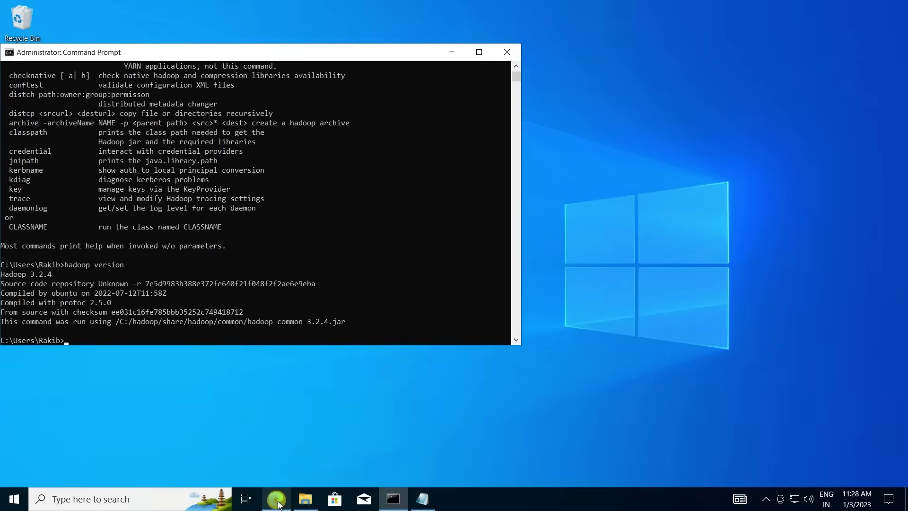
Search msvc-170 and download the X64 Visual C++ Redistributable from the Microsoft Learn page.
left_click(276, 499)
left_click(180, 9)
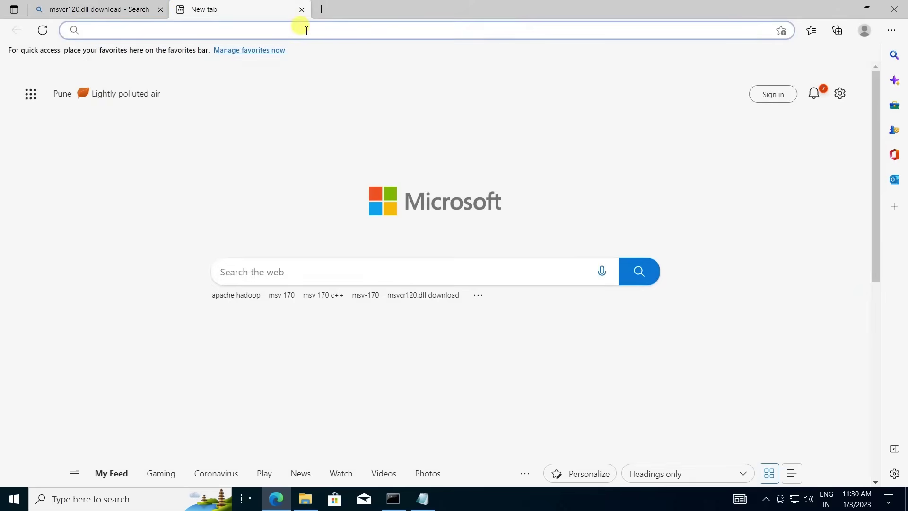
type("msvc")
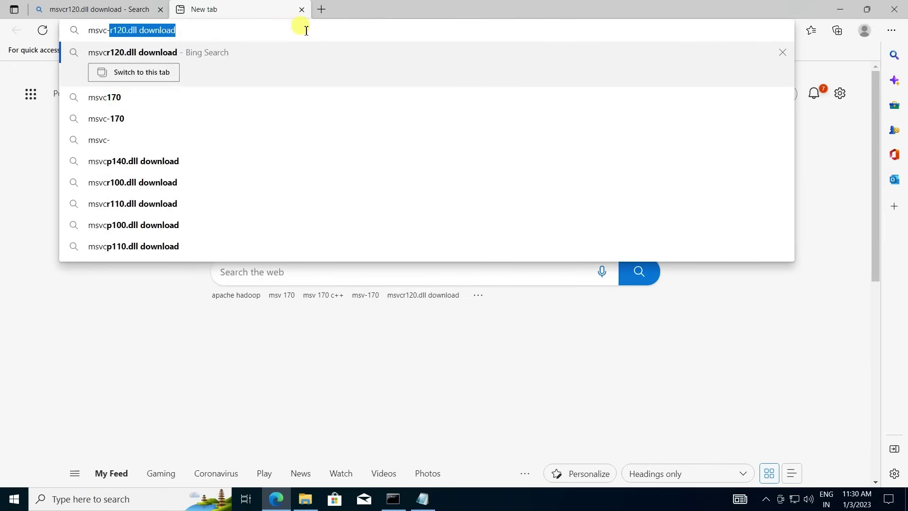
type("-170")
key("Return")
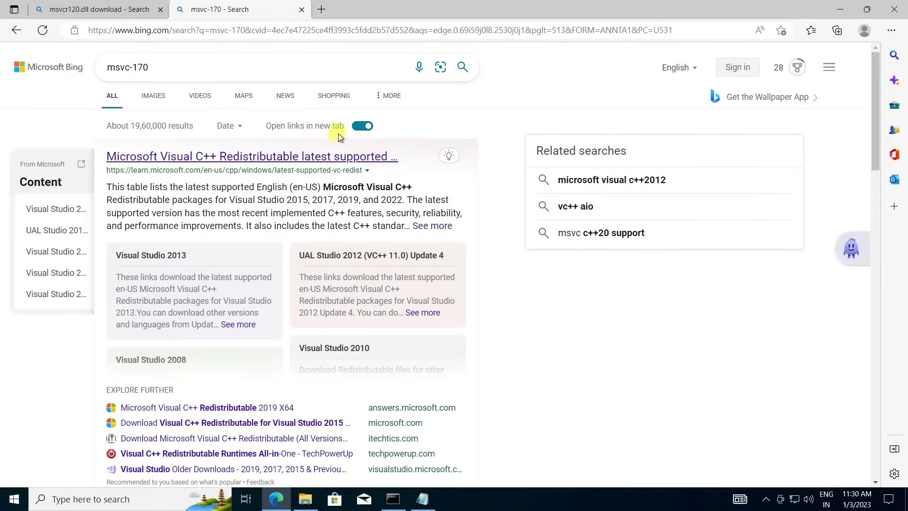
left_click(204, 157)
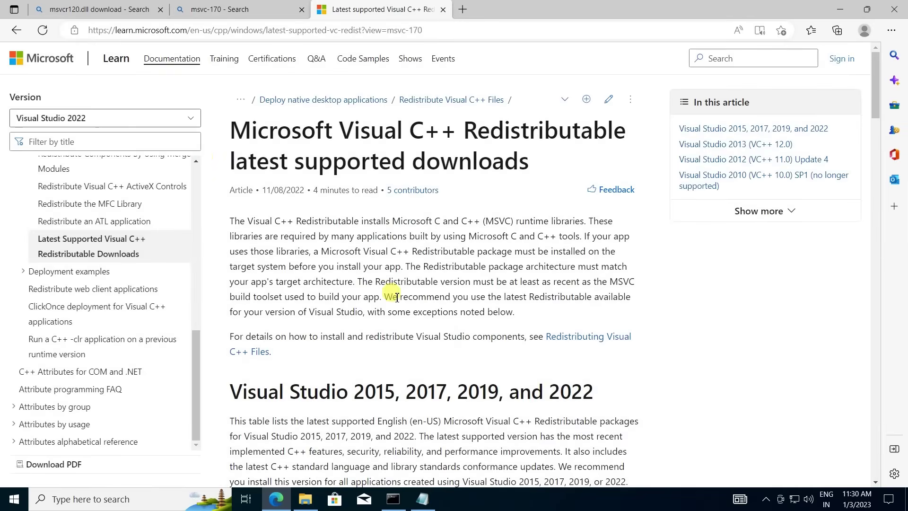
scroll(407, 162, "down", 1)
scroll(408, 162, "down", 3)
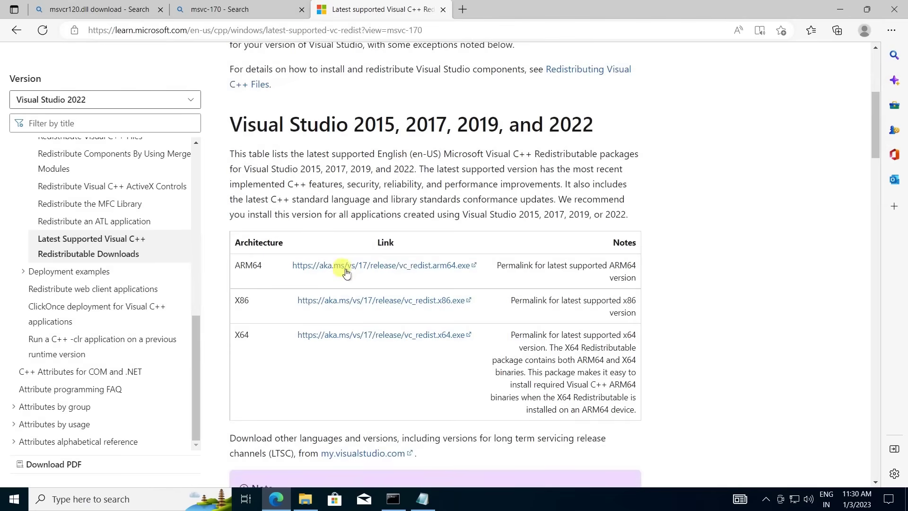
left_click(379, 336)
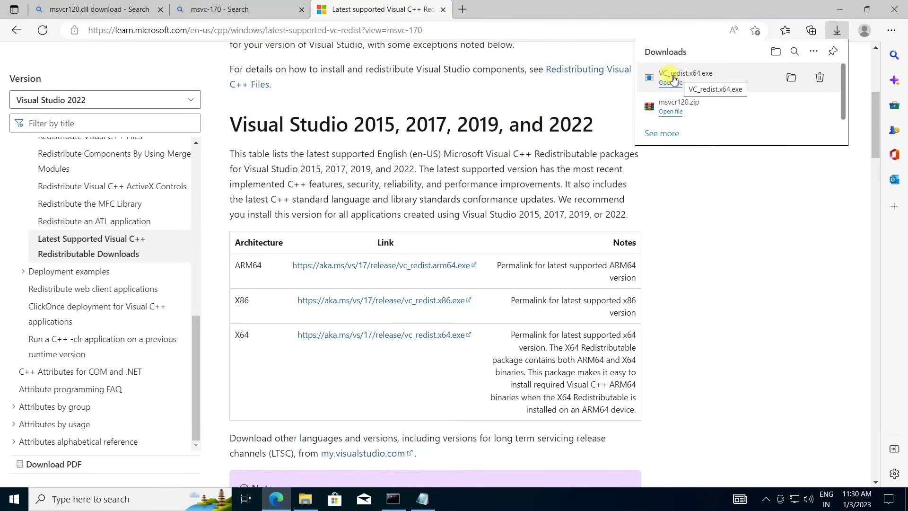
Install VC_redist.x64.exe (14.34.31931), then close the extra Edge tabs.
left_click(671, 83)
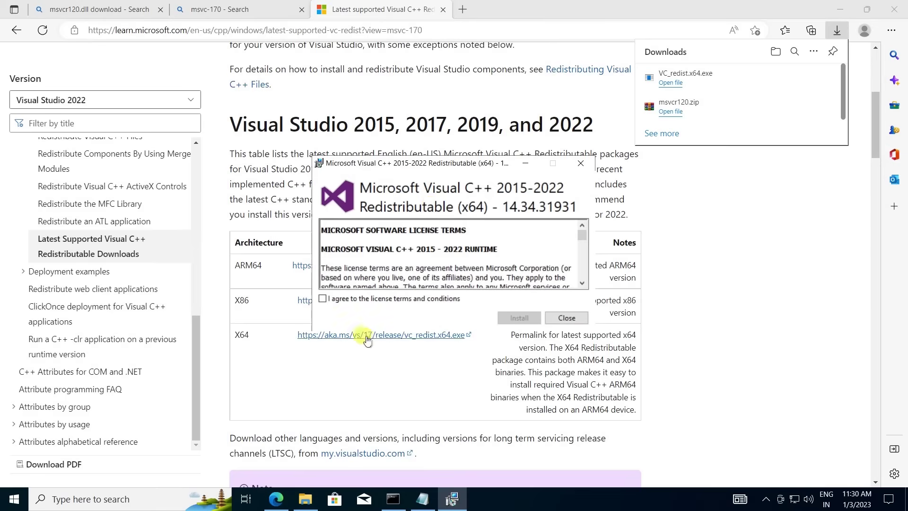
left_click(323, 298)
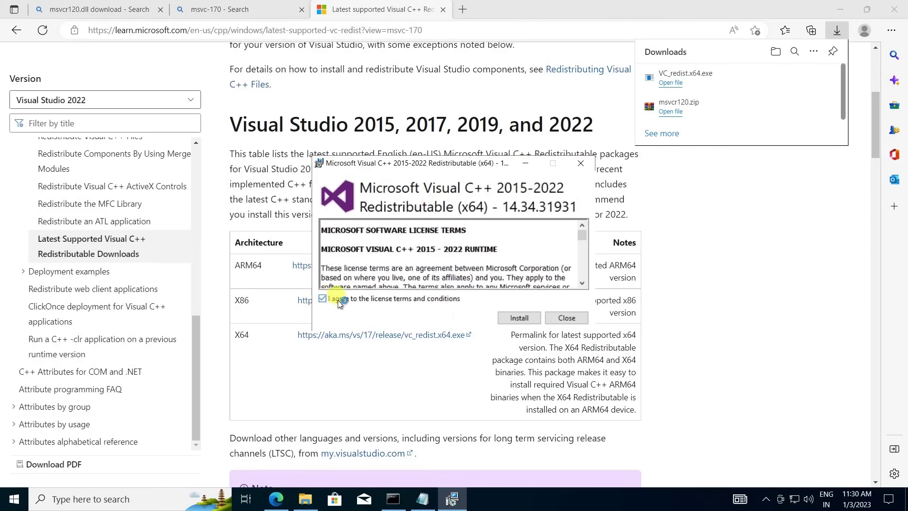
left_click(520, 320)
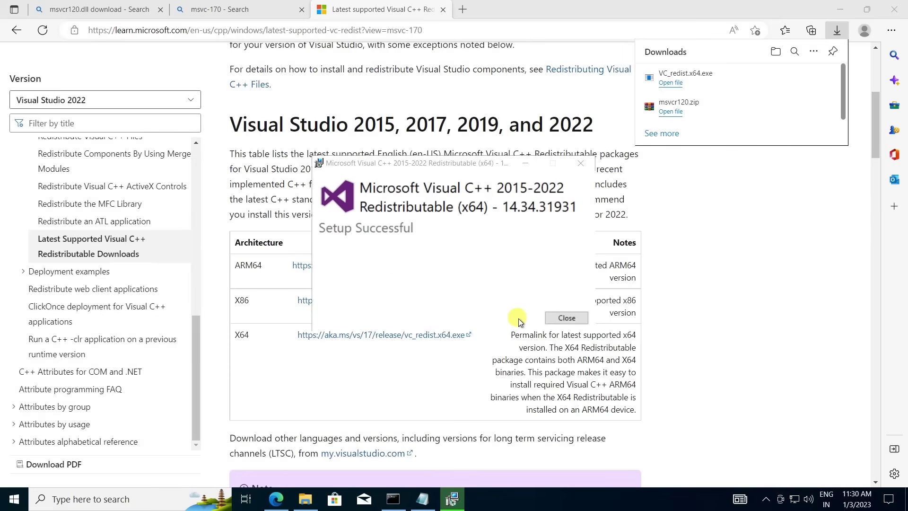
left_click(571, 316)
left_click(443, 9)
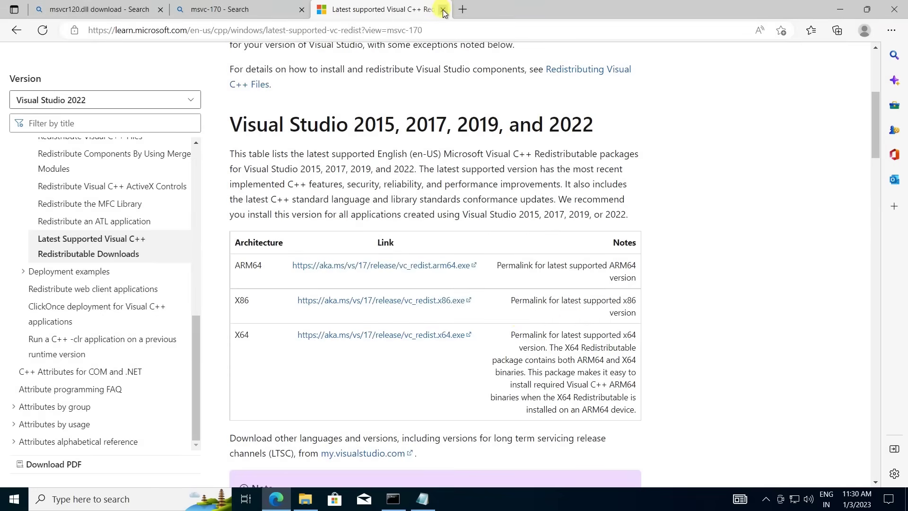
left_click(302, 11)
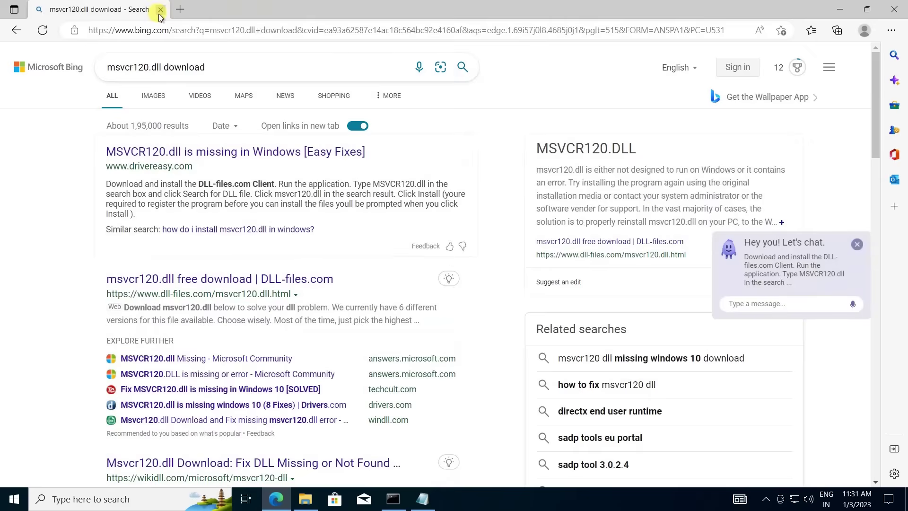
left_click(108, 500)
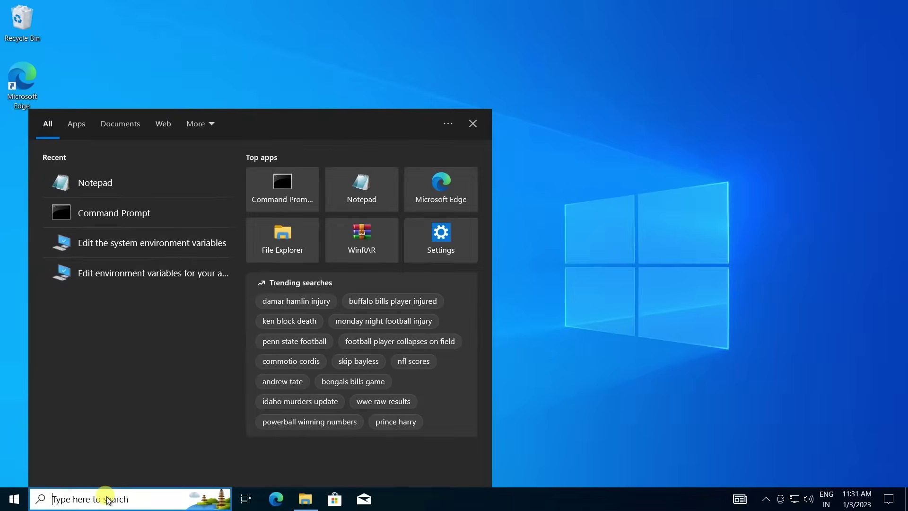
Run hdfs namenode -format in an administrator Command Prompt and review the successful format output.
type("cmd")
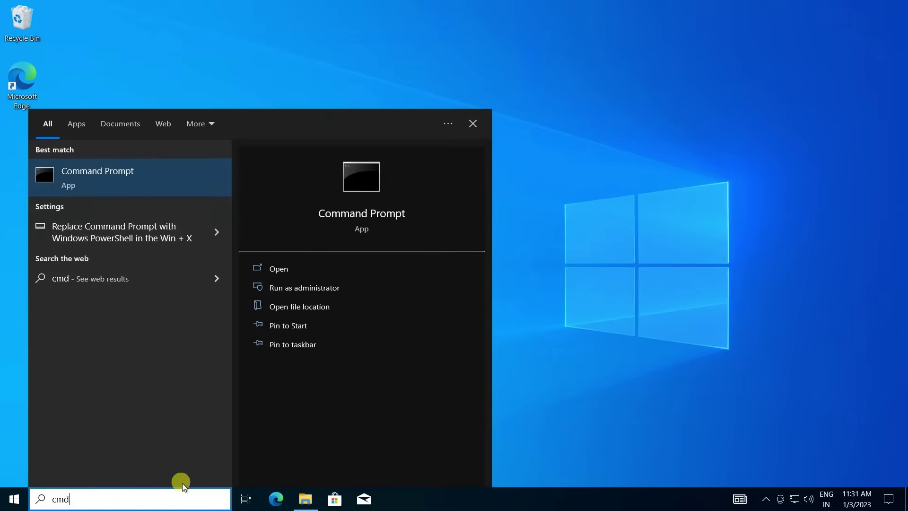
left_click(307, 289)
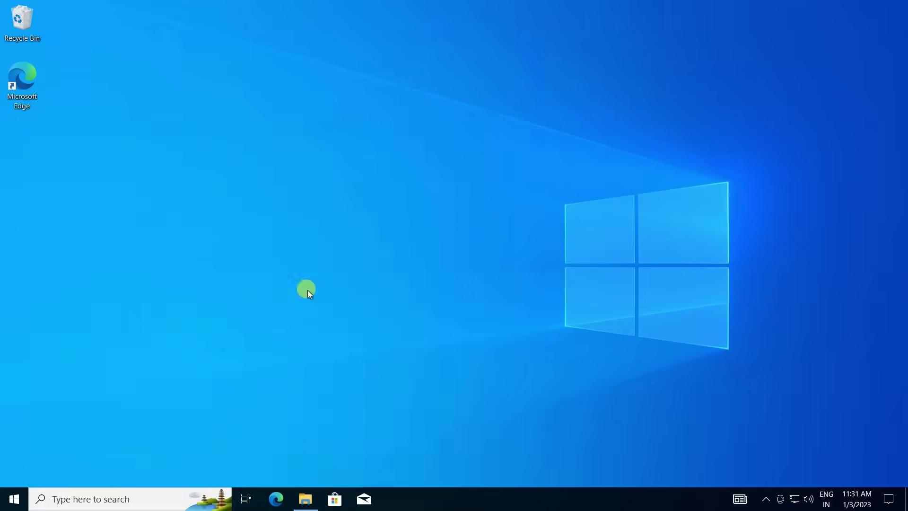
type("hdfs ")
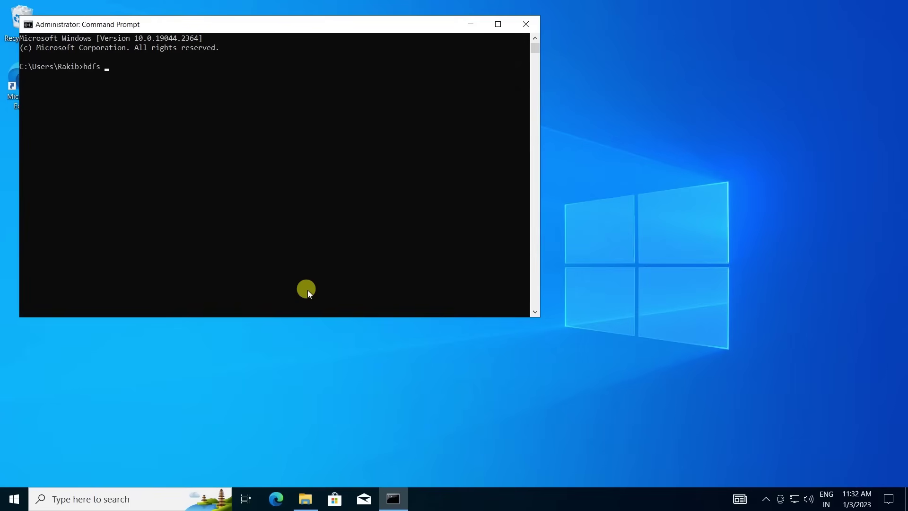
type("namenode -format")
key("Return")
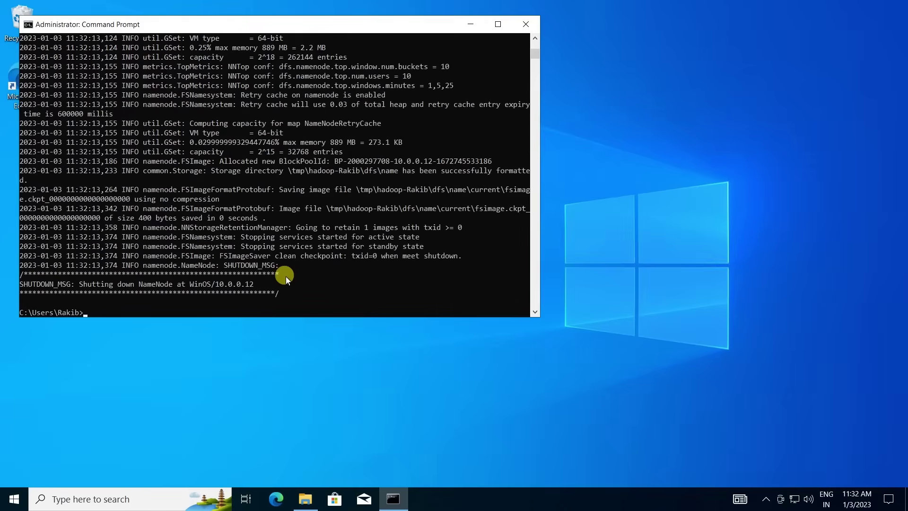
type("6666666")
left_click(498, 24)
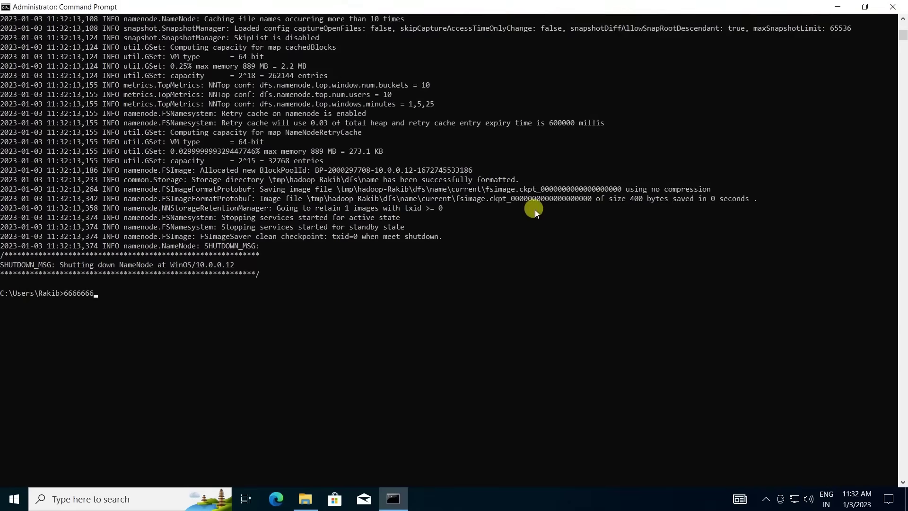
scroll(468, 218, "up", 1)
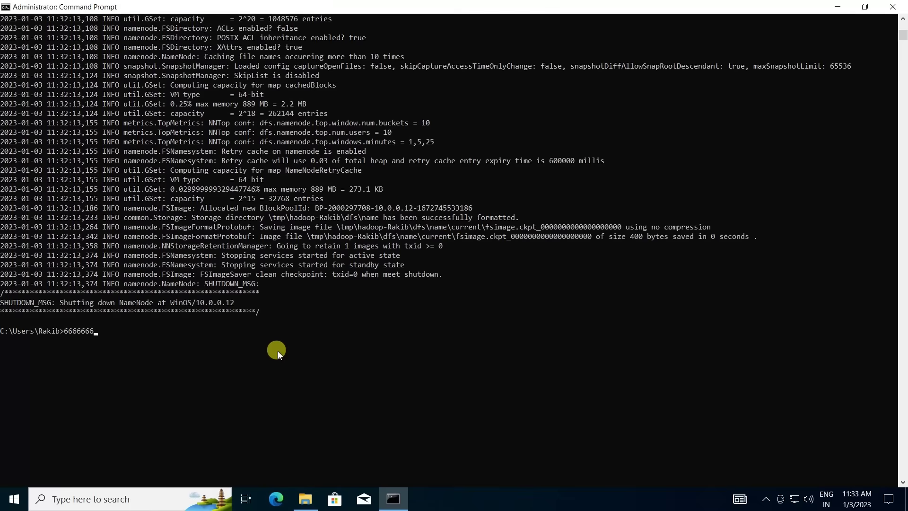
Change to C:\hadoop\sbin and launch the HDFS daemons with start-dfs.cmd.
key("BackSpace")
key("BackSpace")
key("BackSpace")
key("BackSpace")
key("BackSpace")
key("BackSpace")
key("BackSpace")
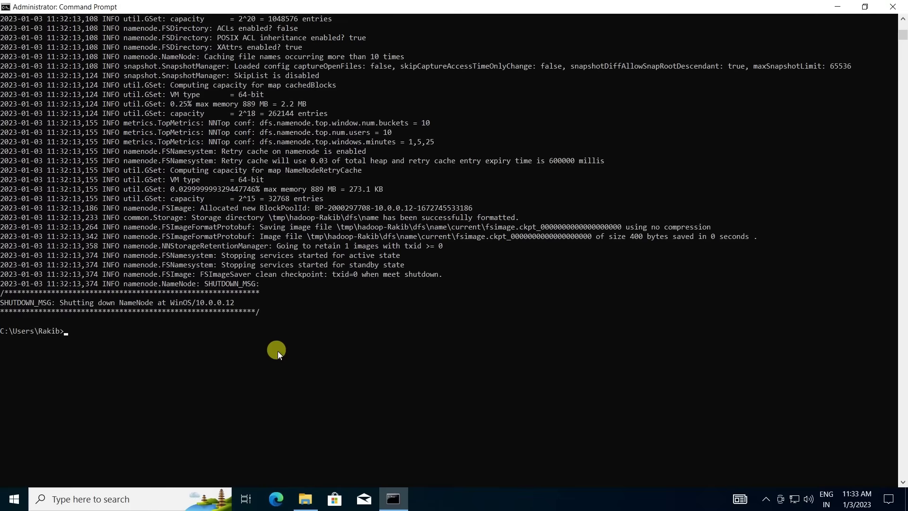
type("cd \\")
key("Return")
type("cd hadoop")
key("Return")
type("cd s")
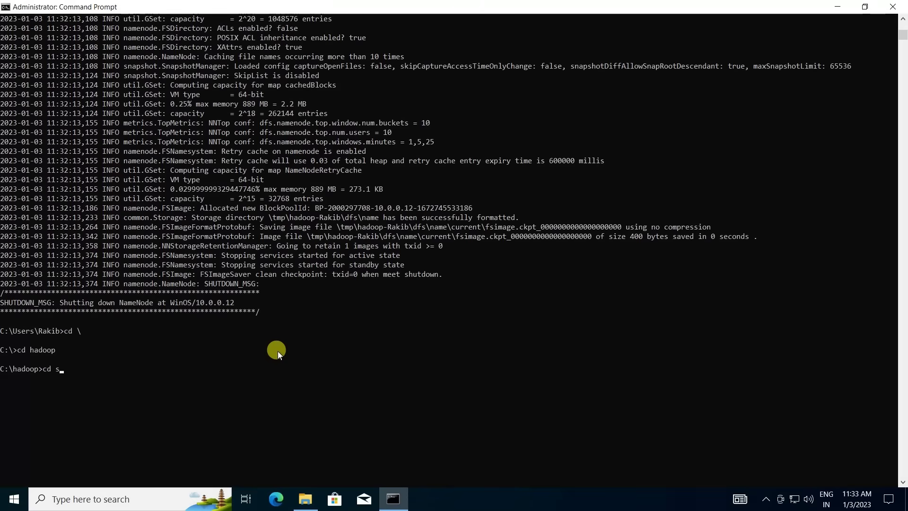
type("bin")
key("Return")
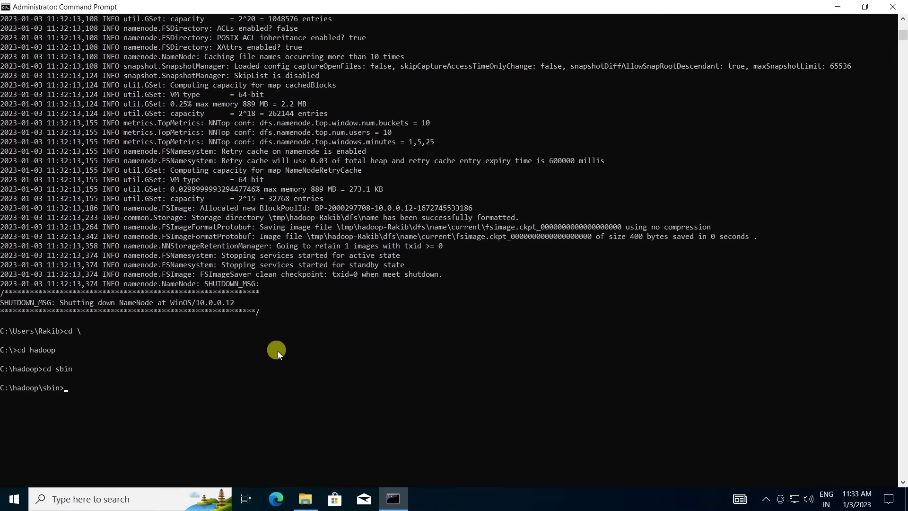
type("start-dfs.cmd")
key("Return")
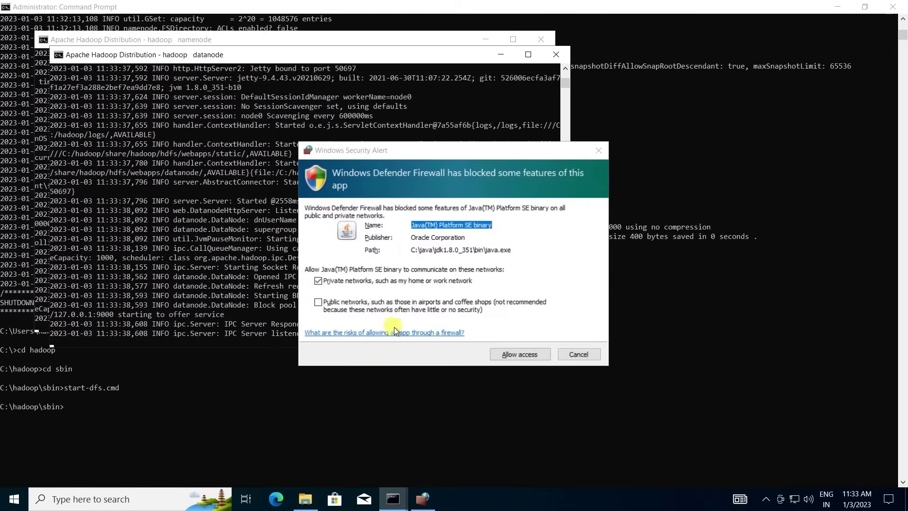
Allow Java through the firewall, hide the daemon windows, and confirm NameNode and DataNode with jps.
left_click(318, 301)
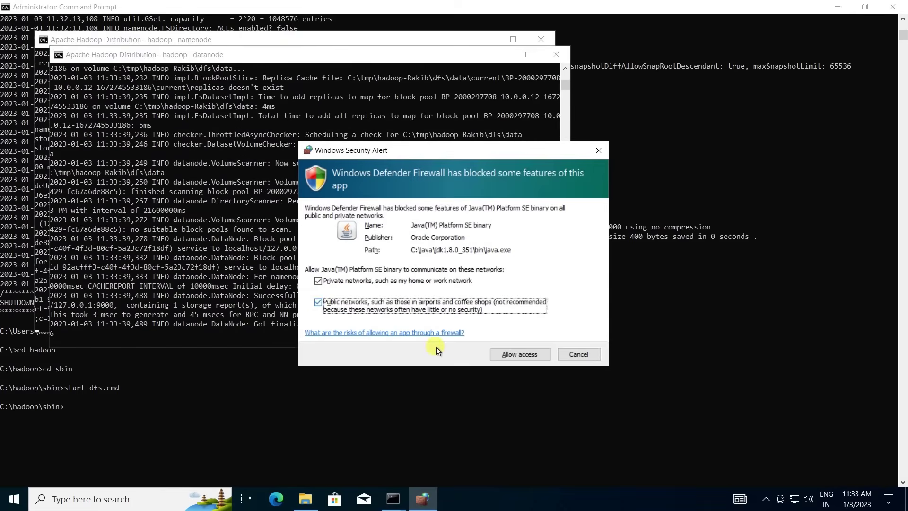
left_click(527, 355)
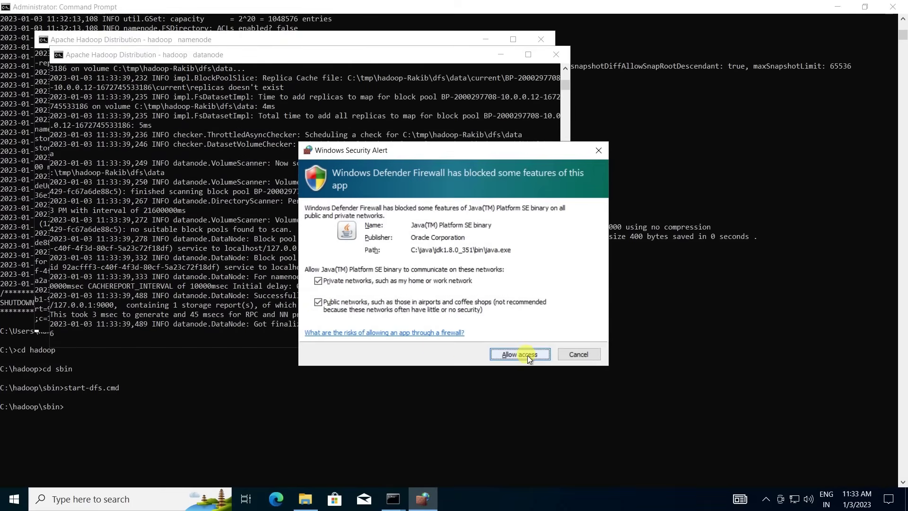
left_click(499, 55)
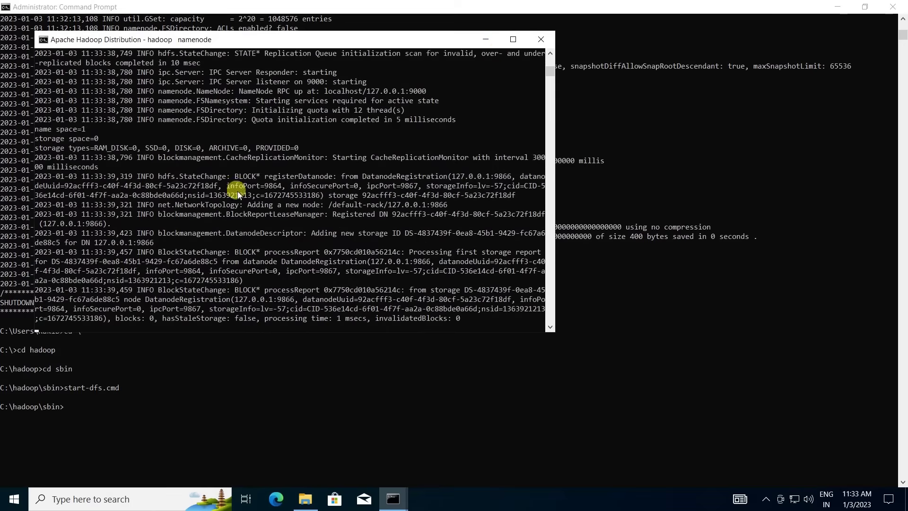
left_click(487, 42)
left_click(267, 403)
type("j")
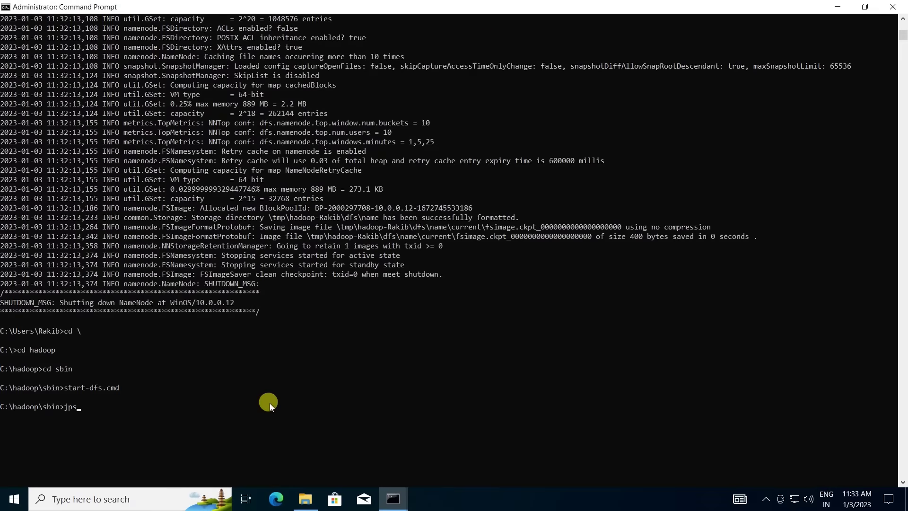
type("ps")
key("Return")
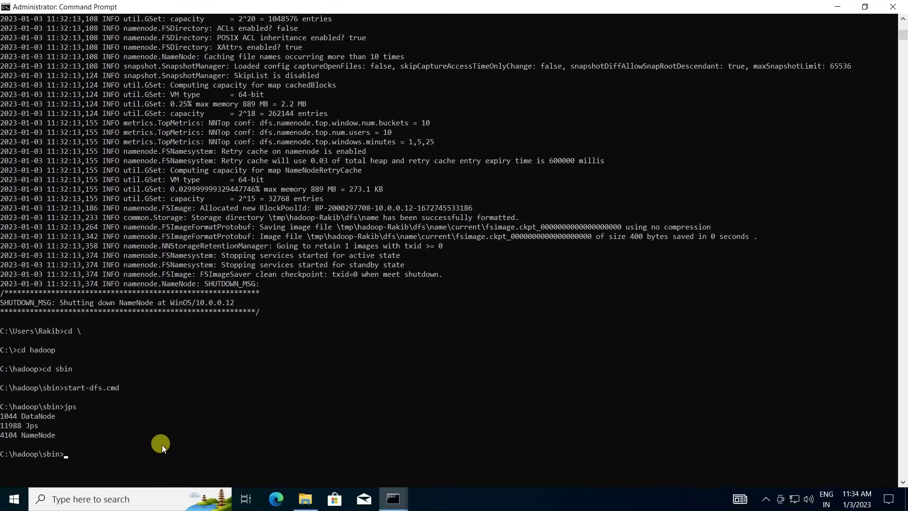
type("start-yarn.cmd")
Launch start-yarn.cmd, hide its windows, and confirm ResourceManager and NodeManager with jps.
key("Return")
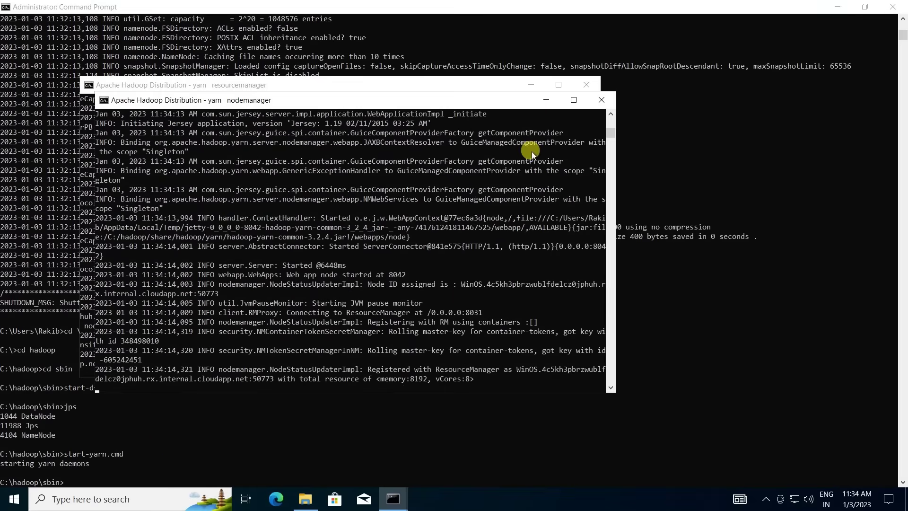
left_click(543, 99)
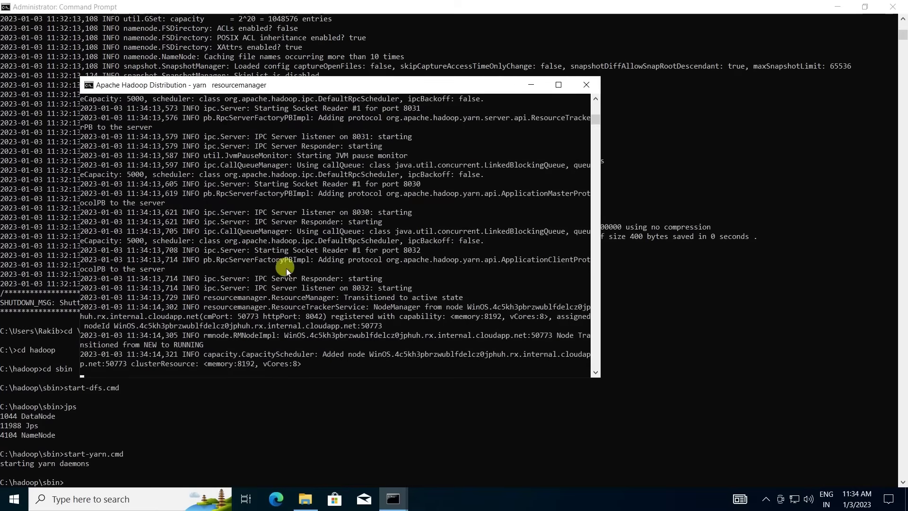
left_click(535, 83)
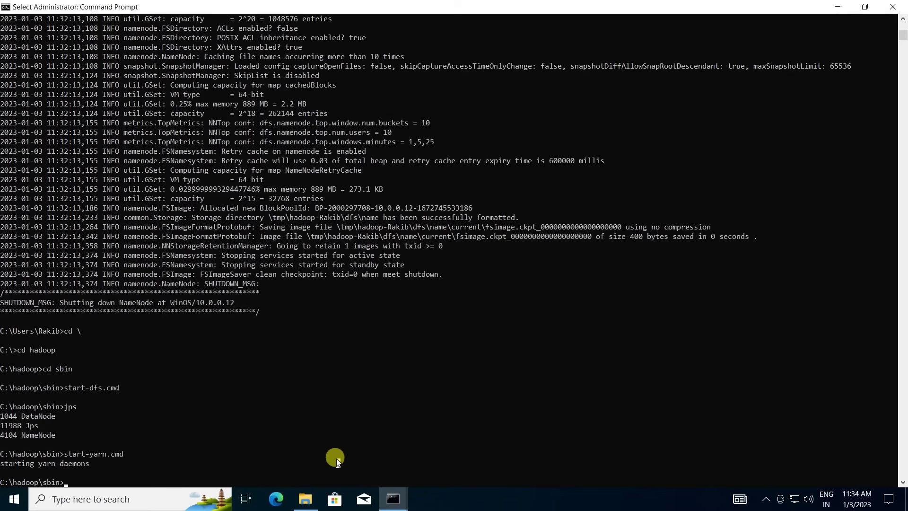
type("jps")
key("Return")
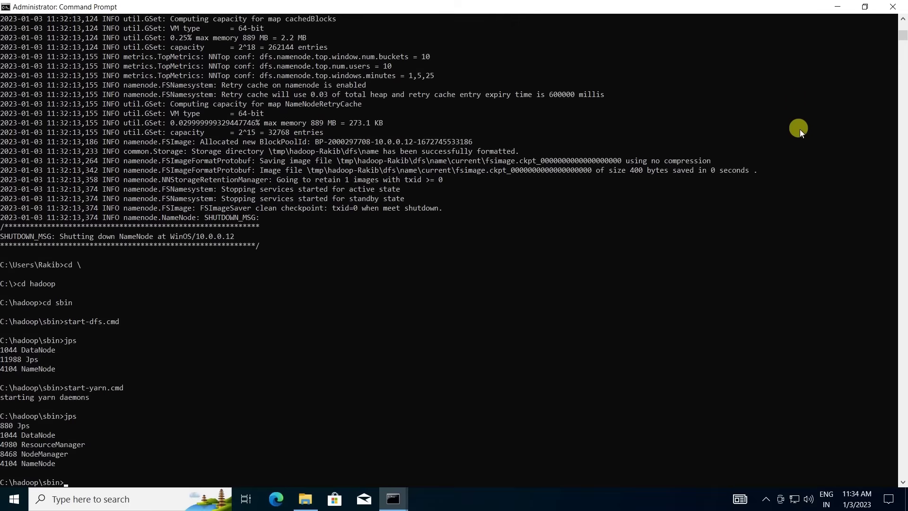
mouse_move(841, 10)
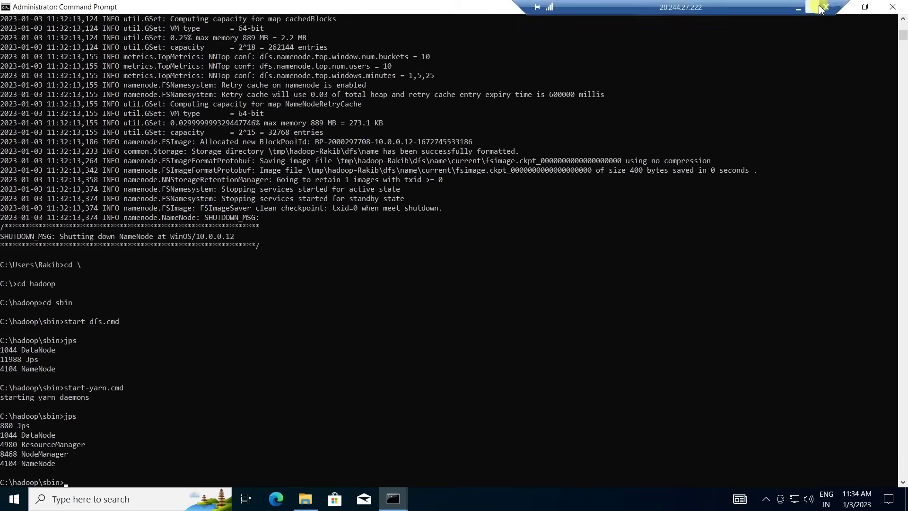
left_click(843, 10)
Load localhost:9870 in Edge and browse the empty HDFS root via Utilities > Browse the file system.
left_click(275, 496)
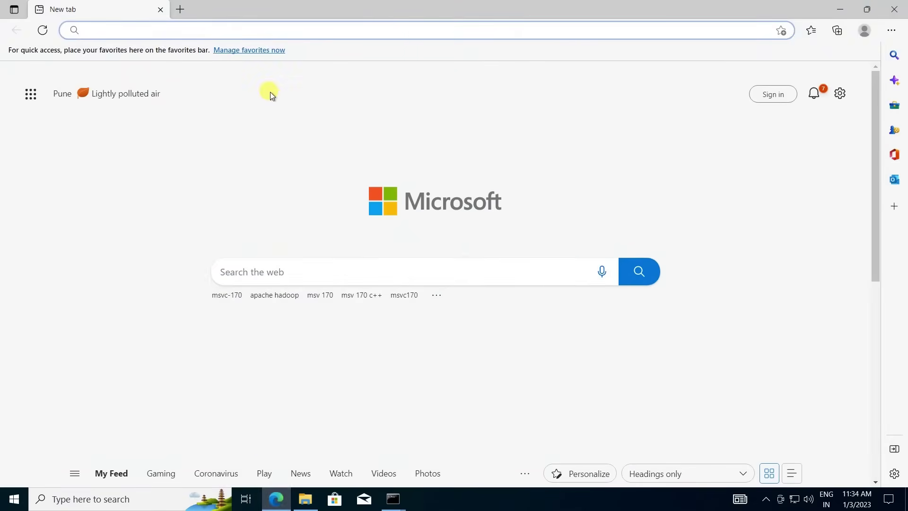
left_click(158, 30)
type("loca")
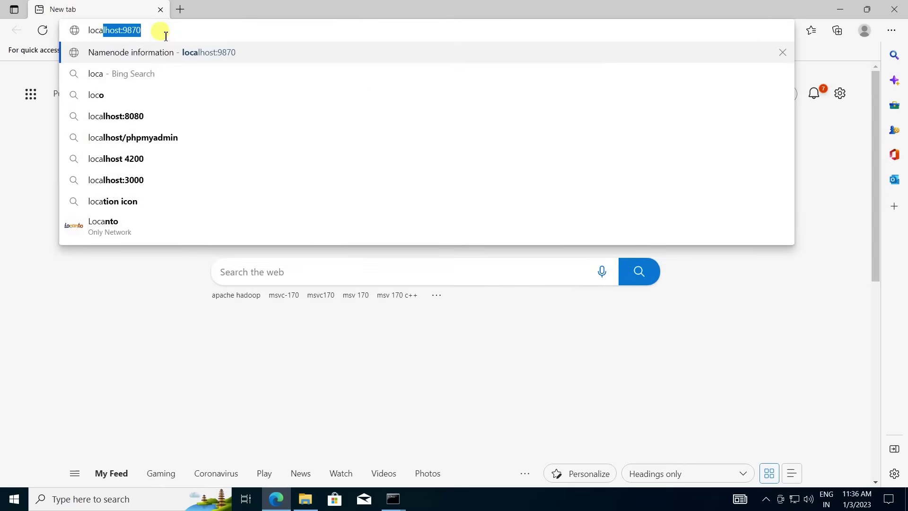
type("lhost")
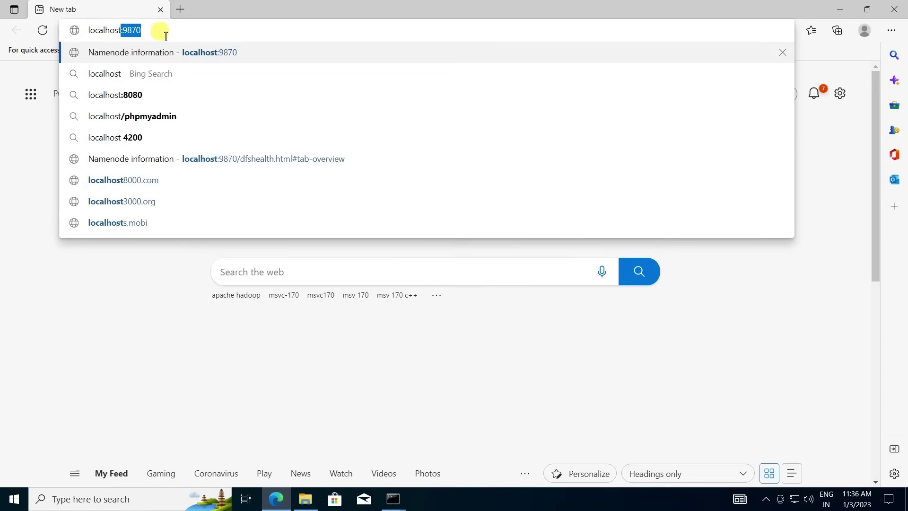
type(":9870")
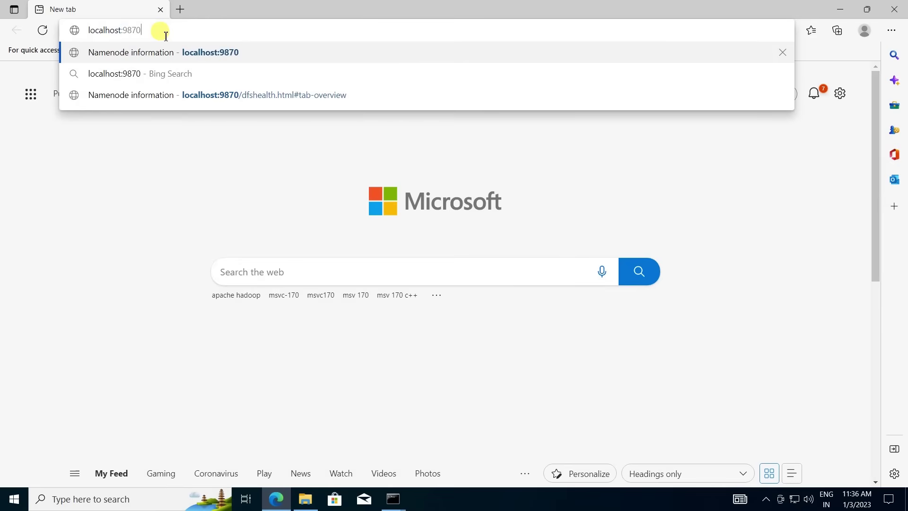
key("Return")
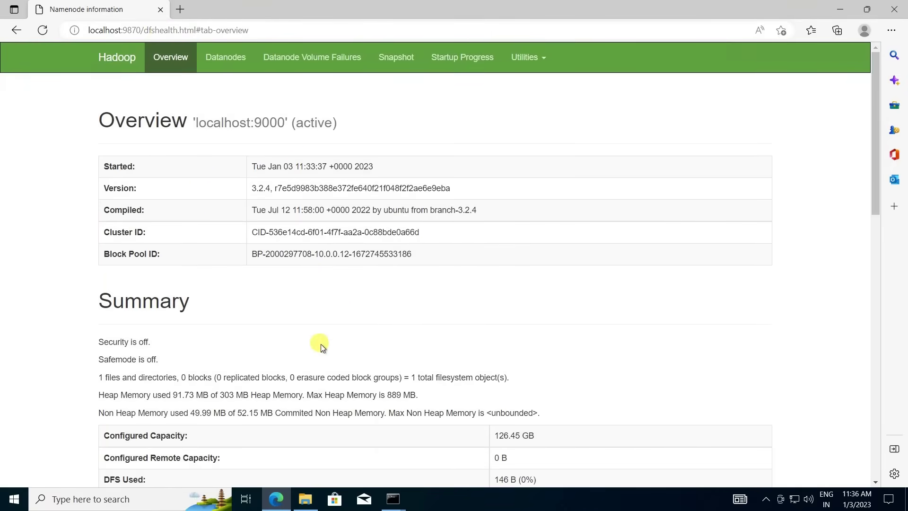
scroll(322, 348, "down", 7)
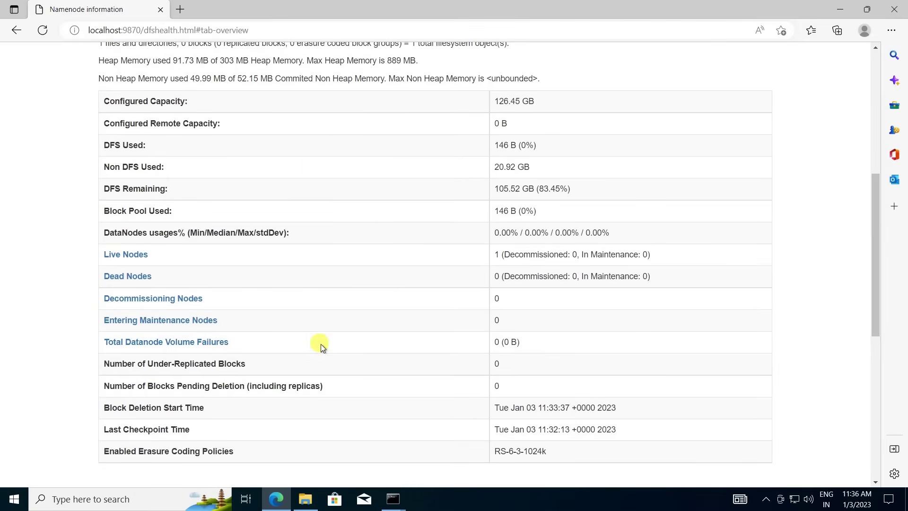
scroll(414, 361, "down", 8)
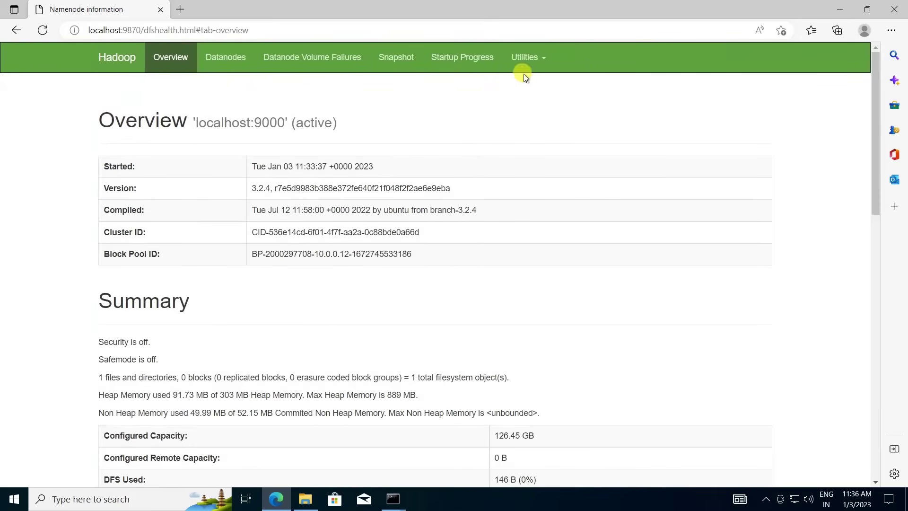
left_click(524, 57)
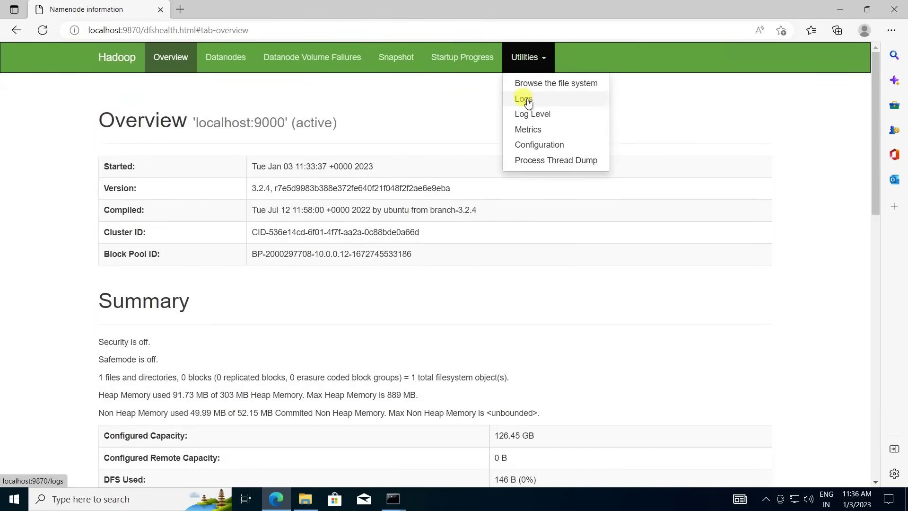
left_click(540, 84)
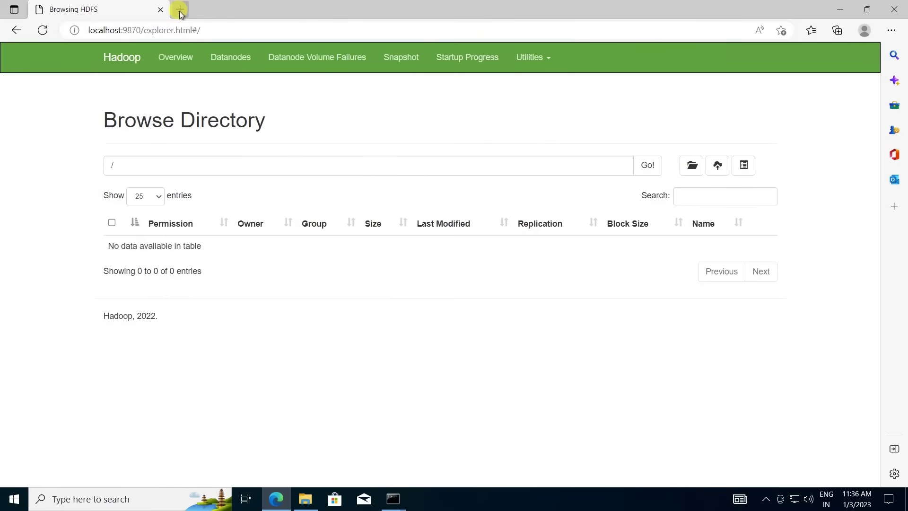
left_click(179, 10)
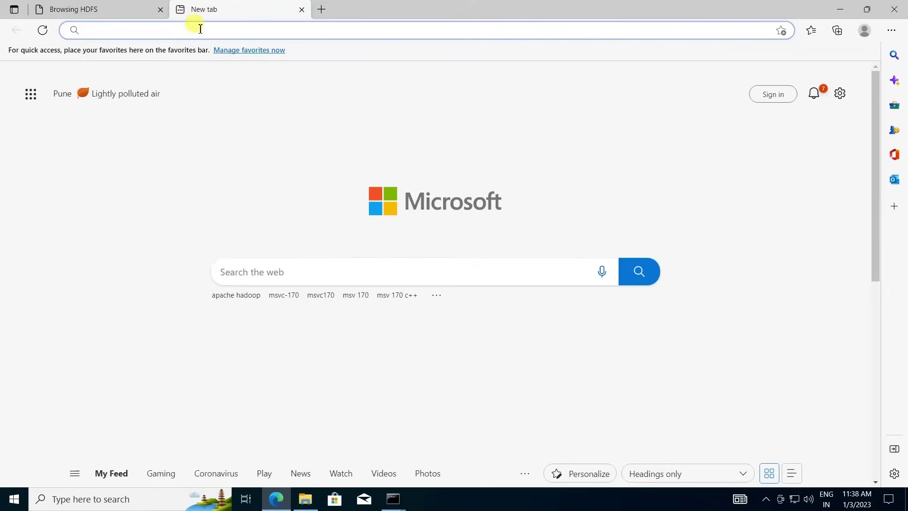
Load localhost:8088 and view the RUNNING applications, then the cluster's Nodes list.
left_click(201, 29)
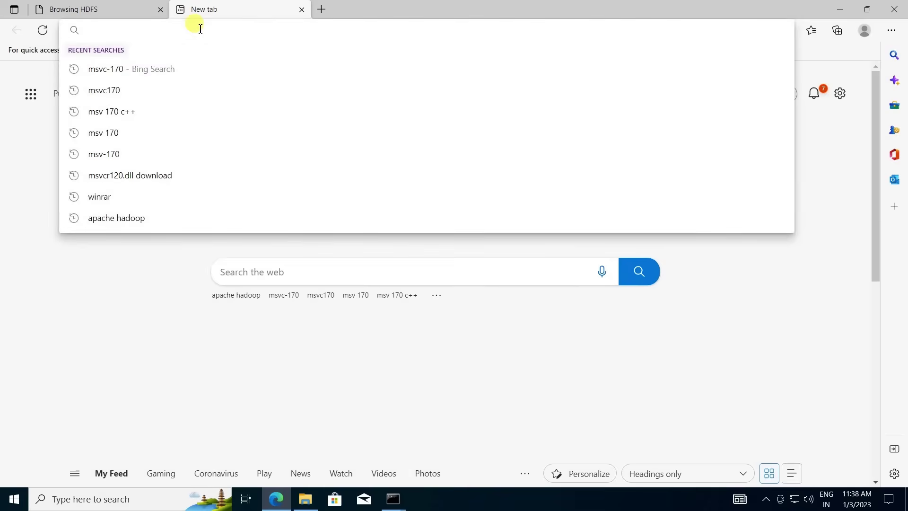
type("localhos")
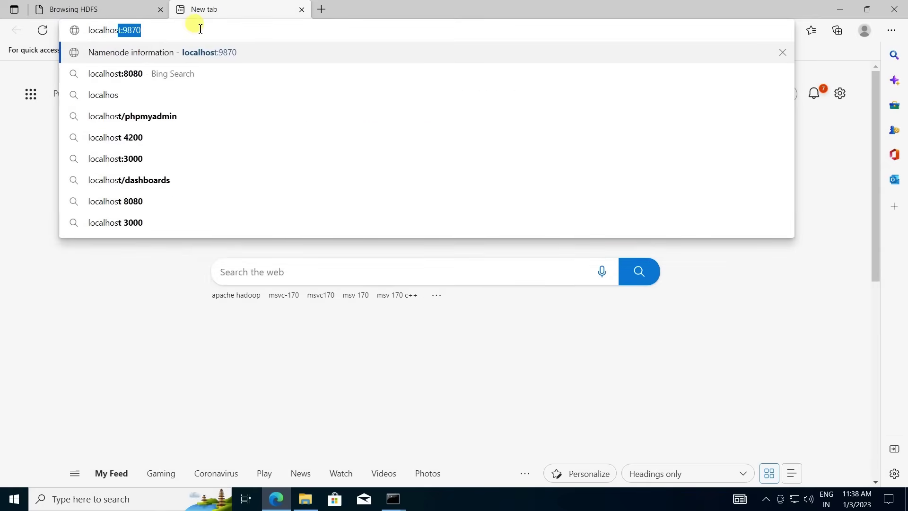
type("t:8088")
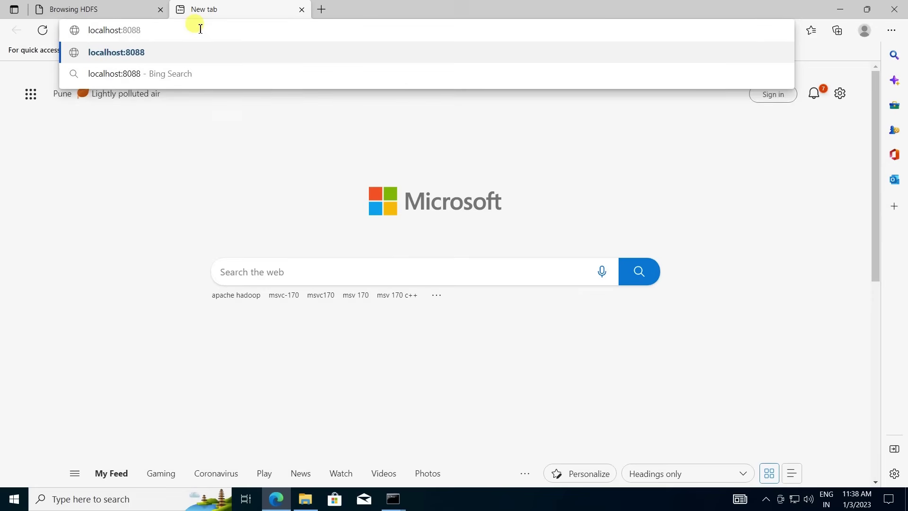
key("Return")
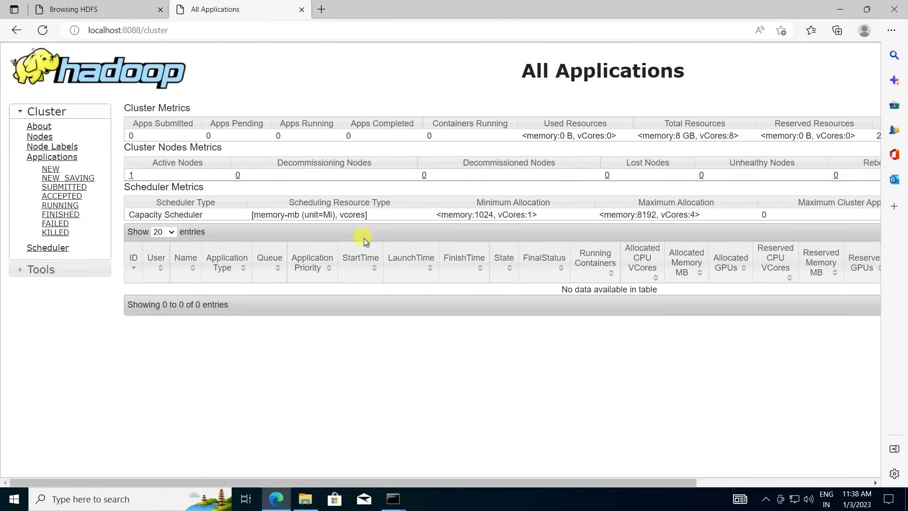
left_click(58, 206)
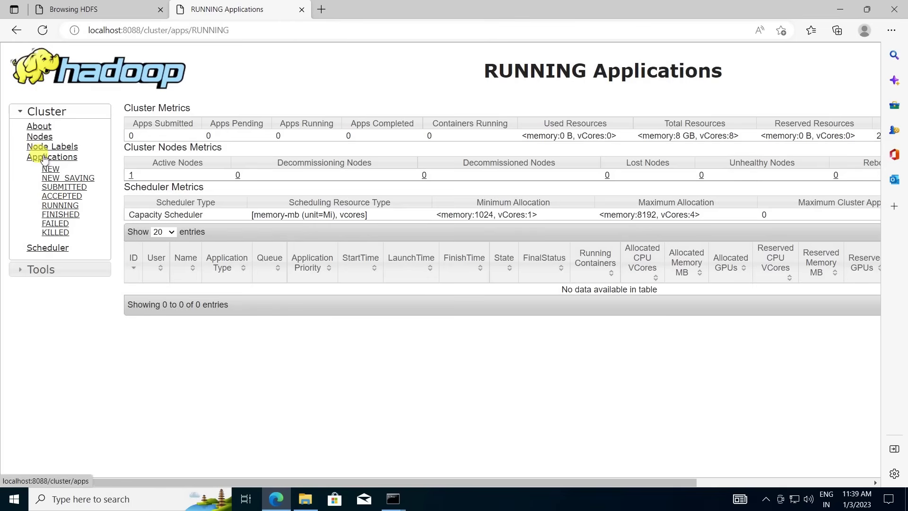
left_click(40, 138)
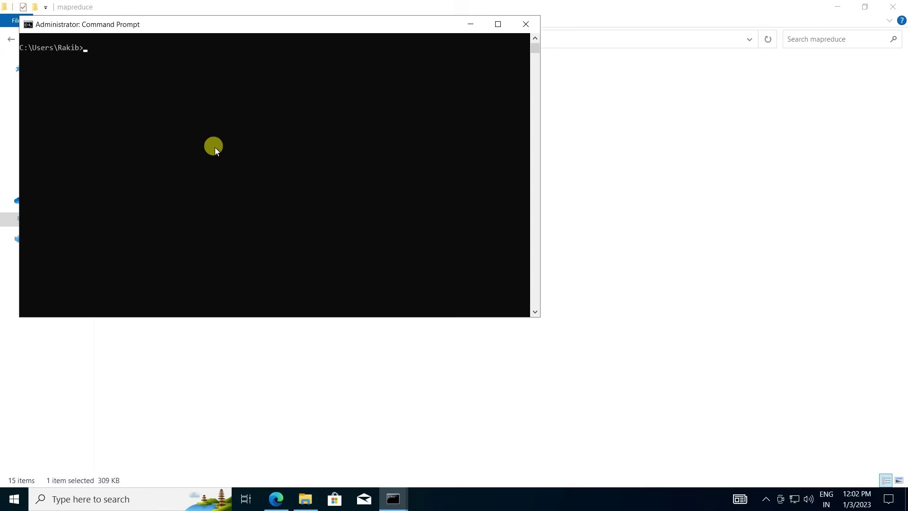
Run stop-all.cmd, then check the remaining Java processes with jps.
type("op-all.cmd")
key("Return")
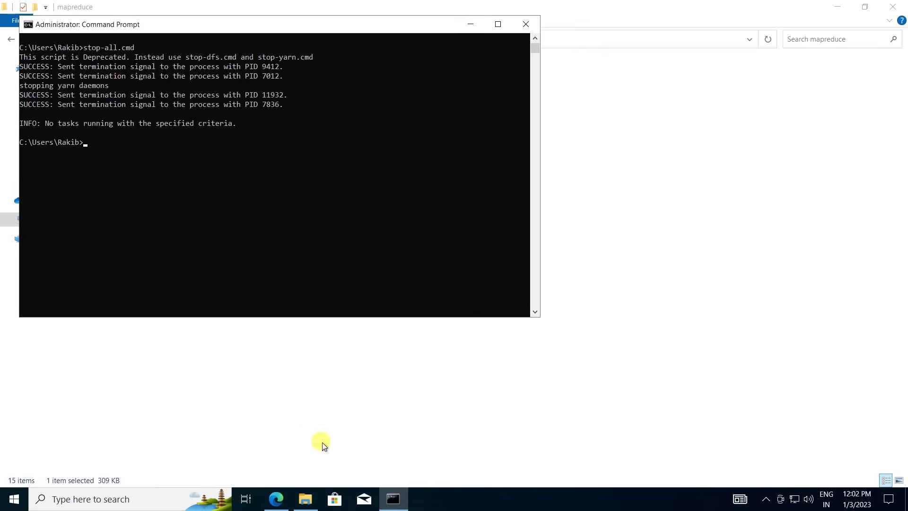
type("jpd")
key("Return")
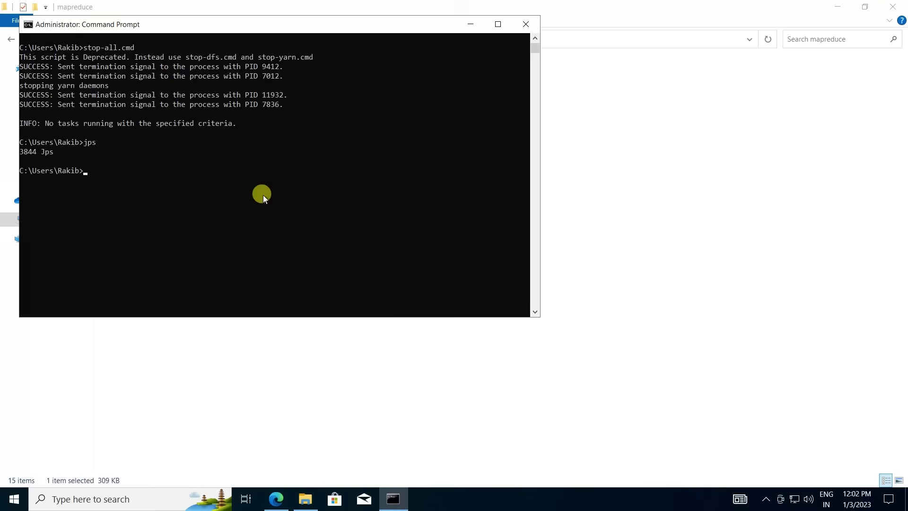